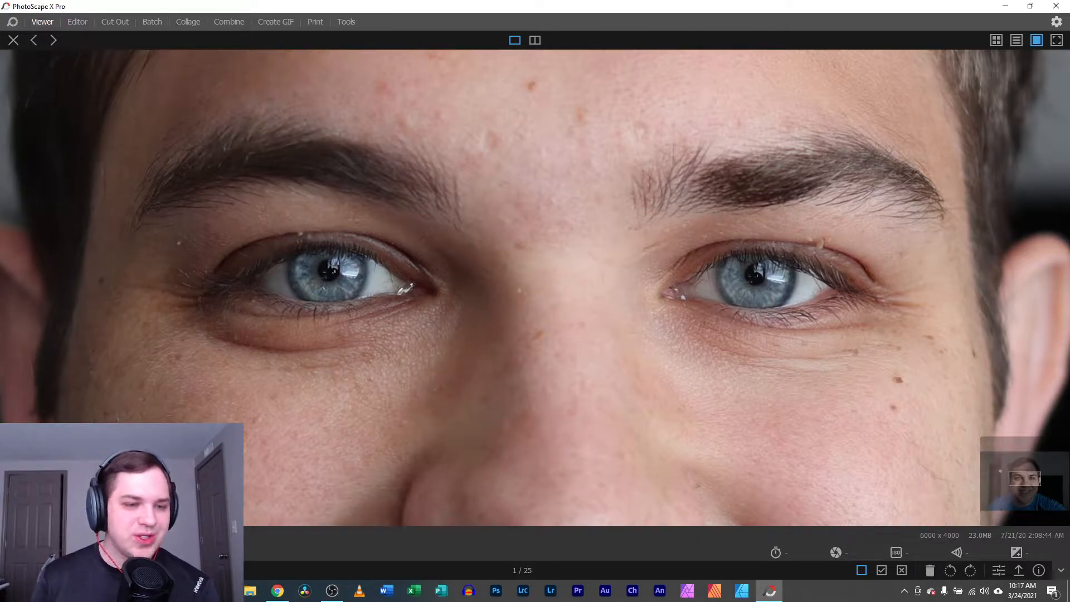
Close the zoomed-in first photo and return to the thumbnails of the Eyes folder
{"action": "scroll", "coordinate": [534, 288], "scroll_direction": "down", "scroll_amount": 6}
{"action": "scroll", "coordinate": [535, 288], "scroll_direction": "down", "scroll_amount": 3}
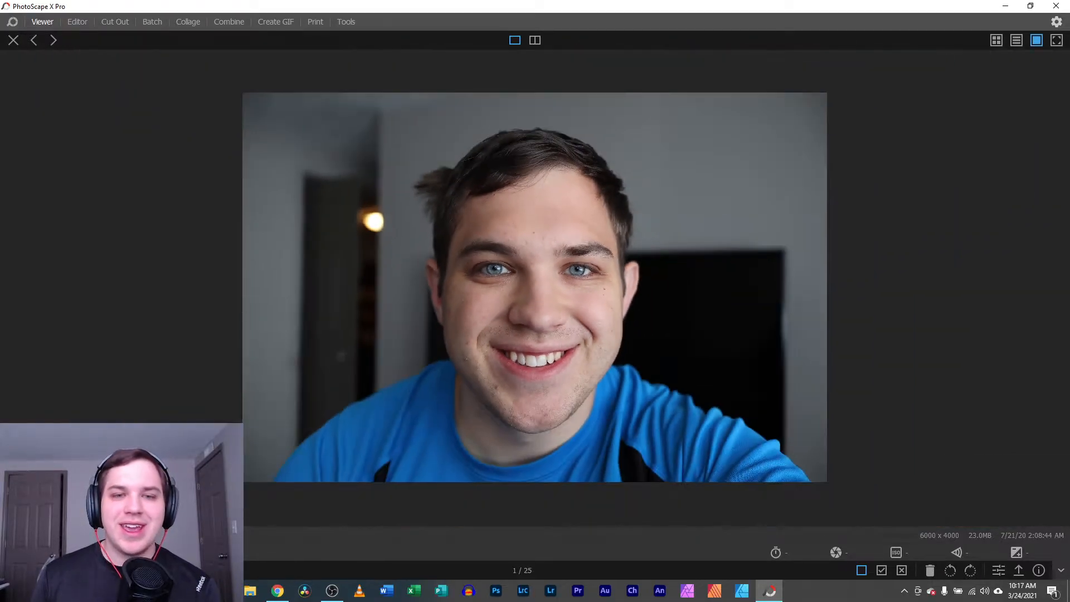
{"action": "left_click", "coordinate": [14, 40]}
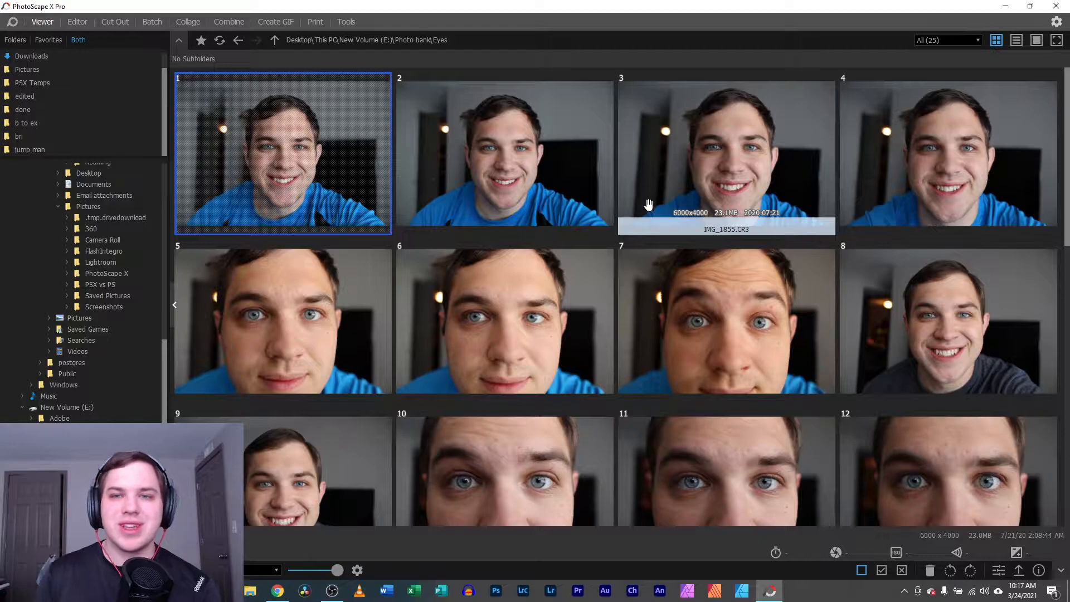
Look through all the photo thumbnails in the Eyes folder and come back to the first ones
{"action": "scroll", "coordinate": [610, 238], "scroll_direction": "down", "scroll_amount": 1}
{"action": "scroll", "coordinate": [588, 244], "scroll_direction": "down", "scroll_amount": 3}
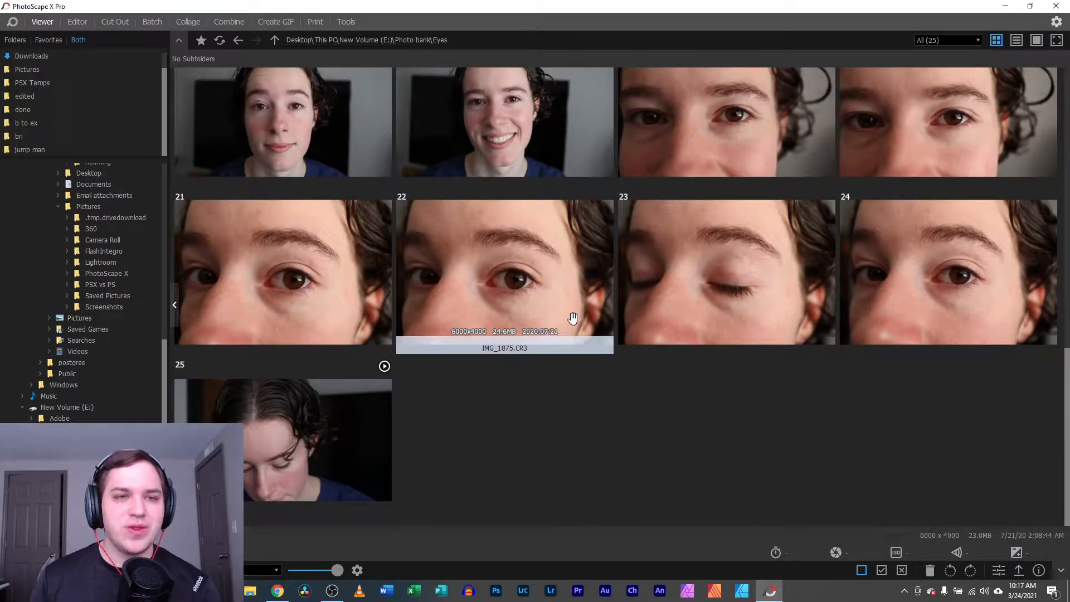
{"action": "scroll", "coordinate": [609, 341], "scroll_direction": "up", "scroll_amount": 5}
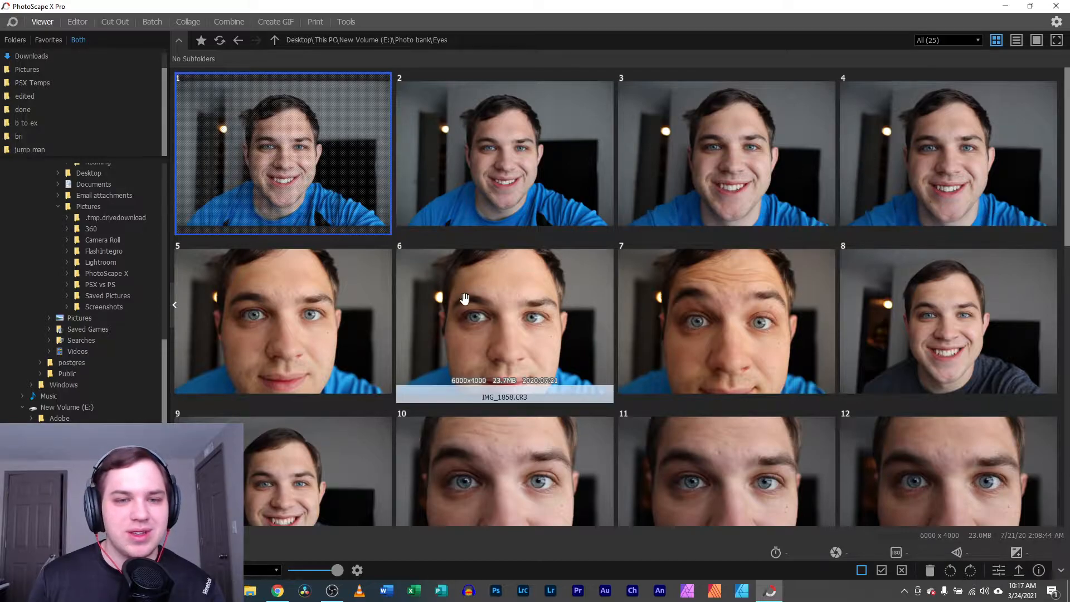
{"action": "scroll", "coordinate": [488, 290], "scroll_direction": "down", "scroll_amount": 1}
{"action": "scroll", "coordinate": [488, 290], "scroll_direction": "down", "scroll_amount": 3}
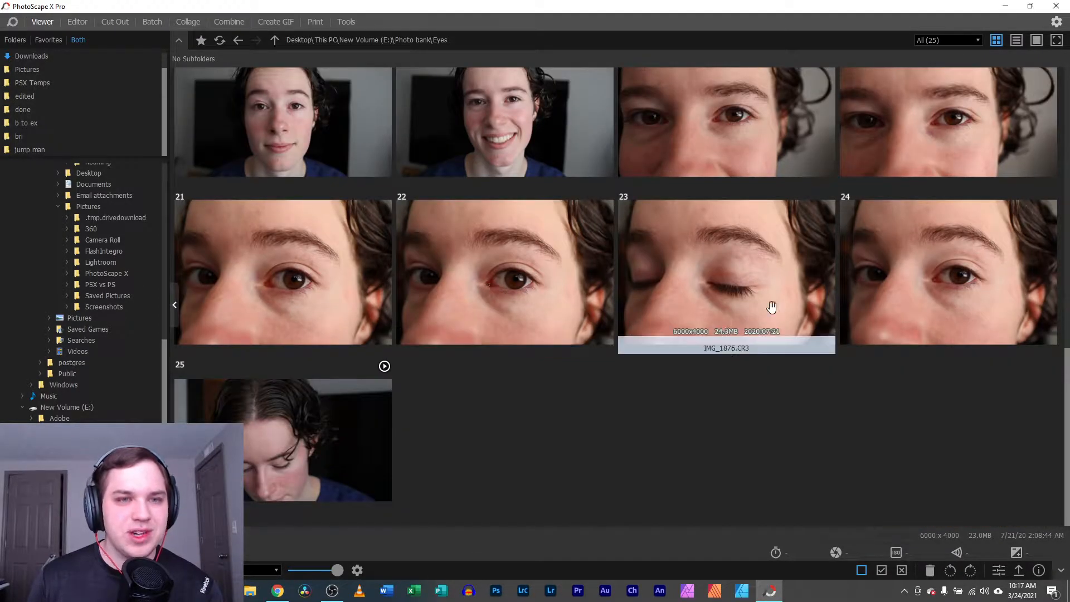
{"action": "scroll", "coordinate": [851, 306], "scroll_direction": "up", "scroll_amount": 3}
{"action": "scroll", "coordinate": [853, 309], "scroll_direction": "up", "scroll_amount": 2}
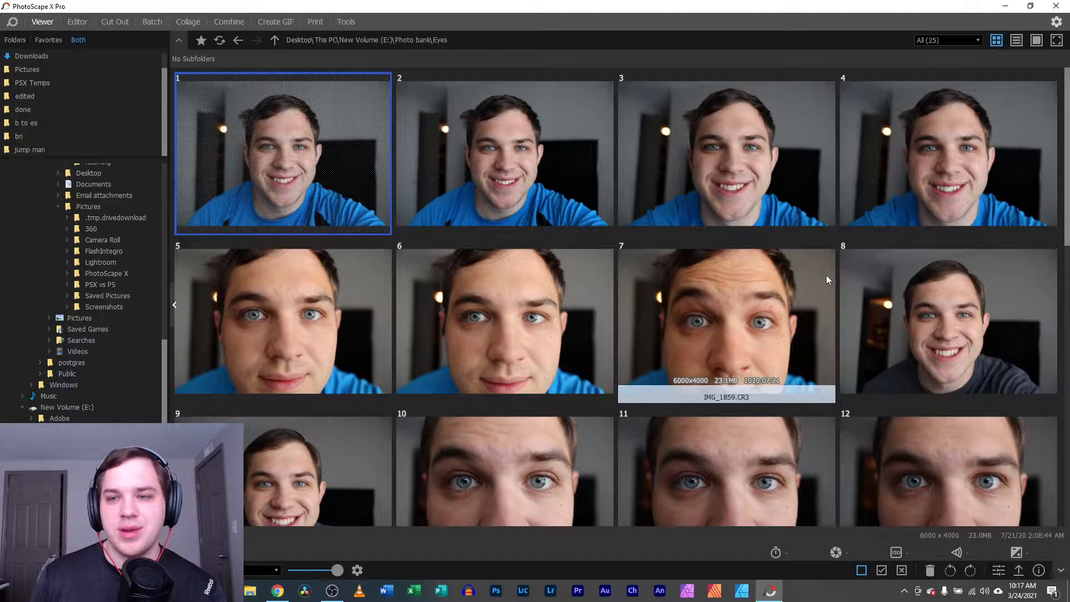
Open the first photo full screen, check its file details and close the details
{"action": "double_click", "coordinate": [335, 147]}
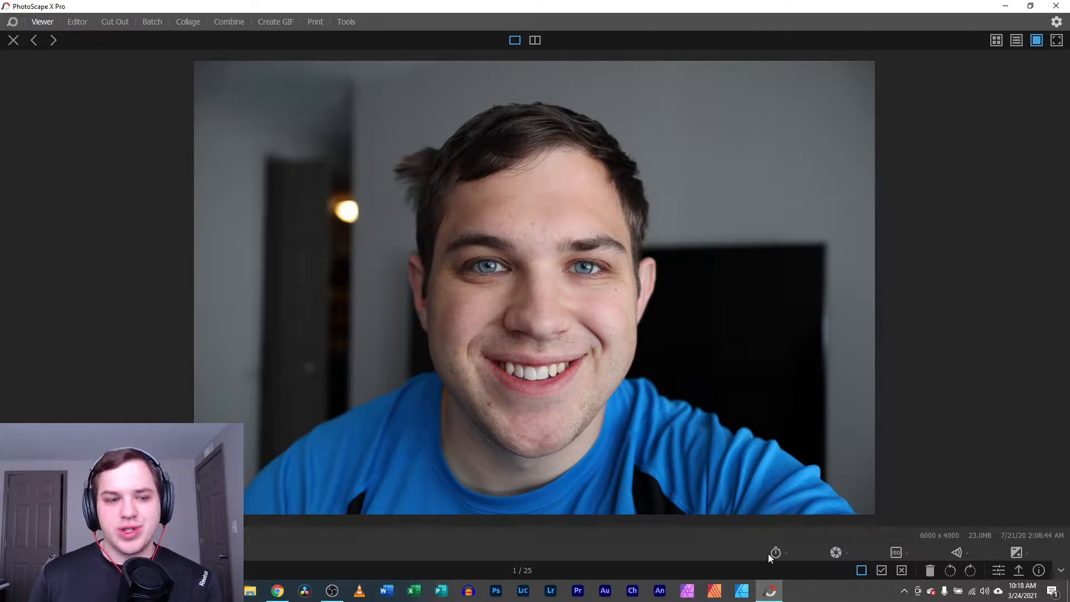
{"action": "left_click", "coordinate": [1055, 41]}
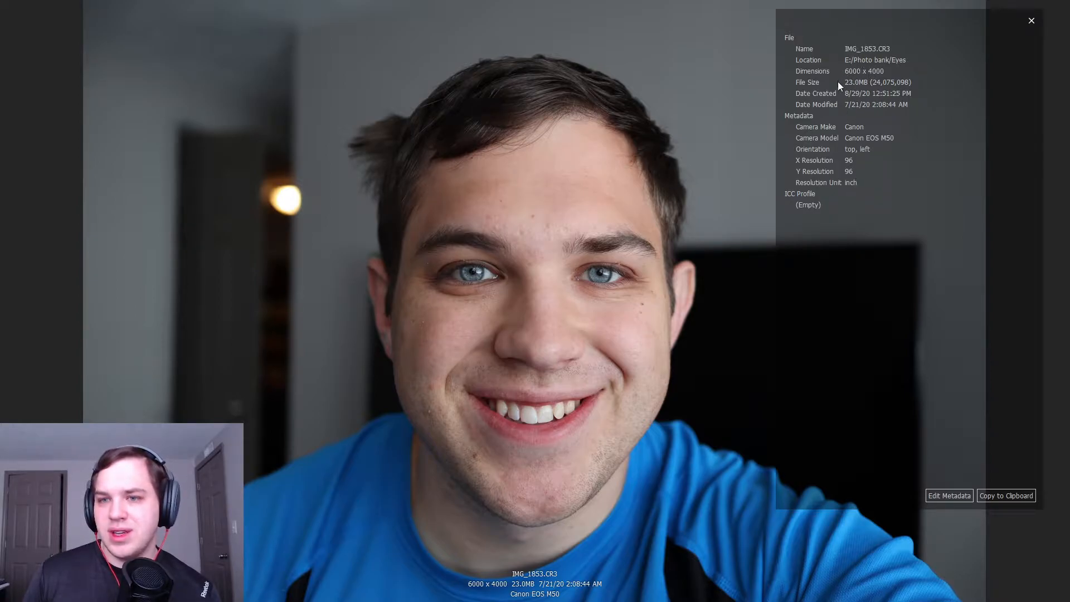
{"action": "left_click", "coordinate": [1029, 22]}
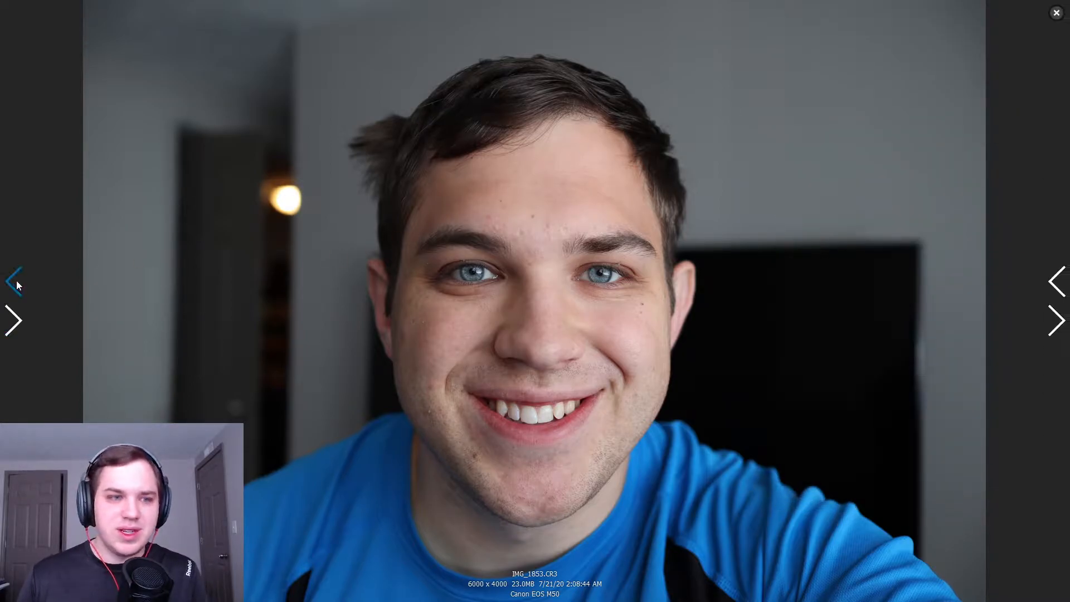
Step forward full screen to IMG_1855.CR3, viewing the file details along the way, and leave full screen
{"action": "left_click", "coordinate": [15, 284]}
{"action": "left_click", "coordinate": [1058, 320]}
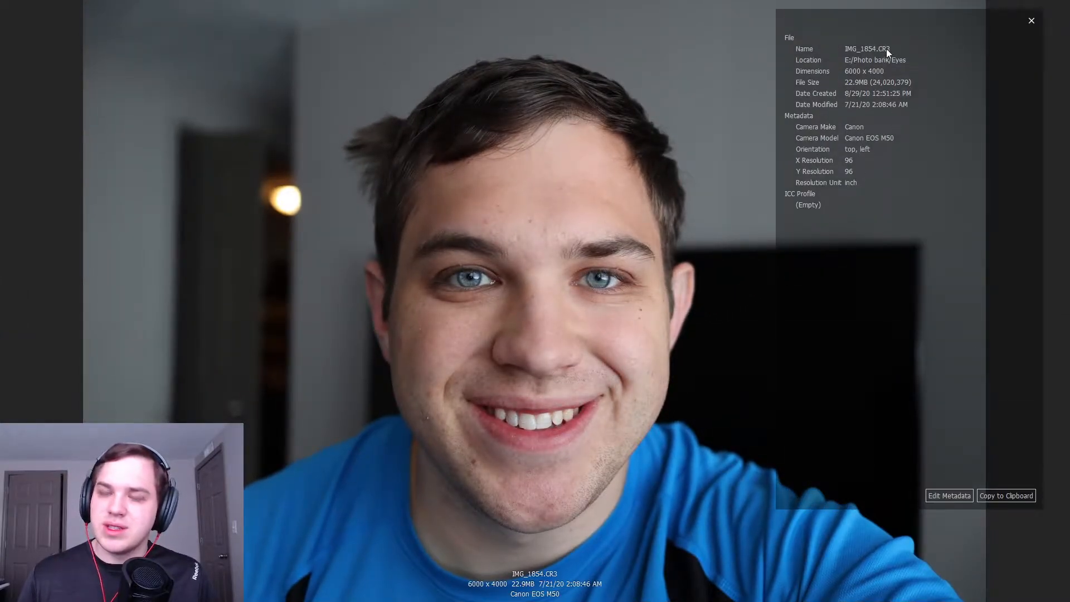
{"action": "left_click", "coordinate": [1031, 21]}
{"action": "left_click", "coordinate": [1059, 319]}
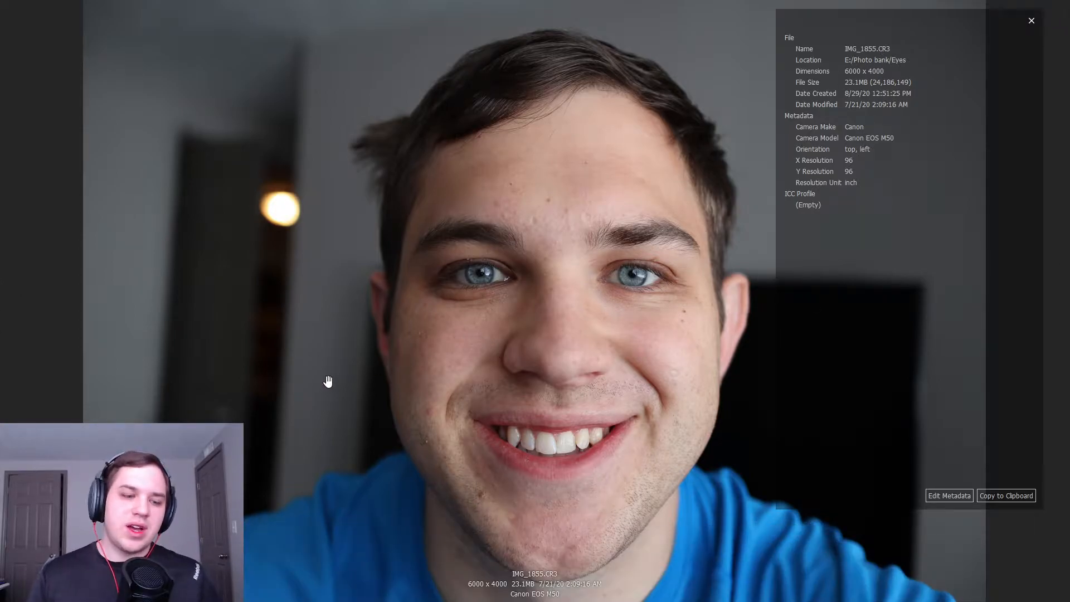
{"action": "key", "text": "Escape"}
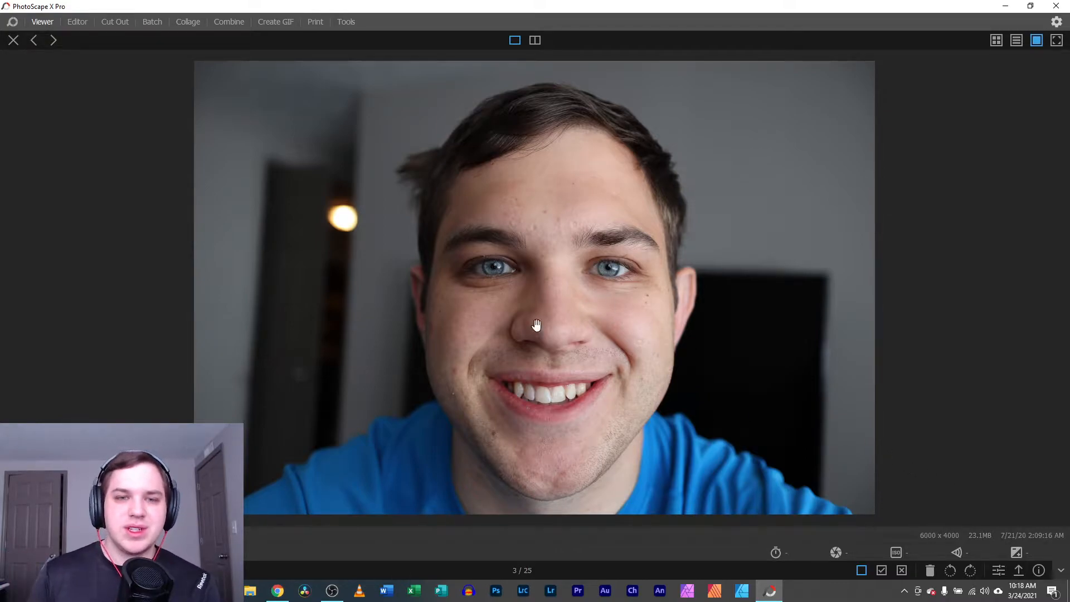
Examine the sharpness of the eyes in the third photo up close and return to the overall view
{"action": "scroll", "coordinate": [535, 288], "scroll_direction": "up", "scroll_amount": 10}
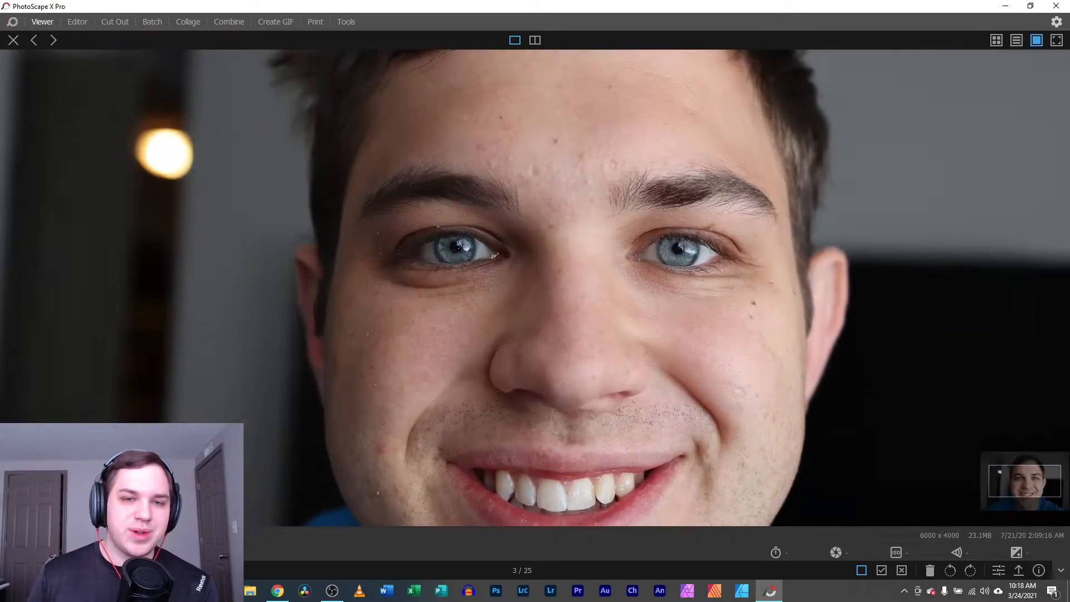
{"action": "scroll", "coordinate": [535, 288], "scroll_direction": "up", "scroll_amount": 1}
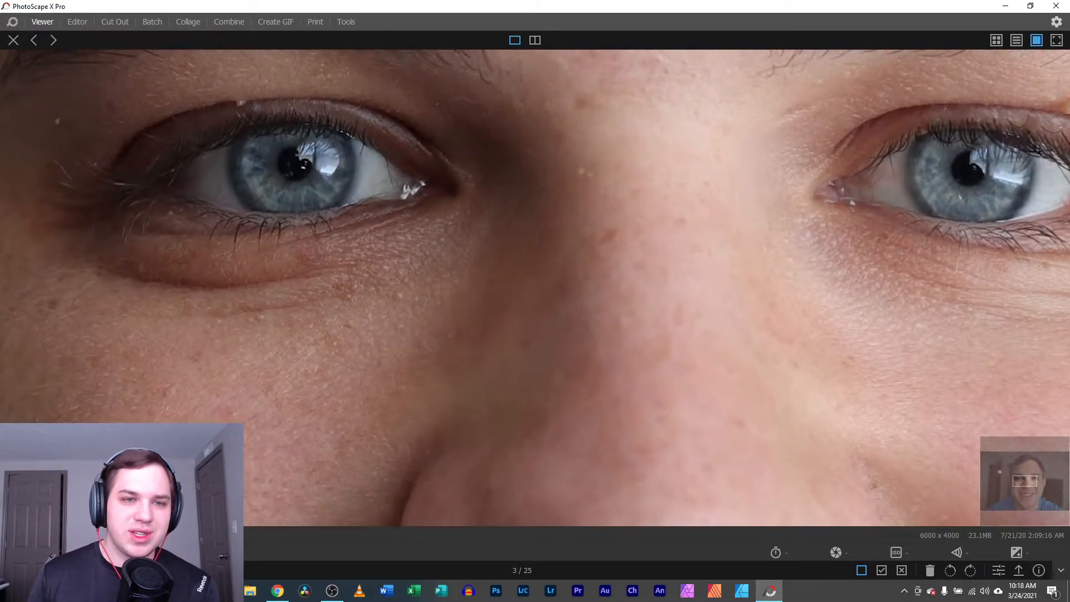
{"action": "left_click_drag", "start_coordinate": [241, 266], "coordinate": [502, 363]}
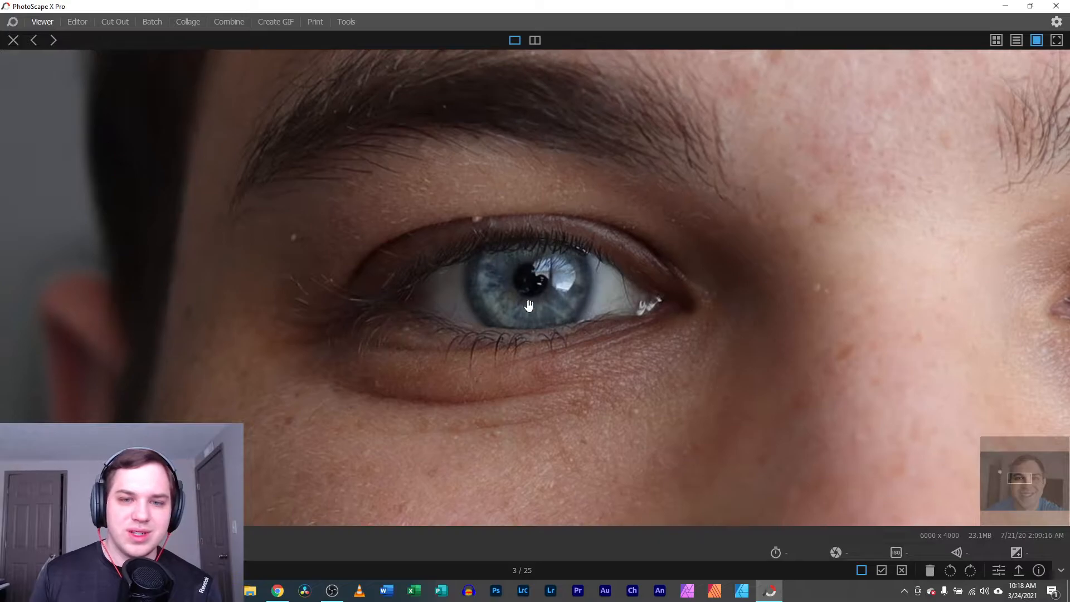
{"action": "scroll", "coordinate": [535, 288], "scroll_direction": "down", "scroll_amount": 12}
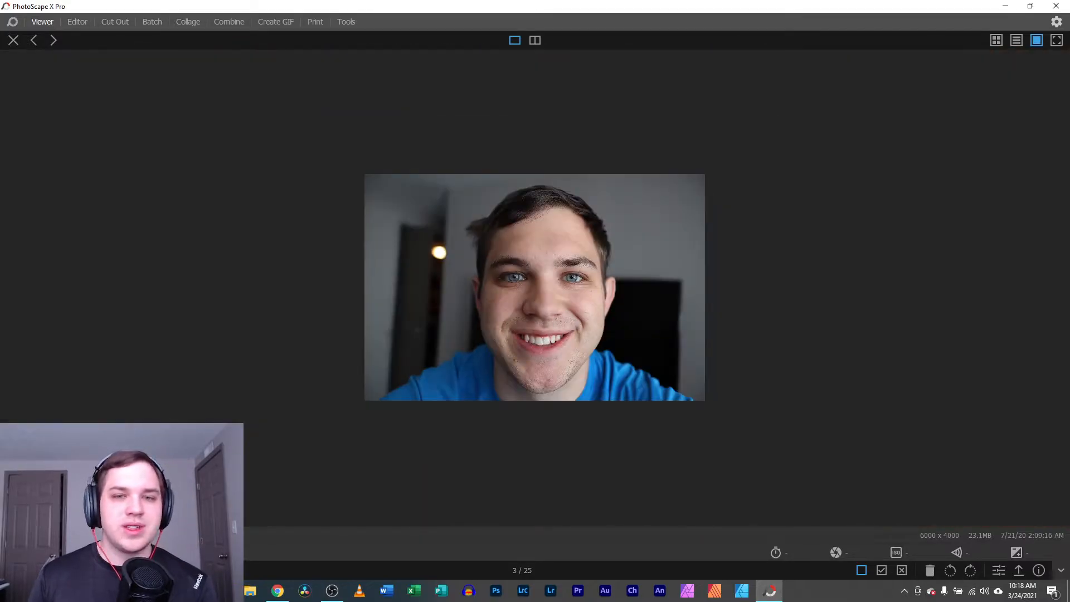
{"action": "scroll", "coordinate": [535, 288], "scroll_direction": "up", "scroll_amount": 15}
{"action": "scroll", "coordinate": [535, 288], "scroll_direction": "down", "scroll_amount": 6}
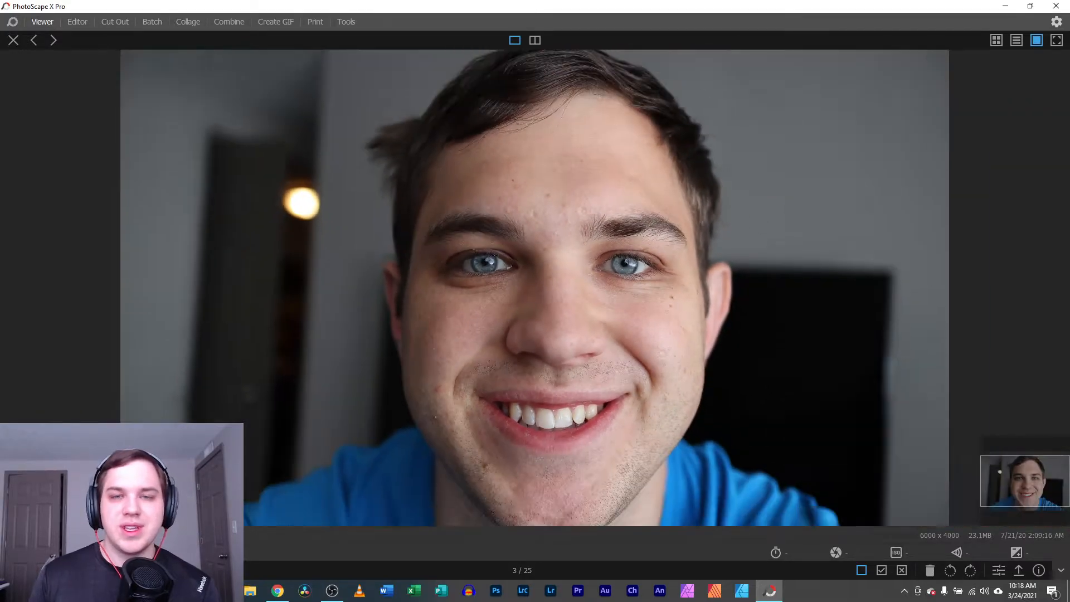
{"action": "scroll", "coordinate": [532, 296], "scroll_direction": "down", "scroll_amount": 1}
Compare the same eye in the third and fourth photos side by side and mark the fourth photo with a check
{"action": "left_click", "coordinate": [536, 40]}
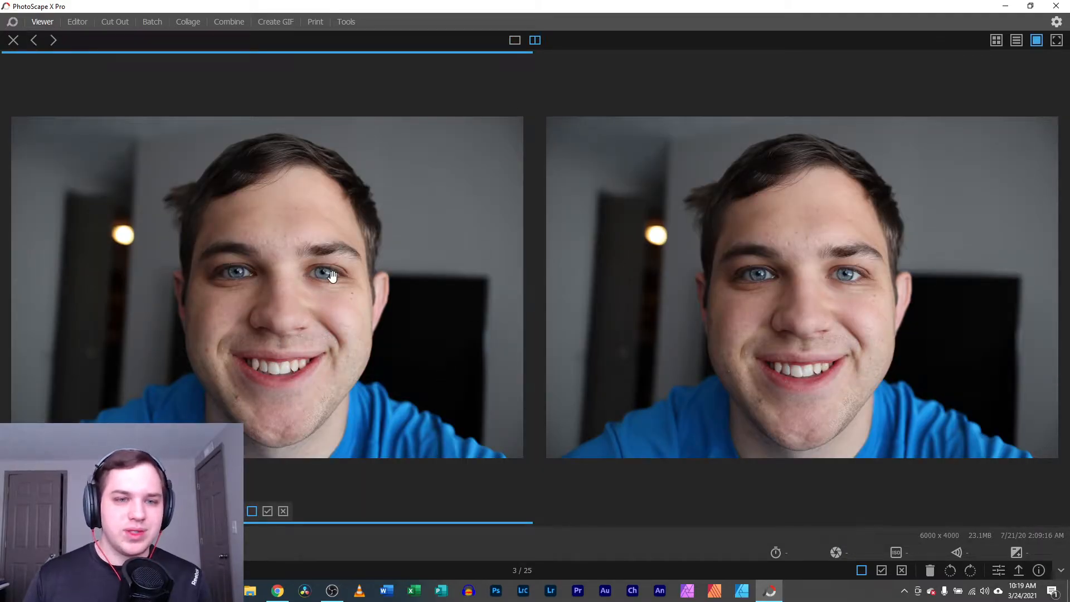
{"action": "scroll", "coordinate": [333, 277], "scroll_direction": "up", "scroll_amount": 5}
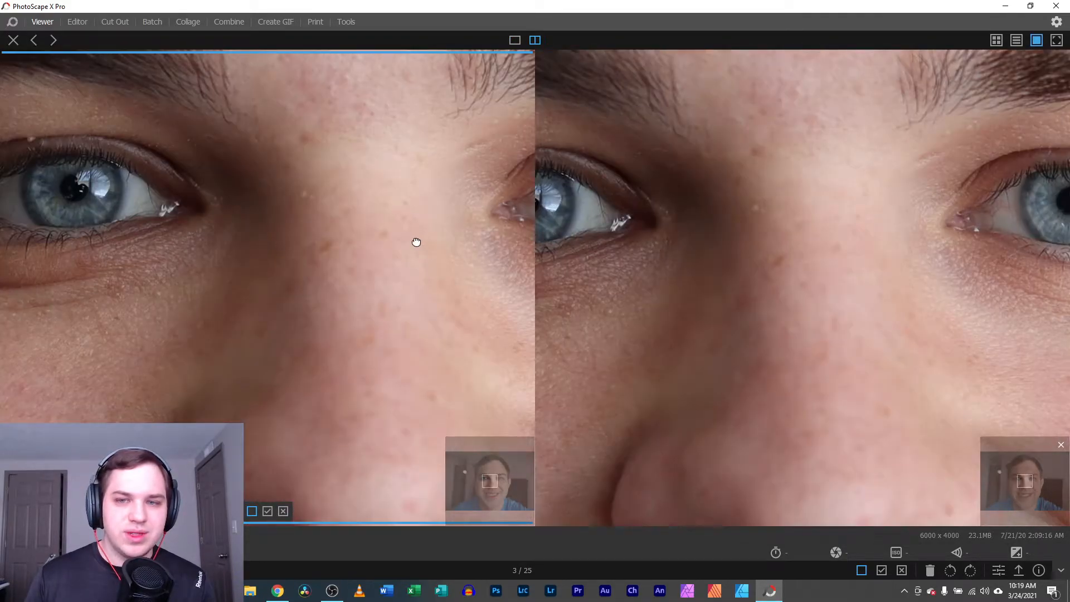
{"action": "left_click_drag", "start_coordinate": [415, 242], "coordinate": [141, 313]}
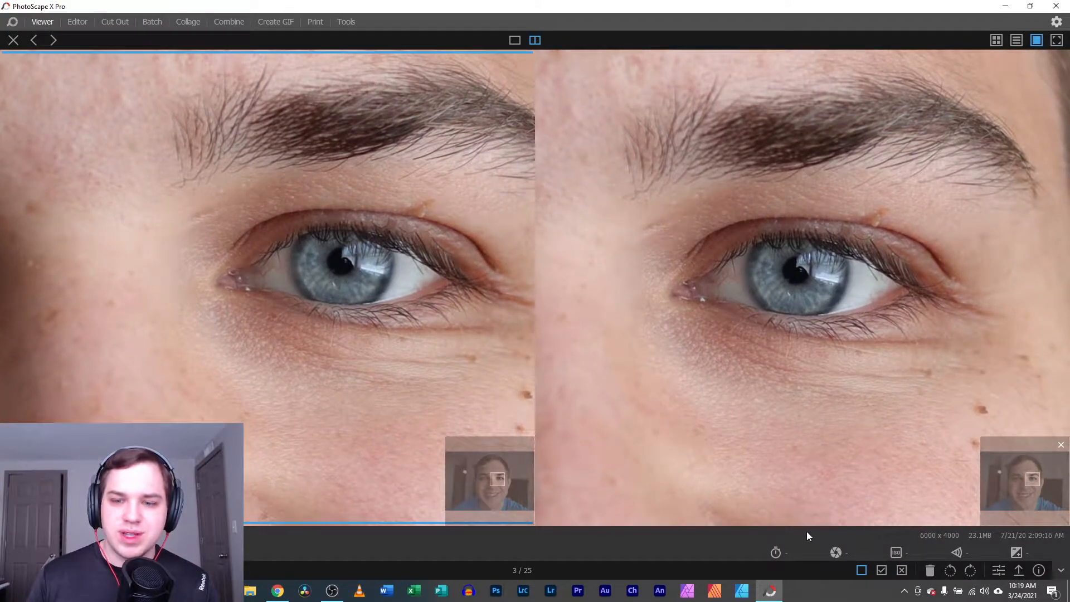
{"action": "left_click", "coordinate": [803, 512]}
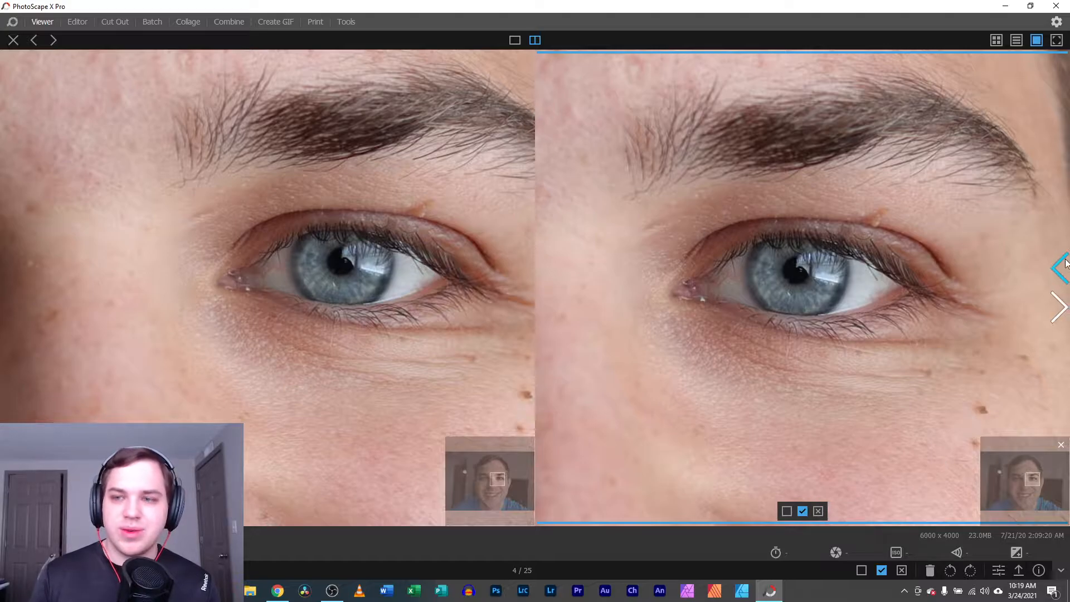
Advance the side-by-side comparison to the fourth and fifth photos and examine the same eye in both up close
{"action": "left_click", "coordinate": [1061, 310]}
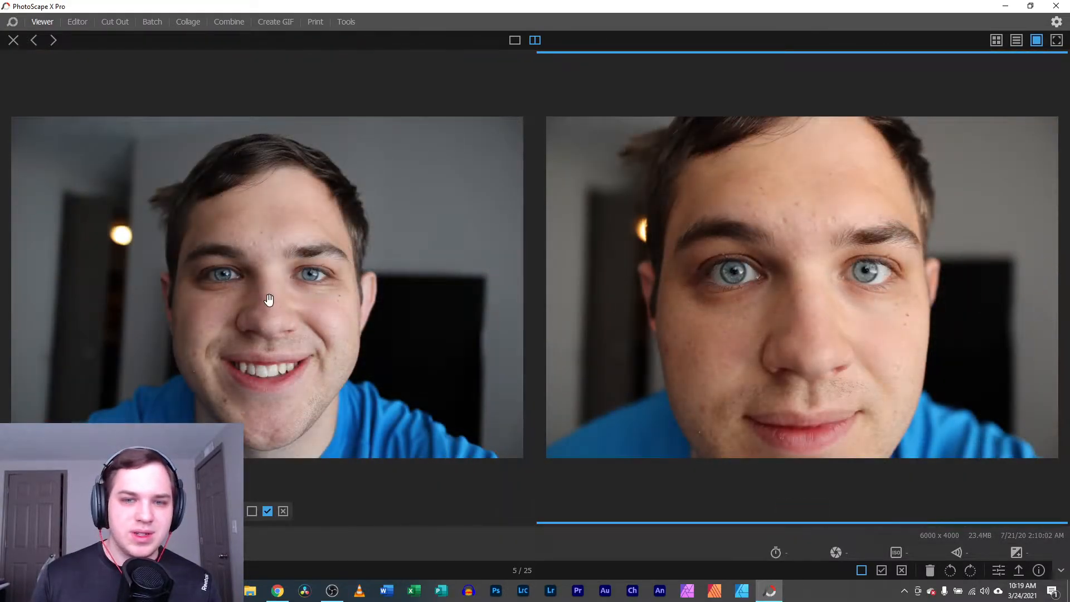
{"action": "left_click", "coordinate": [329, 299]}
{"action": "scroll", "coordinate": [353, 291], "scroll_direction": "up", "scroll_amount": 6}
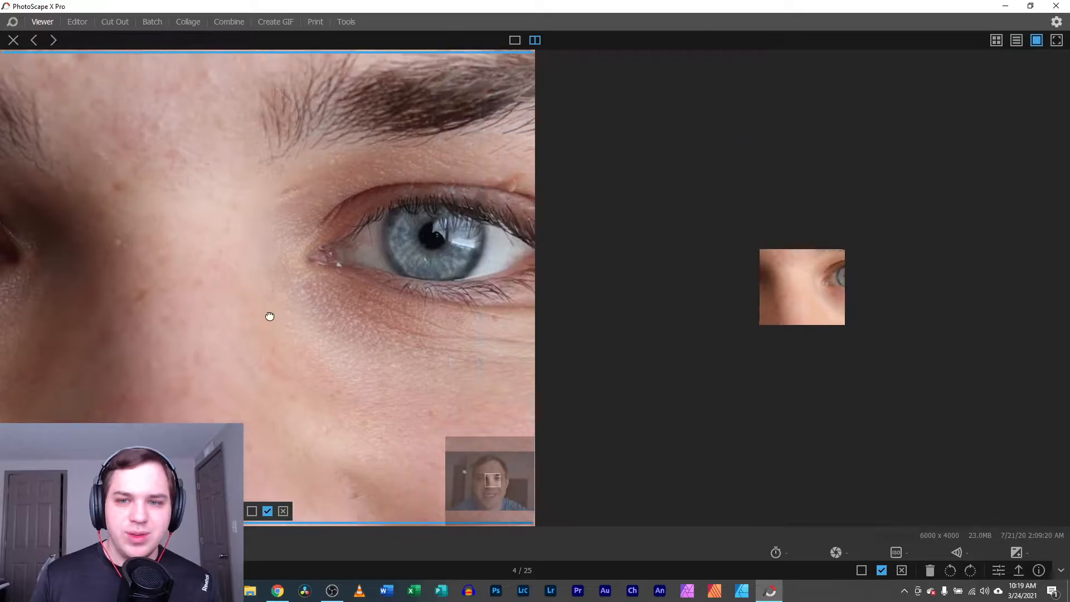
{"action": "left_click_drag", "start_coordinate": [181, 330], "coordinate": [160, 331]}
{"action": "scroll", "coordinate": [238, 294], "scroll_direction": "up", "scroll_amount": 2}
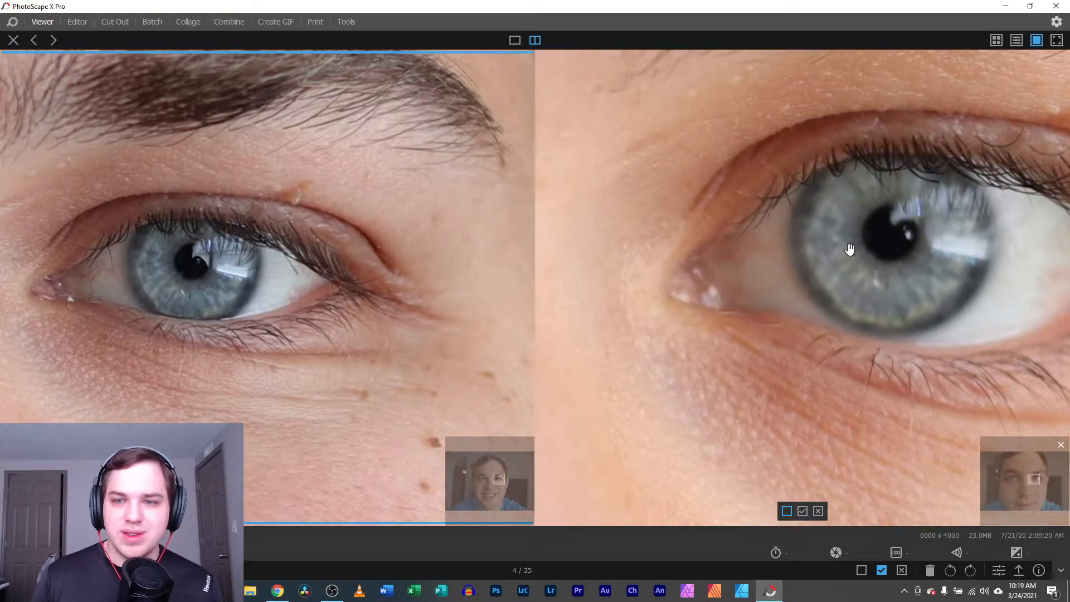
{"action": "scroll", "coordinate": [148, 295], "scroll_direction": "up", "scroll_amount": 2}
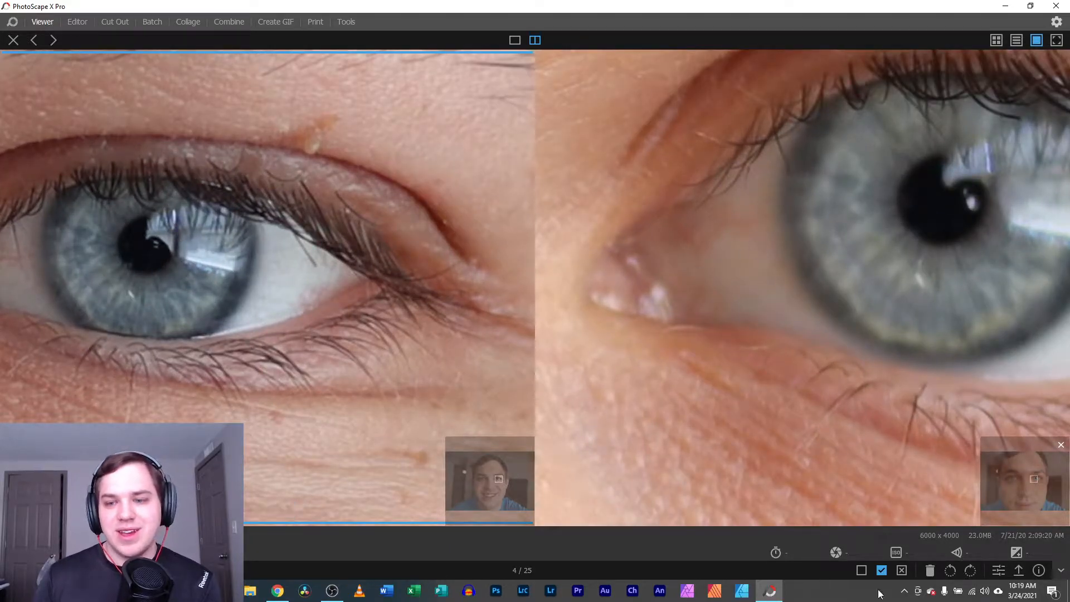
Advance the comparison to the fifth and sixth photos and examine the eyes and face in both
{"action": "left_click", "coordinate": [1057, 308]}
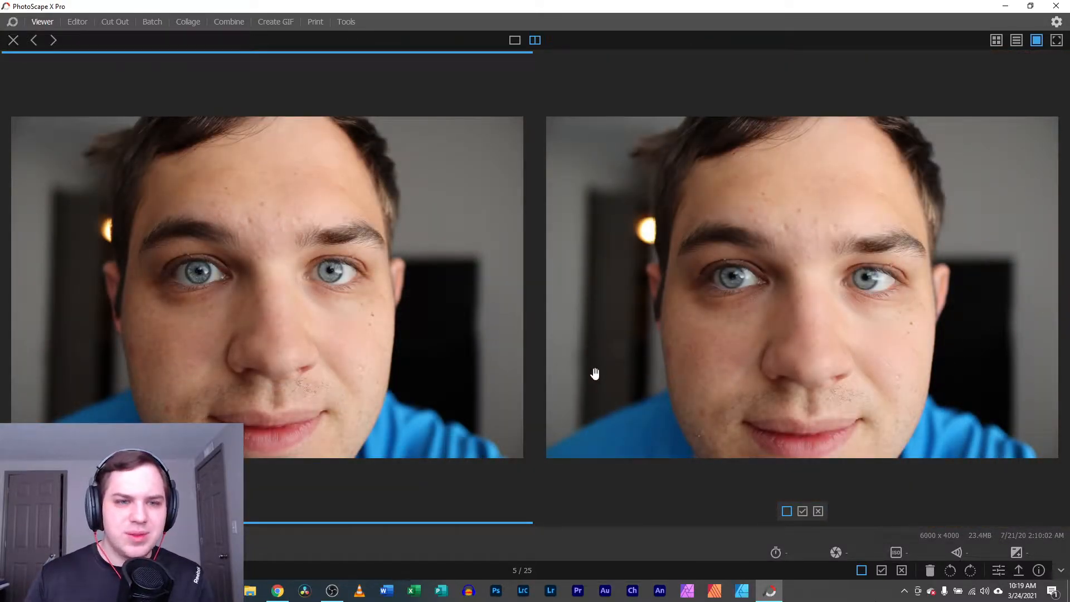
{"action": "scroll", "coordinate": [733, 318], "scroll_direction": "up", "scroll_amount": 5}
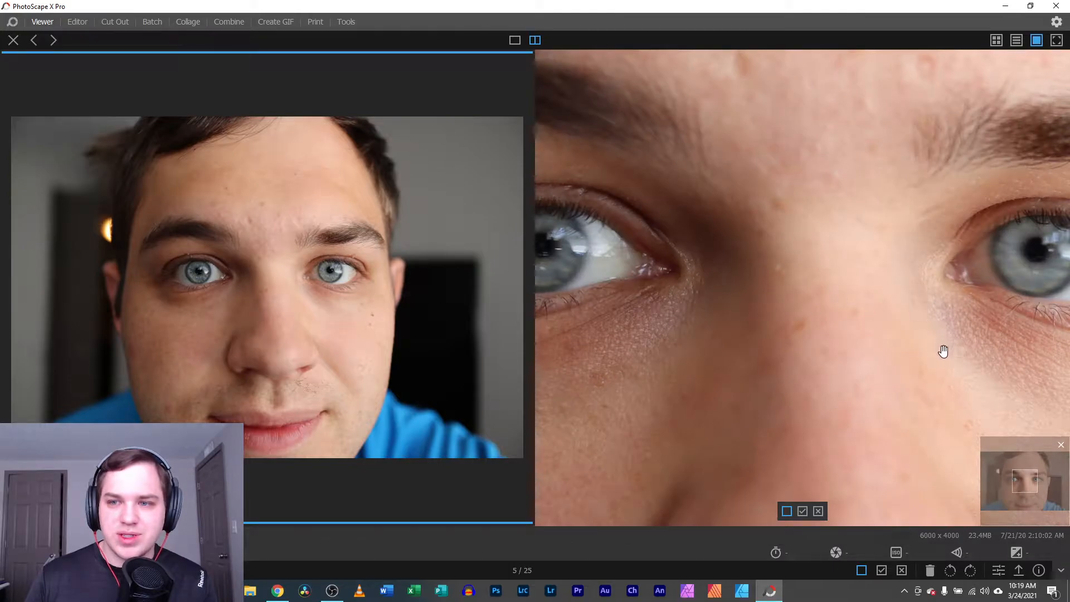
{"action": "key", "text": "Right"}
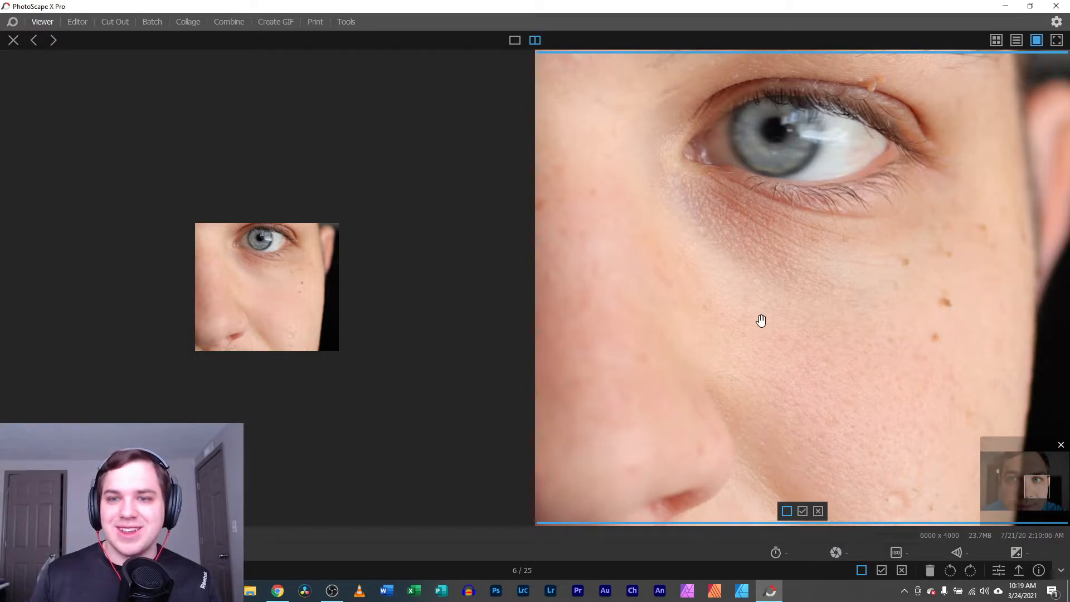
{"action": "scroll", "coordinate": [754, 320], "scroll_direction": "down", "scroll_amount": 2}
{"action": "scroll", "coordinate": [754, 320], "scroll_direction": "down", "scroll_amount": 3}
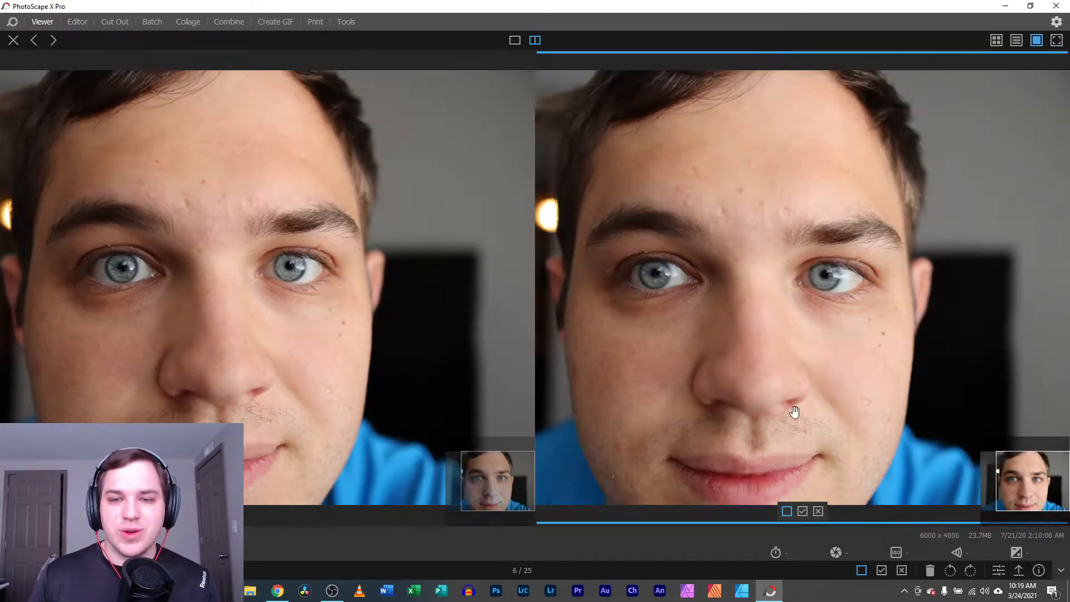
{"action": "scroll", "coordinate": [666, 431], "scroll_direction": "up", "scroll_amount": 1}
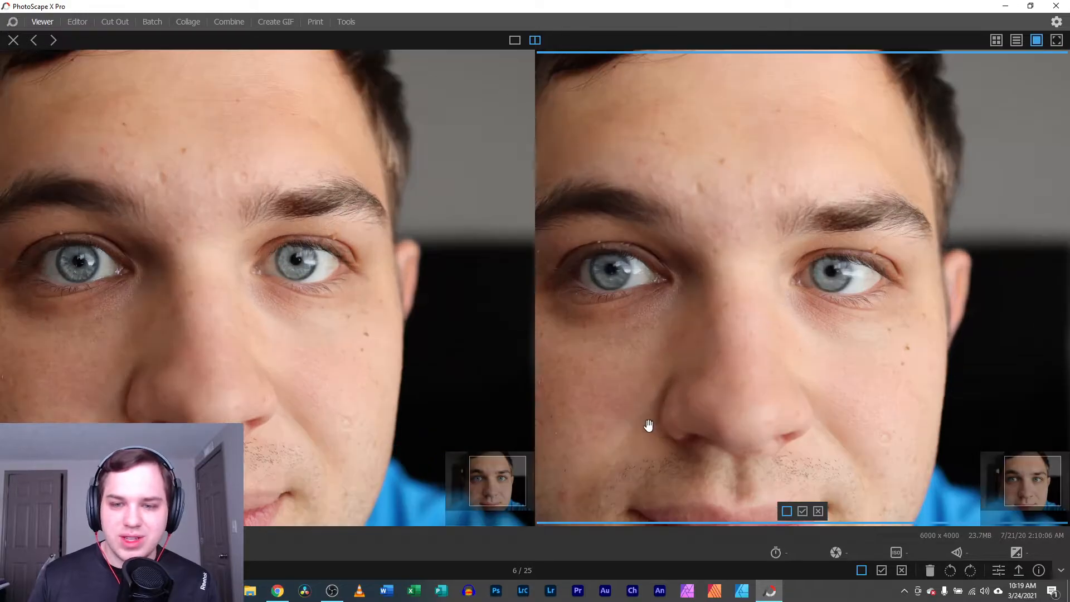
{"action": "mouse_move", "coordinate": [603, 385]}
{"action": "left_mouse_down"}
{"action": "mouse_move", "coordinate": [827, 373]}
{"action": "mouse_move", "coordinate": [624, 385]}
{"action": "left_mouse_up"}
Advance the comparison to the seventh and eighth photos and examine the iris in the seventh up close
{"action": "left_click", "coordinate": [1061, 315]}
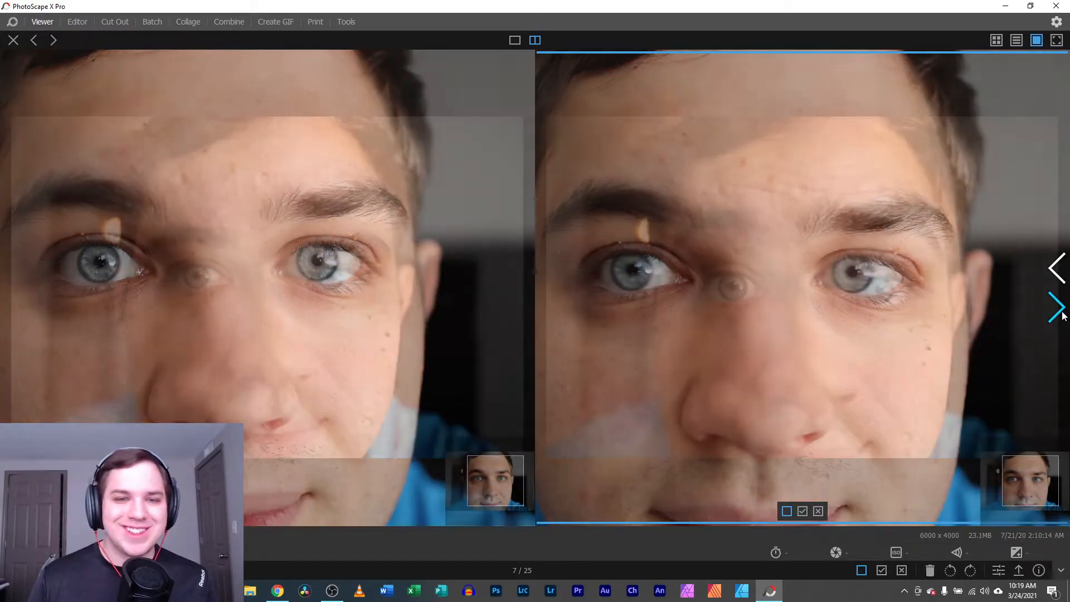
{"action": "left_click", "coordinate": [1062, 314]}
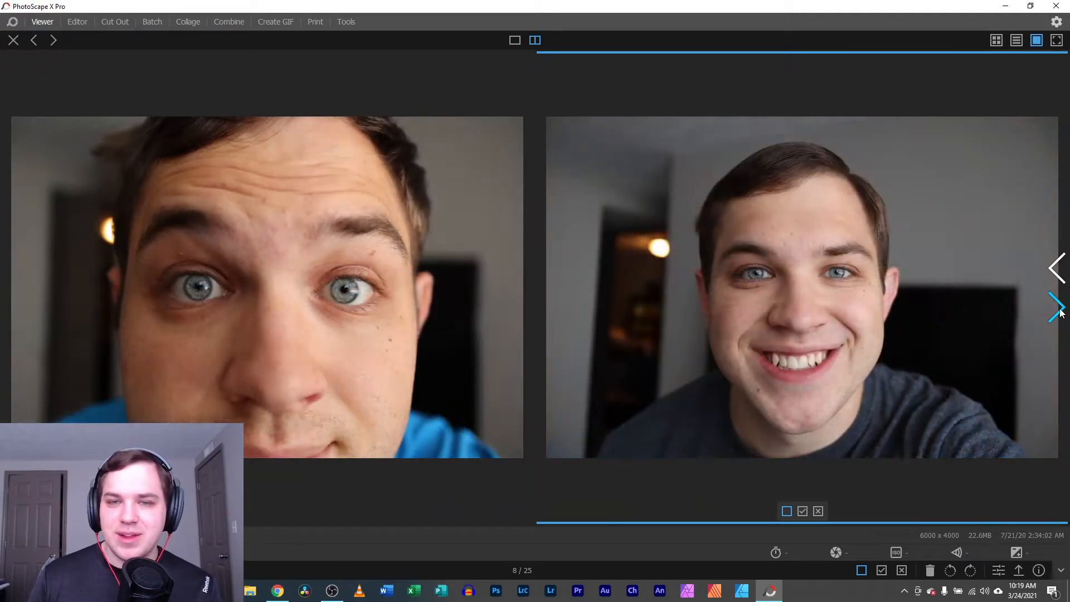
{"action": "left_click", "coordinate": [308, 314]}
{"action": "scroll", "coordinate": [308, 313], "scroll_direction": "up", "scroll_amount": 2}
{"action": "left_click_drag", "start_coordinate": [434, 324], "coordinate": [267, 338]}
{"action": "scroll", "coordinate": [422, 327], "scroll_direction": "up", "scroll_amount": 5}
{"action": "left_click_drag", "start_coordinate": [400, 365], "coordinate": [122, 296]}
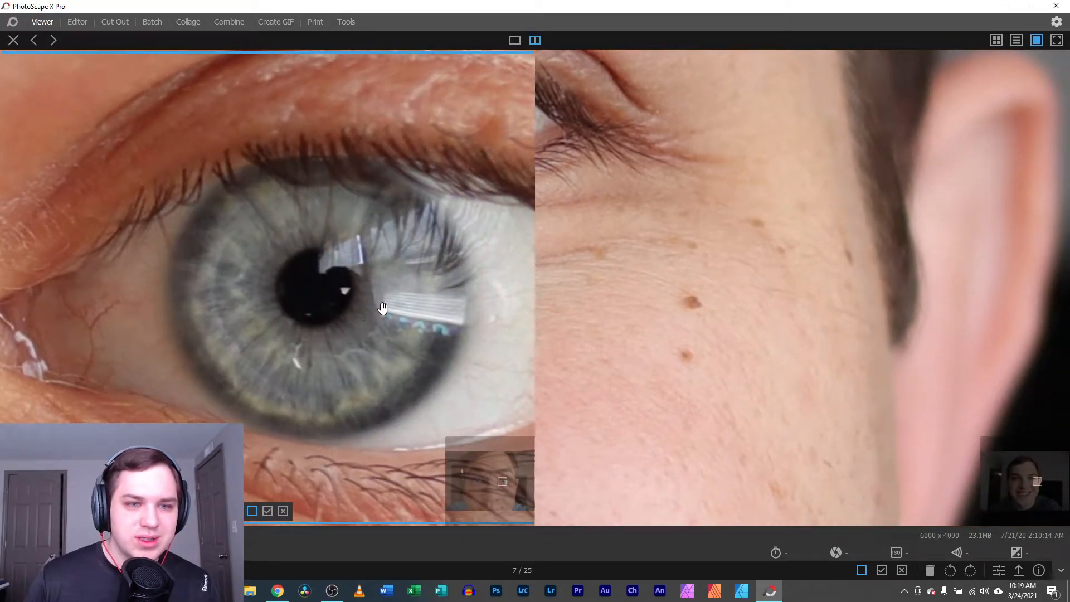
Examine the eye in the eighth photo up close alongside the seventh
{"action": "scroll", "coordinate": [383, 308], "scroll_direction": "down", "scroll_amount": 3}
{"action": "left_click_drag", "start_coordinate": [650, 263], "coordinate": [712, 277]}
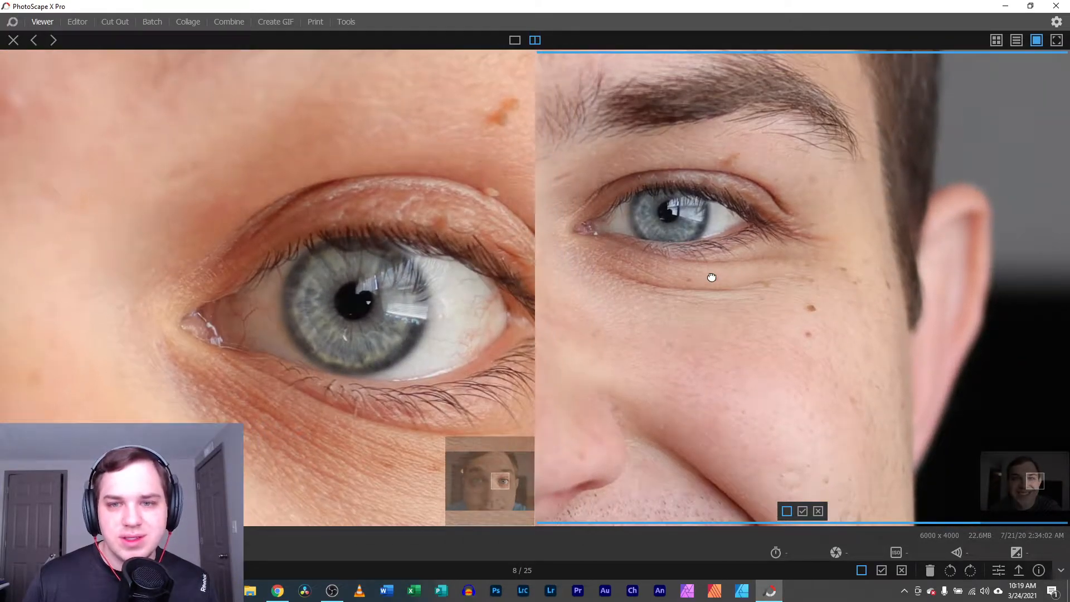
{"action": "scroll", "coordinate": [685, 222], "scroll_direction": "up", "scroll_amount": 4}
{"action": "scroll", "coordinate": [845, 384], "scroll_direction": "down", "scroll_amount": 3}
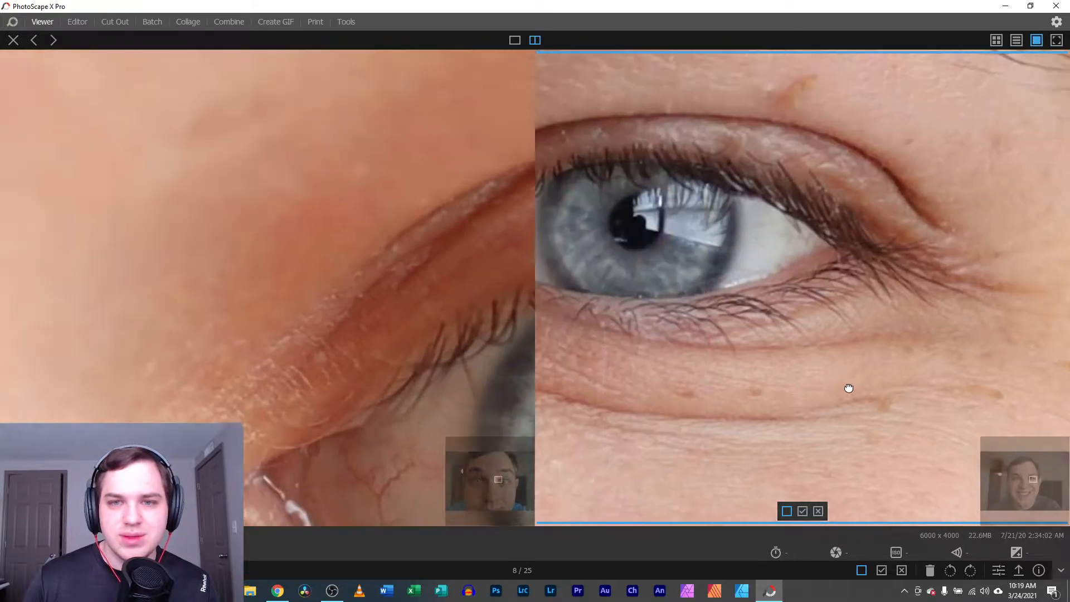
Compare the eyes in the seventh and eighth photos once more and mark the seventh photo with a check
{"action": "scroll", "coordinate": [517, 171], "scroll_direction": "up", "scroll_amount": 4}
{"action": "scroll", "coordinate": [517, 171], "scroll_direction": "down", "scroll_amount": 5}
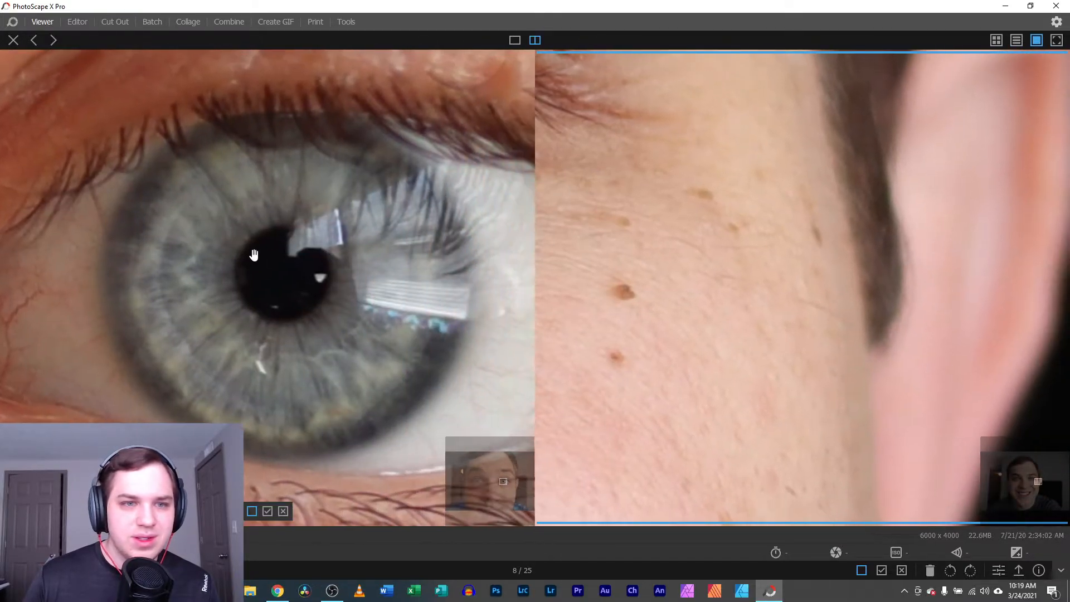
{"action": "scroll", "coordinate": [225, 390], "scroll_direction": "down", "scroll_amount": 4}
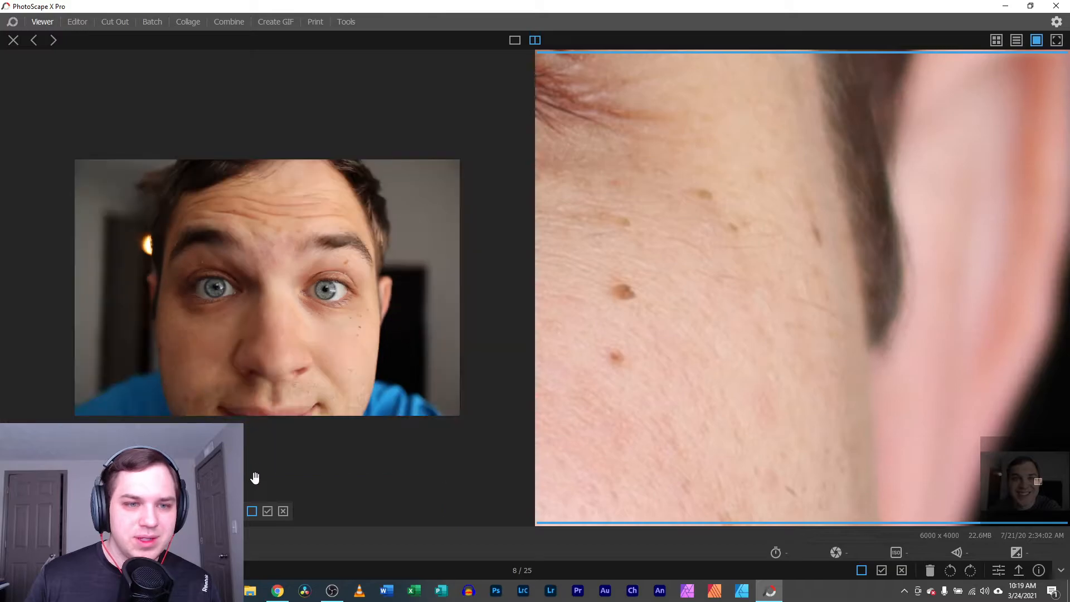
{"action": "left_click", "coordinate": [267, 510]}
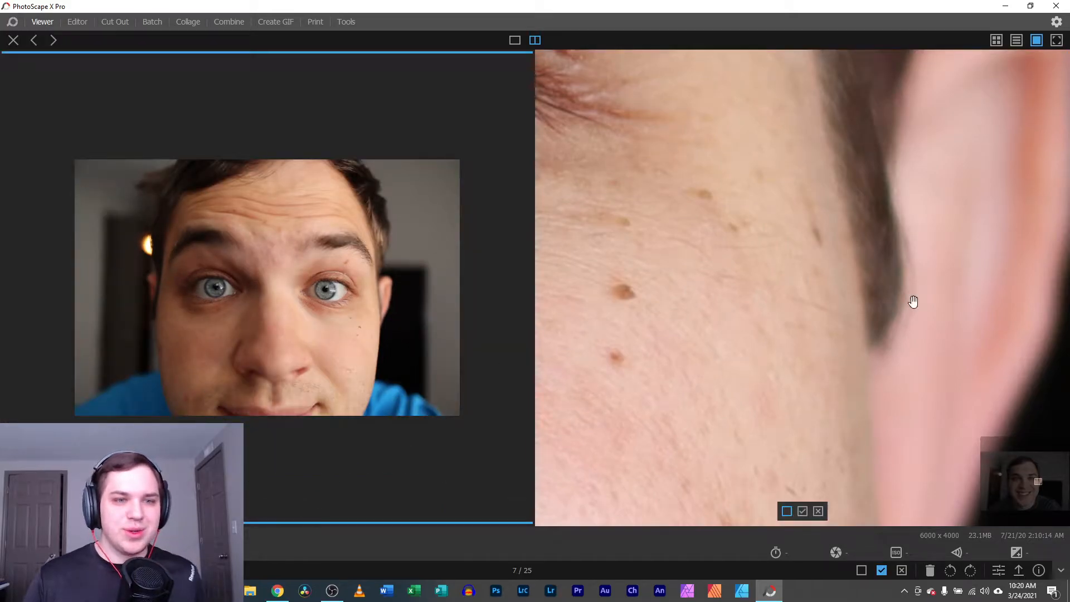
Advance the side-by-side comparison to the eighth and ninth photos and examine the same eye in both up close
{"action": "left_click", "coordinate": [1058, 308]}
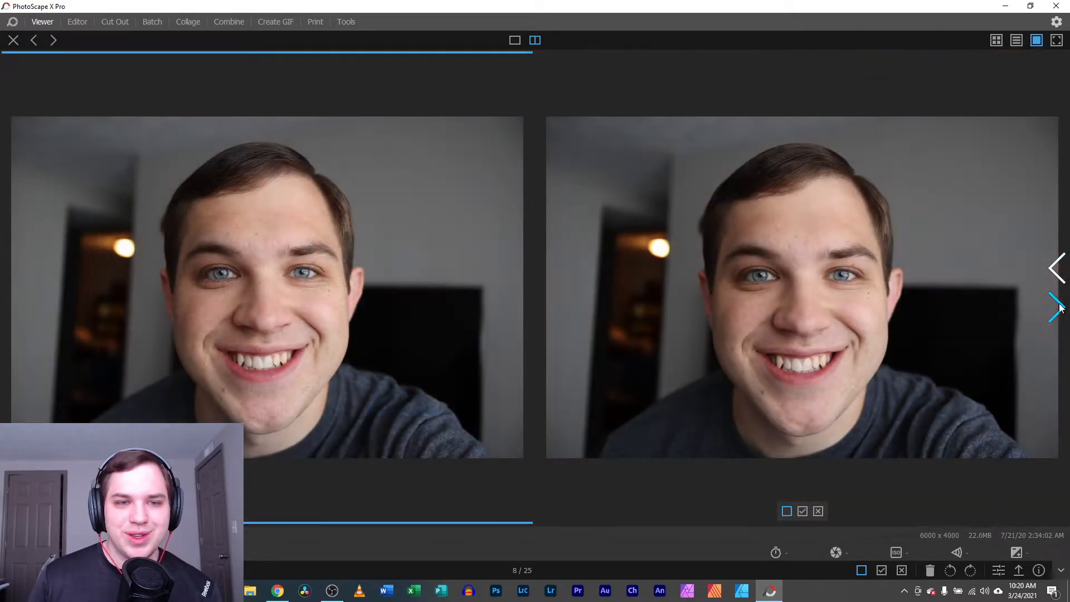
{"action": "scroll", "coordinate": [288, 277], "scroll_direction": "up", "scroll_amount": 8}
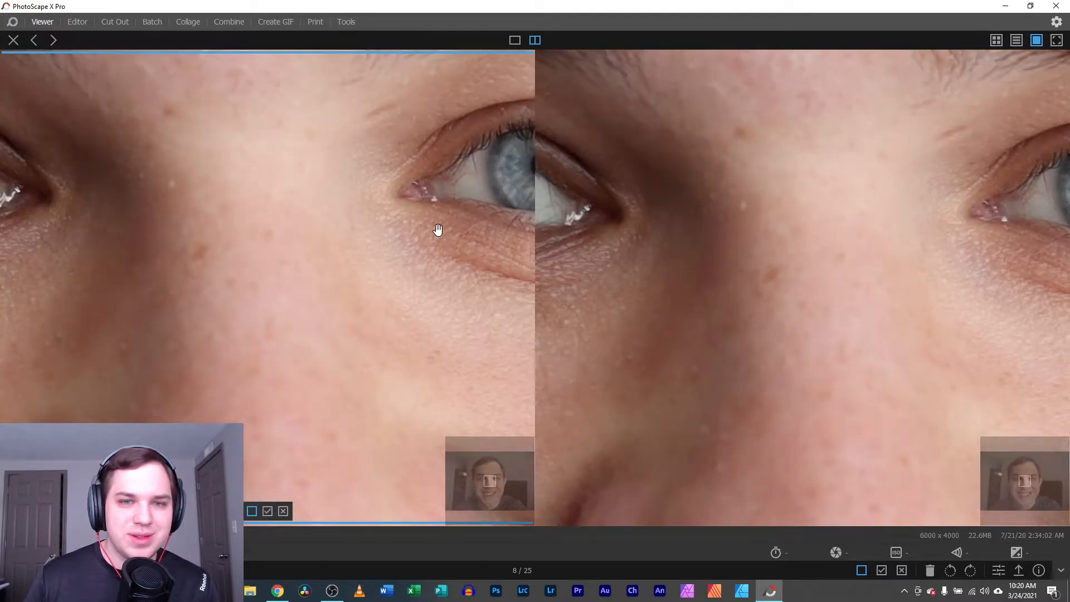
{"action": "left_click_drag", "start_coordinate": [438, 230], "coordinate": [238, 307]}
{"action": "scroll", "coordinate": [387, 256], "scroll_direction": "up", "scroll_amount": 3}
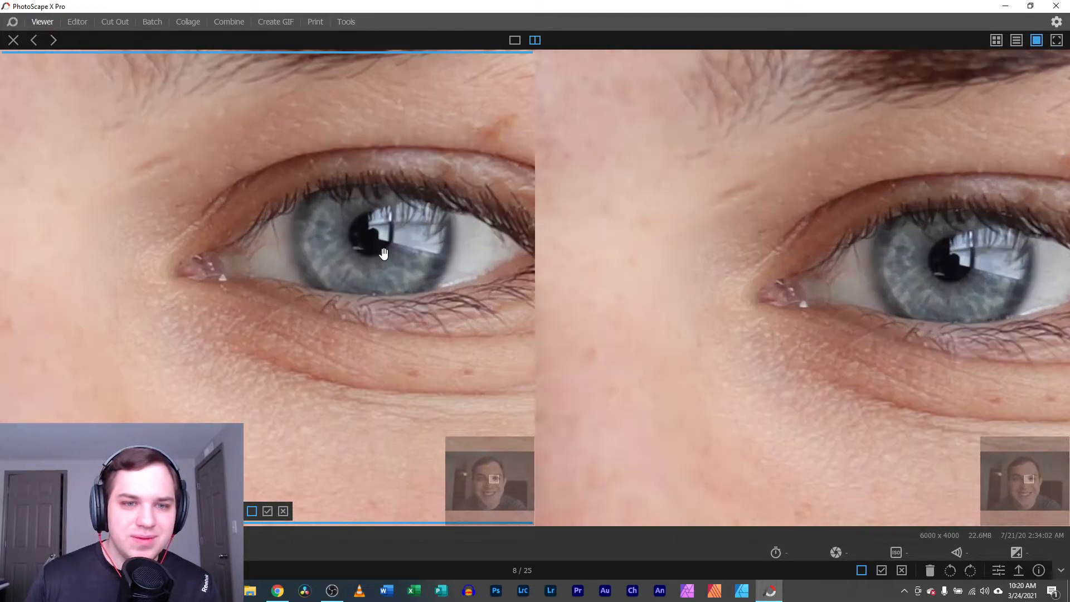
{"action": "left_click_drag", "start_coordinate": [384, 251], "coordinate": [224, 278]}
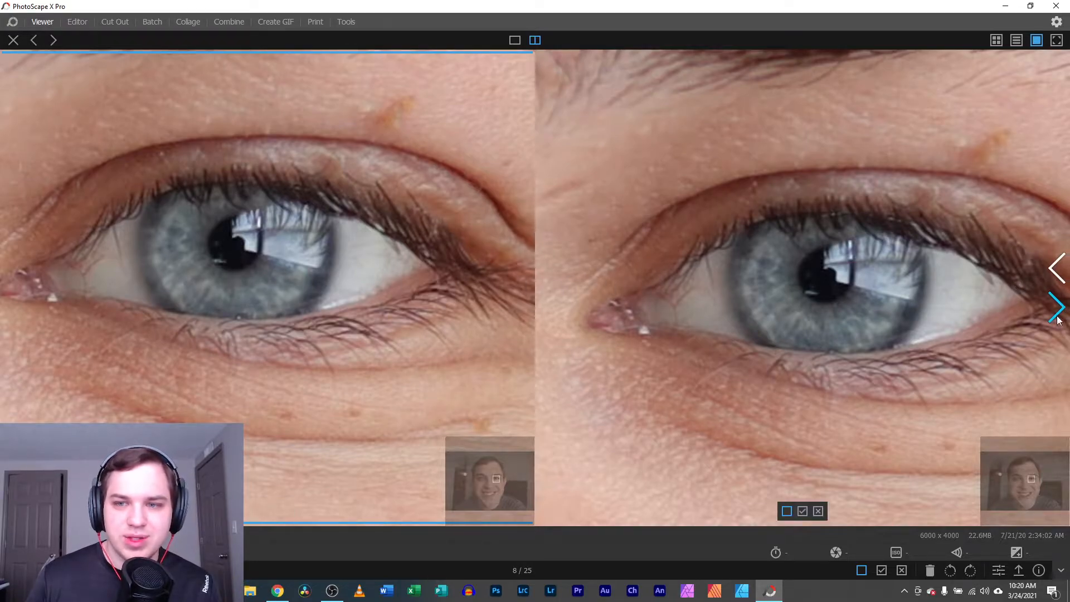
Advance the comparison to the ninth and tenth photos and examine the corresponding eye in each up close
{"action": "left_click", "coordinate": [1055, 311]}
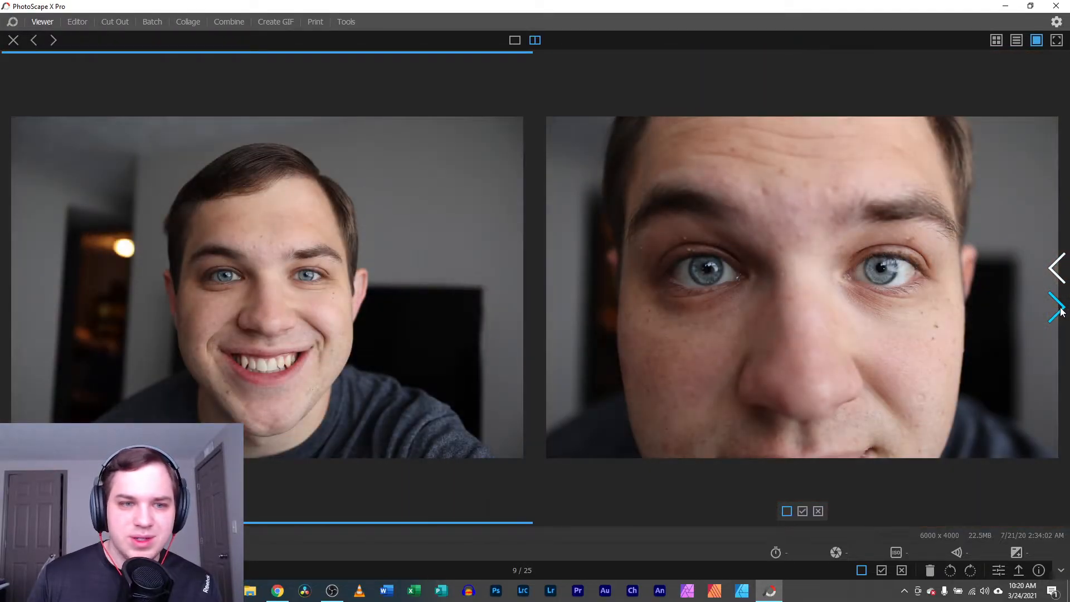
{"action": "scroll", "coordinate": [198, 290], "scroll_direction": "up", "scroll_amount": 6}
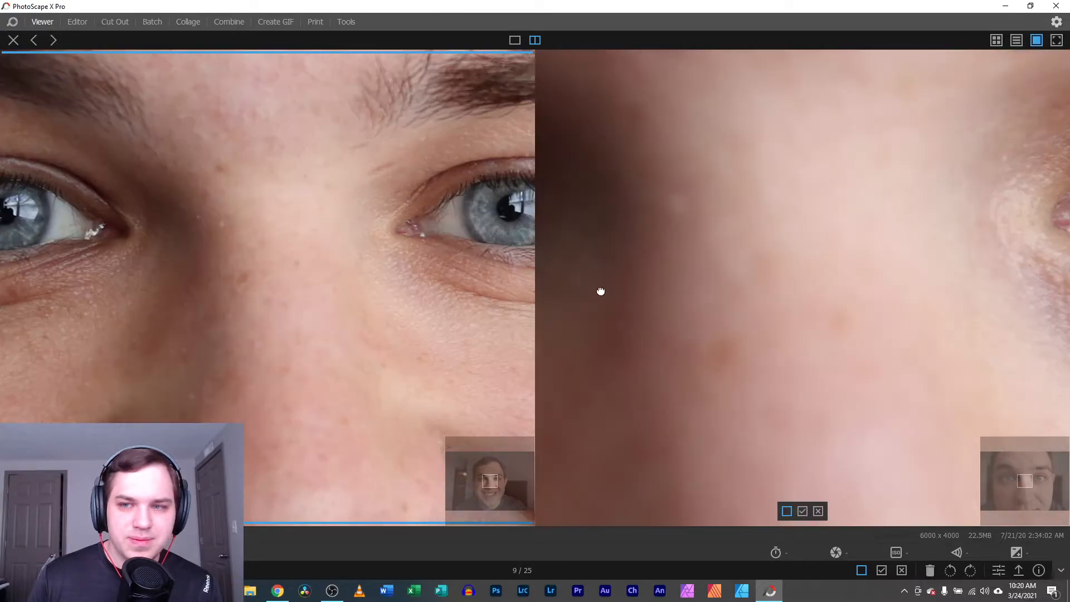
{"action": "left_click_drag", "start_coordinate": [657, 288], "coordinate": [268, 338]}
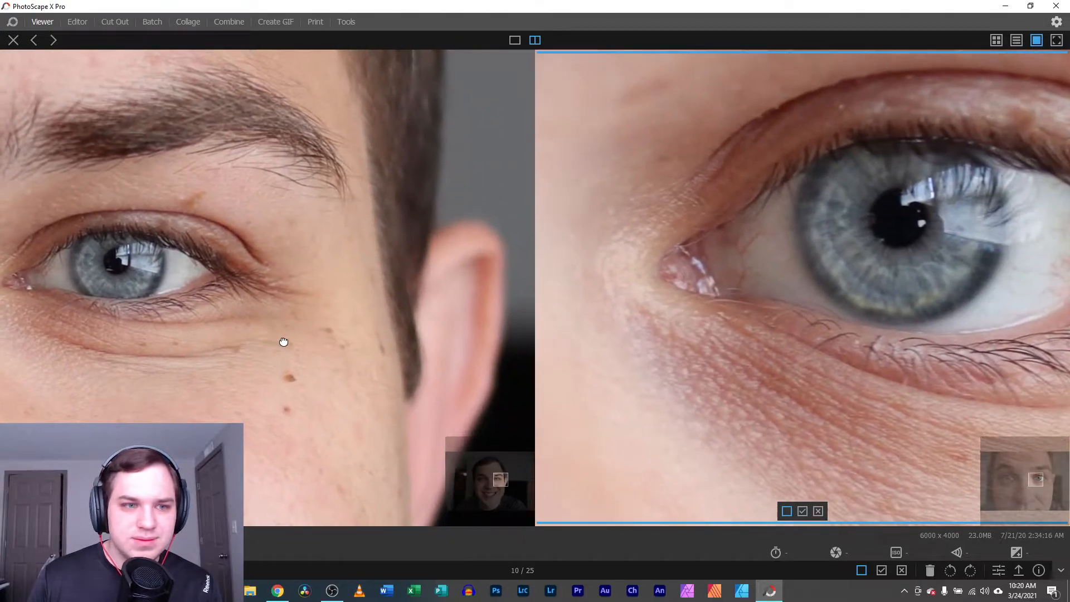
{"action": "scroll", "coordinate": [279, 341], "scroll_direction": "up", "scroll_amount": 3}
{"action": "left_click_drag", "start_coordinate": [754, 282], "coordinate": [719, 278]}
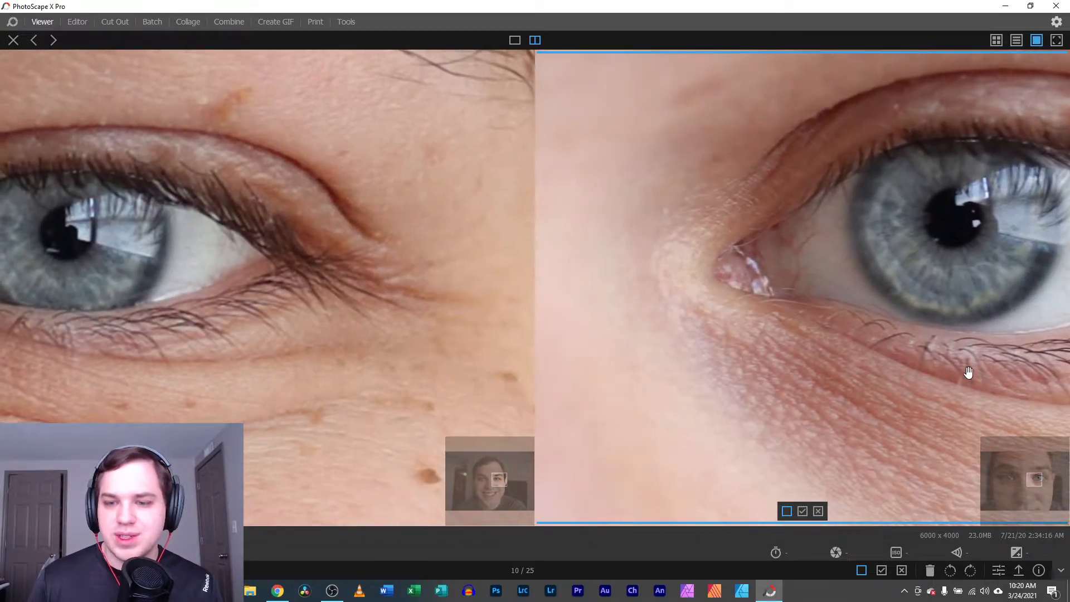
Advance the comparison to the eleventh and twelfth photos and examine the iris in both up close
{"action": "left_click", "coordinate": [1058, 311]}
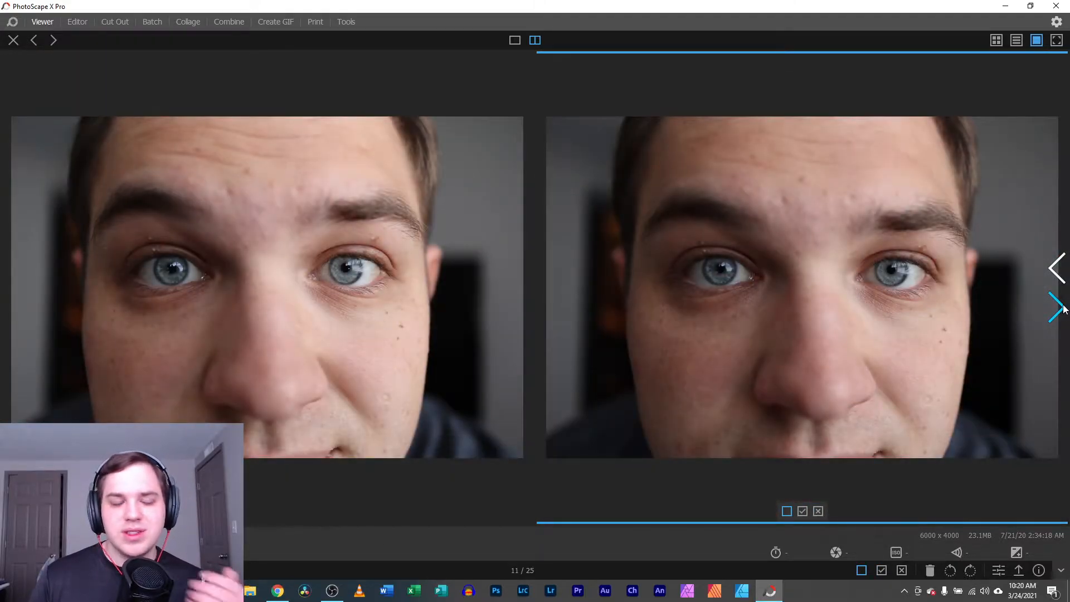
{"action": "left_click", "coordinate": [1058, 309]}
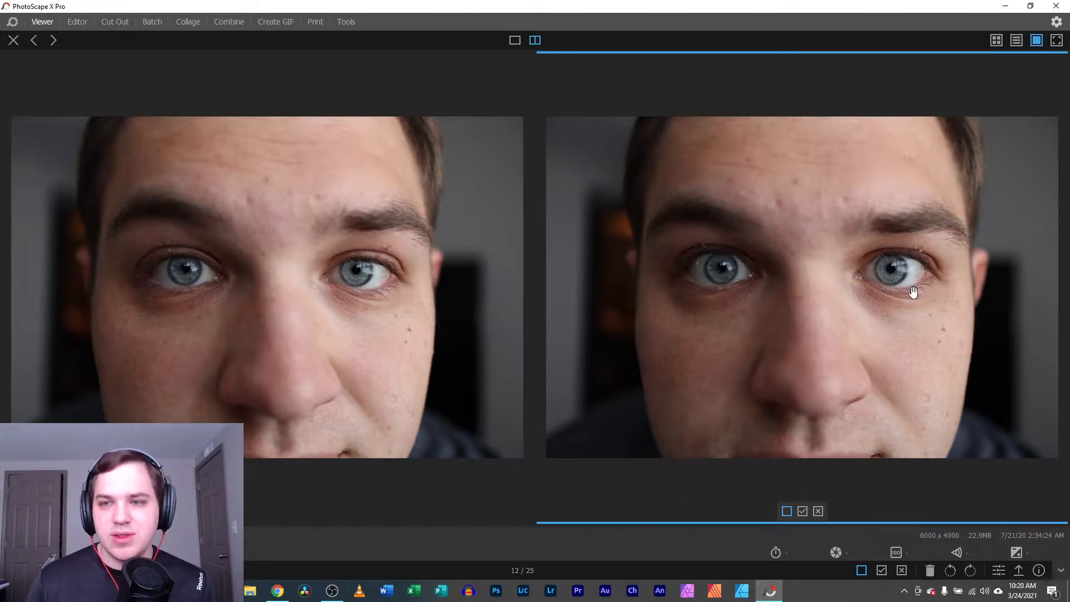
{"action": "scroll", "coordinate": [913, 292], "scroll_direction": "up", "scroll_amount": 5}
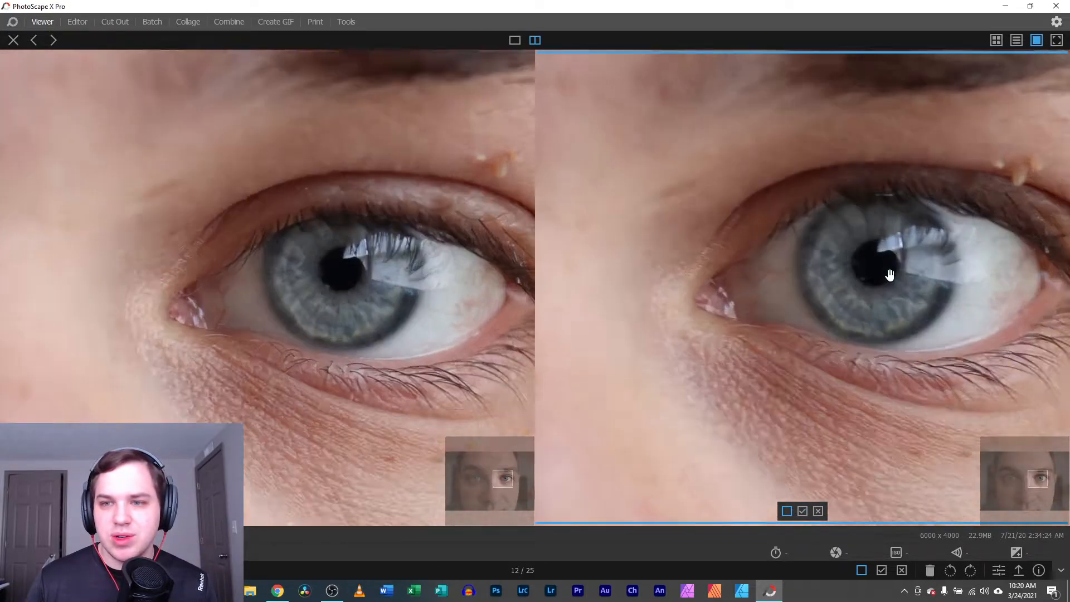
{"action": "scroll", "coordinate": [889, 274], "scroll_direction": "up", "scroll_amount": 3}
{"action": "scroll", "coordinate": [796, 247], "scroll_direction": "up", "scroll_amount": 2}
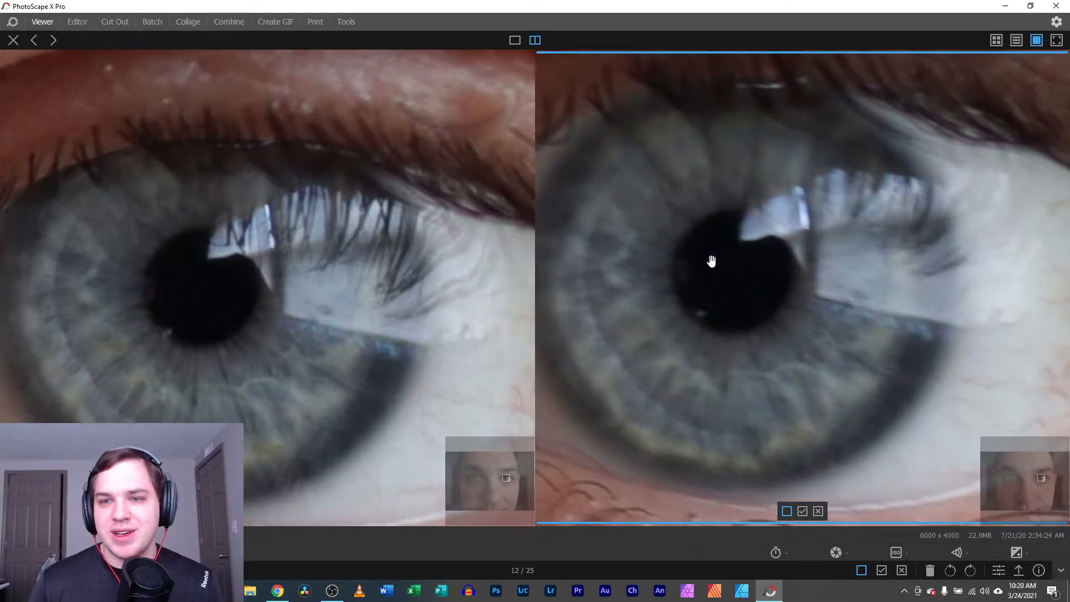
Compare the eye in the eleventh and twelfth photos at different magnifications and mark the eleventh with a check
{"action": "scroll", "coordinate": [704, 262], "scroll_direction": "down", "scroll_amount": 3}
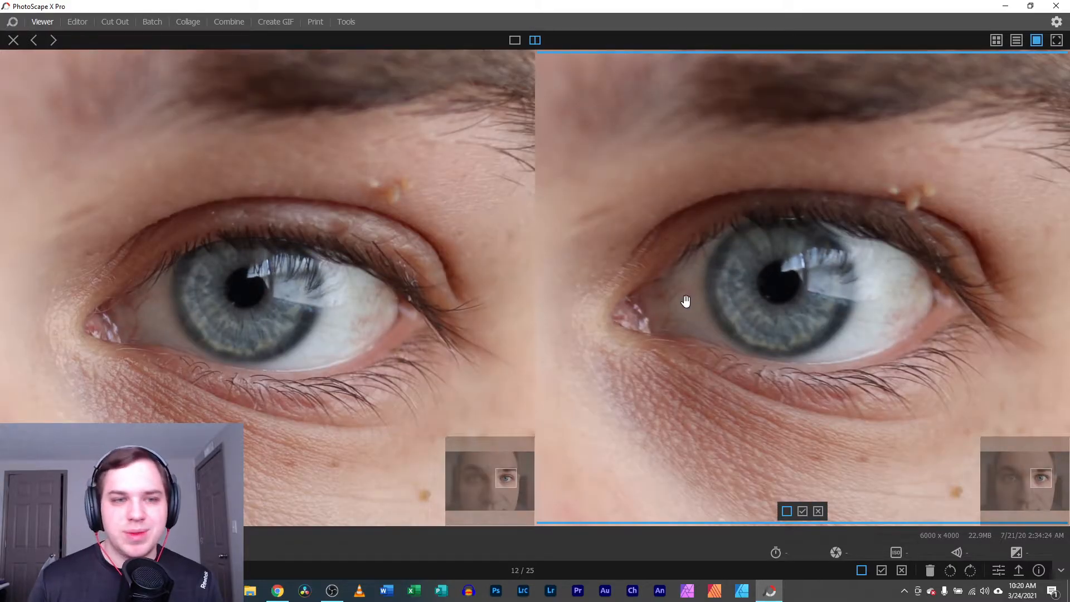
{"action": "scroll", "coordinate": [685, 300], "scroll_direction": "down", "scroll_amount": 2}
{"action": "scroll", "coordinate": [354, 310], "scroll_direction": "up", "scroll_amount": 2}
{"action": "scroll", "coordinate": [258, 310], "scroll_direction": "up", "scroll_amount": 2}
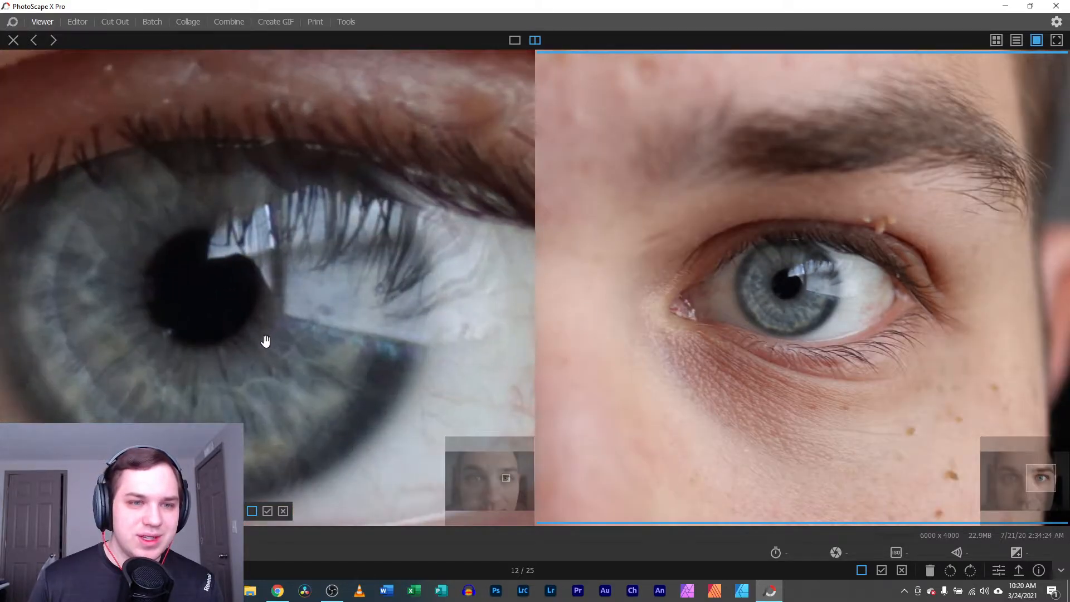
{"action": "scroll", "coordinate": [817, 340], "scroll_direction": "up", "scroll_amount": 3}
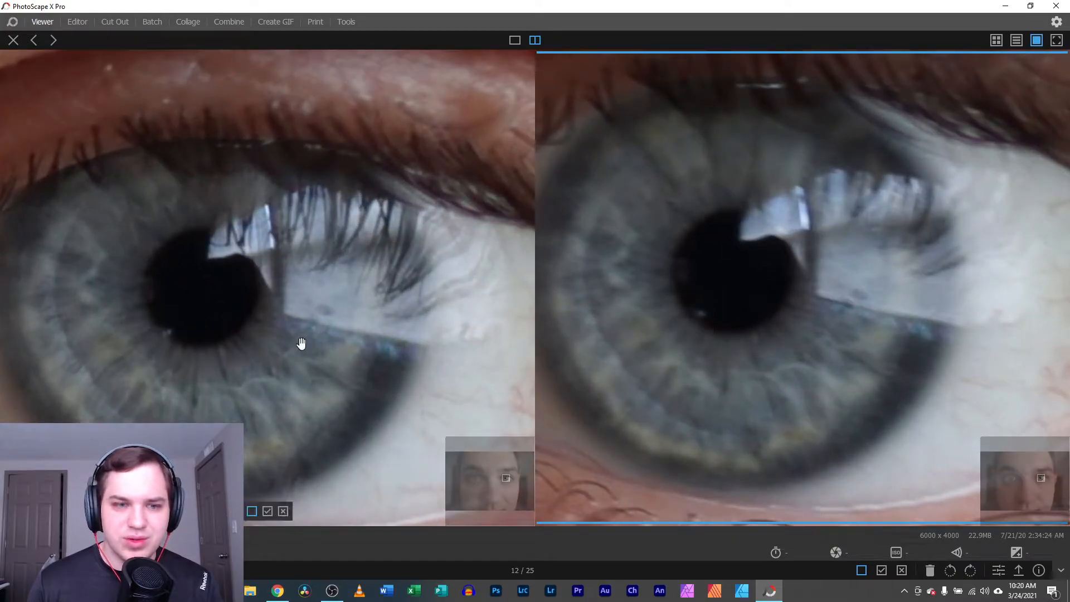
{"action": "scroll", "coordinate": [188, 357], "scroll_direction": "down", "scroll_amount": 3}
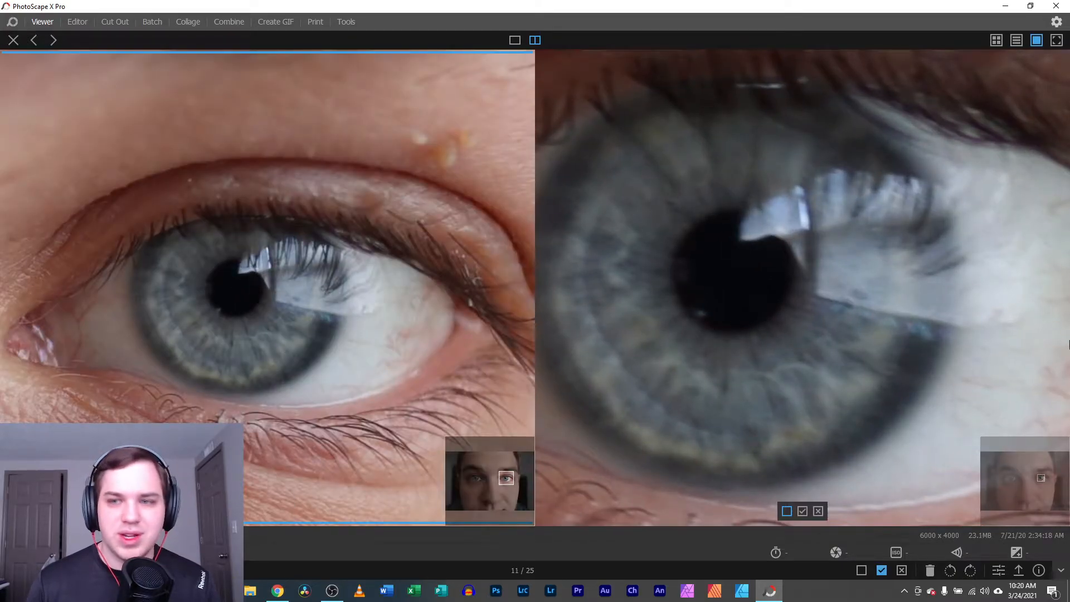
Advance the comparison to the twelfth and thirteenth photos and examine the eye in the thirteenth up close
{"action": "left_click", "coordinate": [1058, 310]}
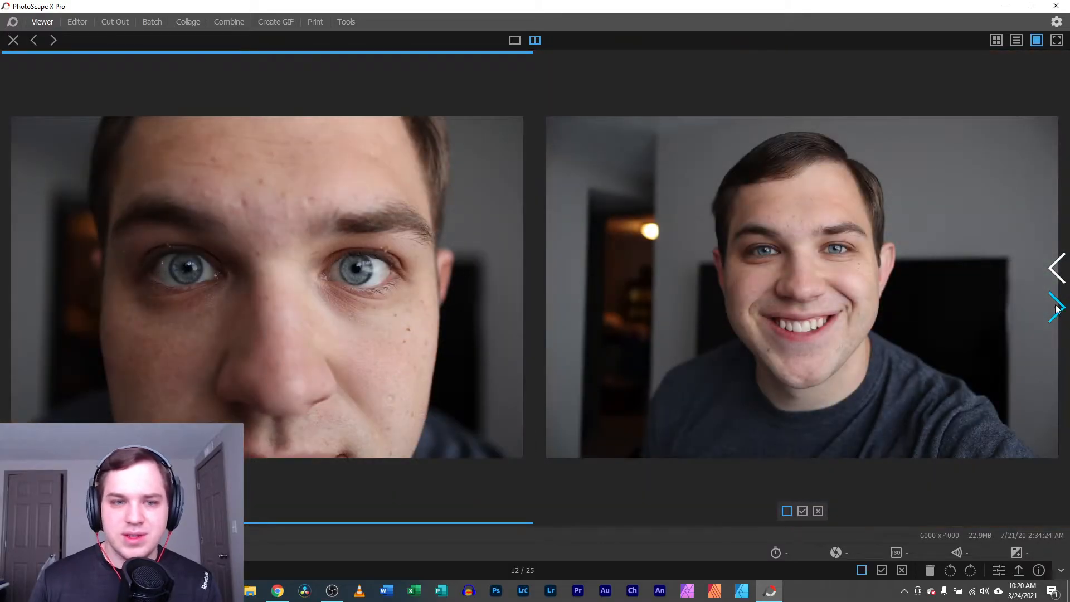
{"action": "left_click", "coordinate": [1059, 310]}
{"action": "scroll", "coordinate": [795, 279], "scroll_direction": "up", "scroll_amount": 6}
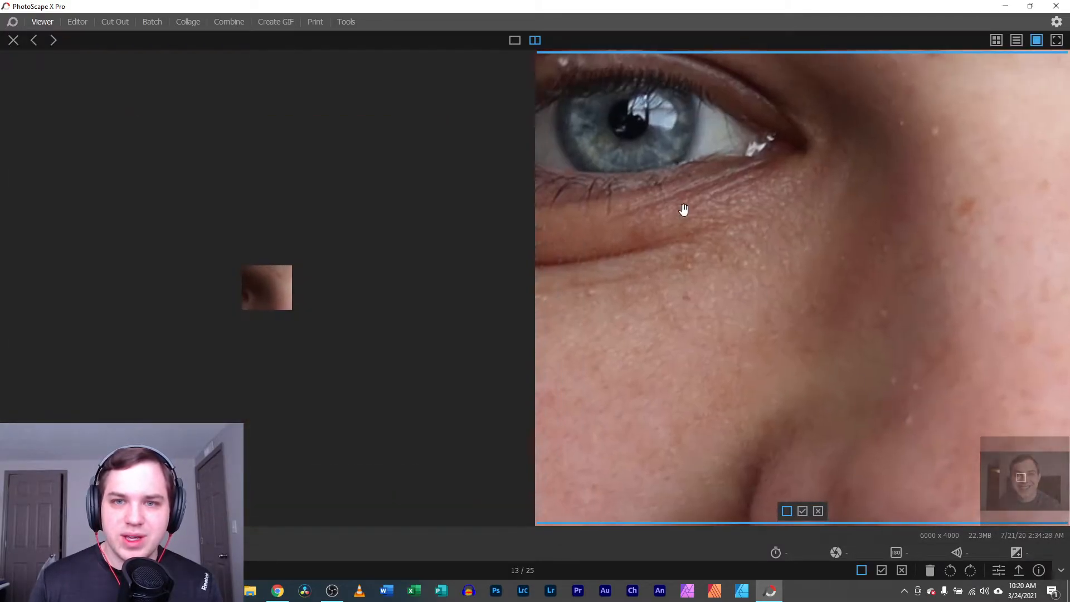
{"action": "left_click_drag", "start_coordinate": [642, 196], "coordinate": [778, 358]}
{"action": "scroll", "coordinate": [726, 327], "scroll_direction": "up", "scroll_amount": 1}
Examine the area around the eye in the twelfth photo, then mark the thirteenth photo with a check
{"action": "left_click_drag", "start_coordinate": [268, 304], "coordinate": [474, 144]}
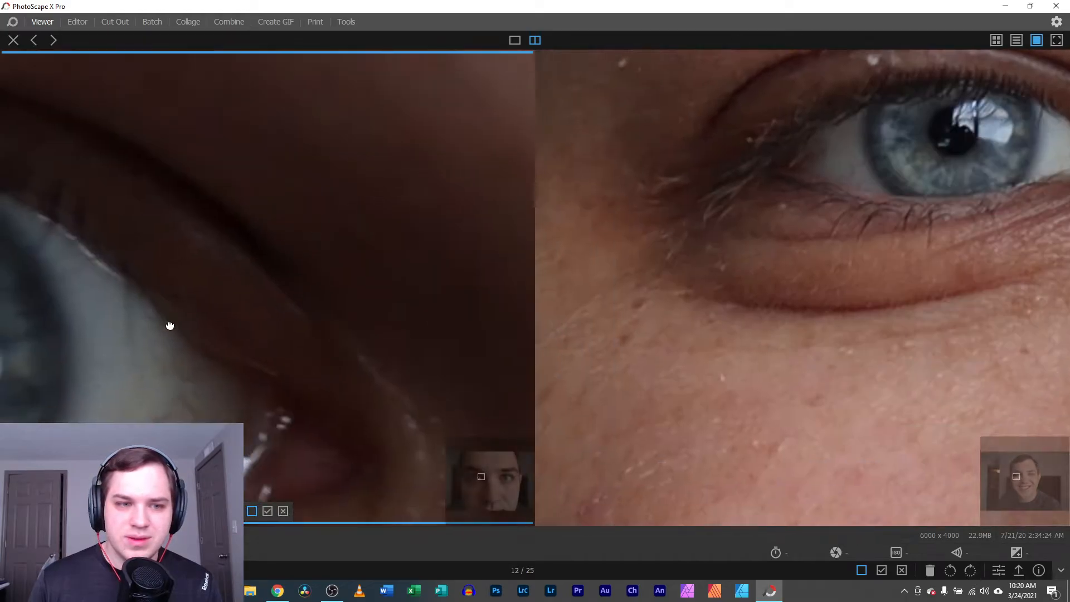
{"action": "left_click_drag", "start_coordinate": [167, 326], "coordinate": [452, 240]}
{"action": "scroll", "coordinate": [115, 379], "scroll_direction": "down", "scroll_amount": 2}
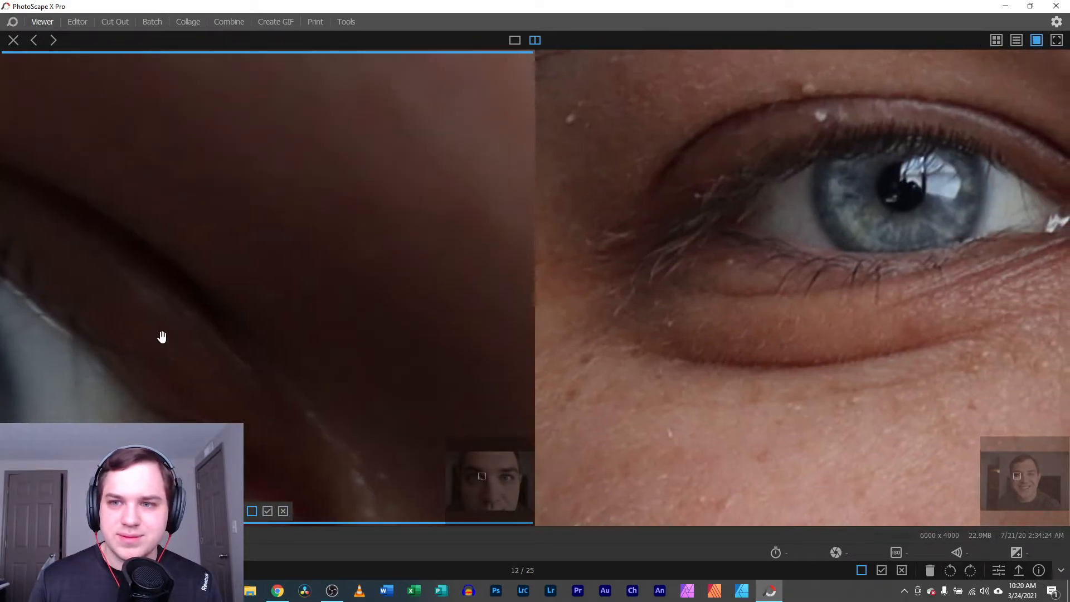
{"action": "scroll", "coordinate": [162, 336], "scroll_direction": "down", "scroll_amount": 4}
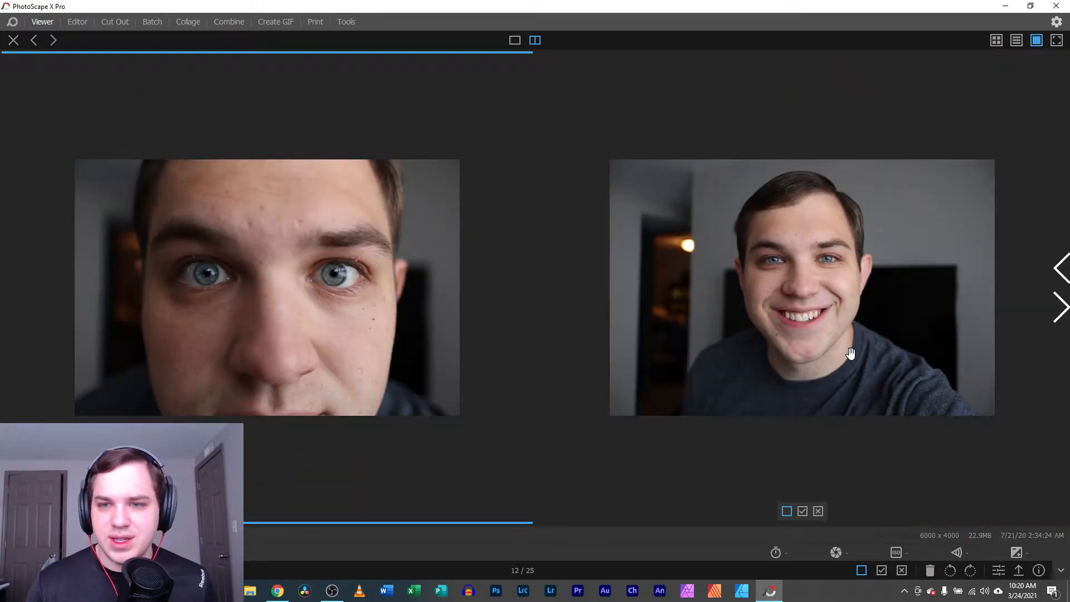
{"action": "left_click", "coordinate": [807, 511]}
Advance the side-by-side comparison to the fifteenth and sixteenth photos
{"action": "left_click", "coordinate": [1062, 310]}
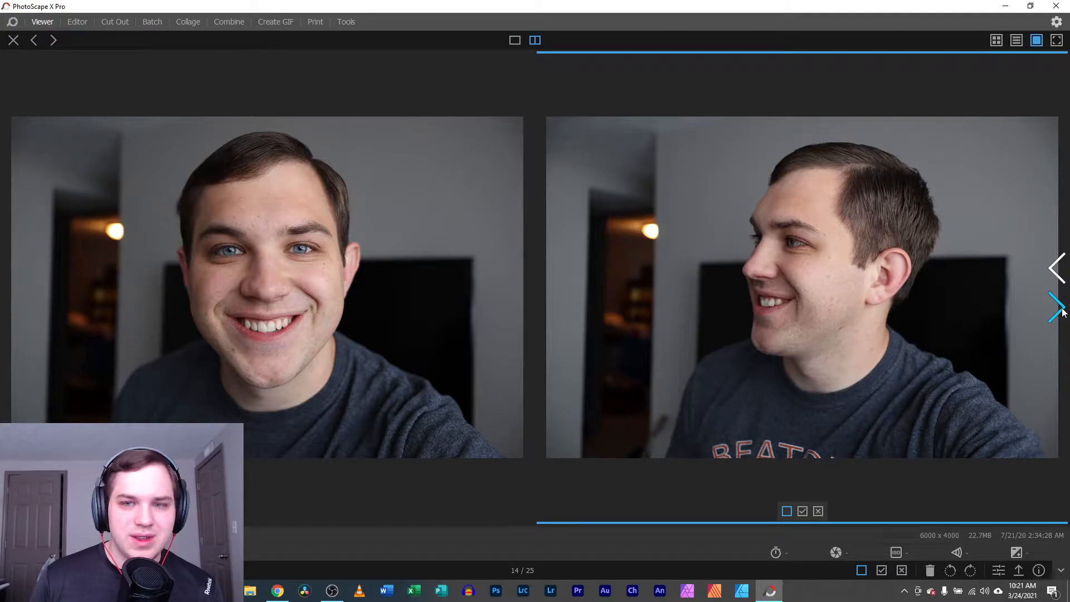
{"action": "left_click", "coordinate": [1062, 312]}
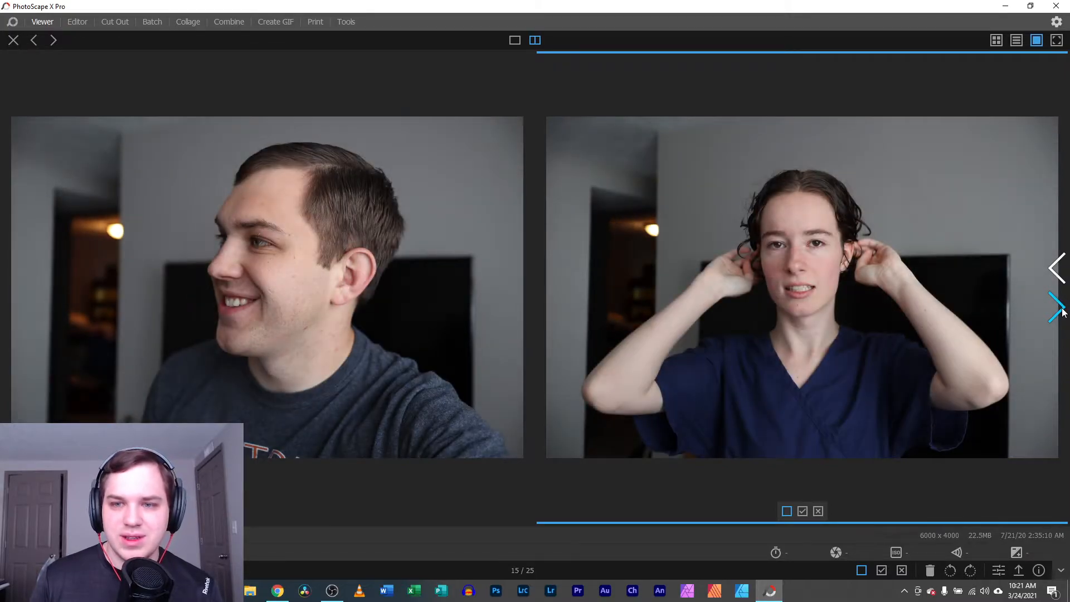
{"action": "left_click", "coordinate": [1062, 312]}
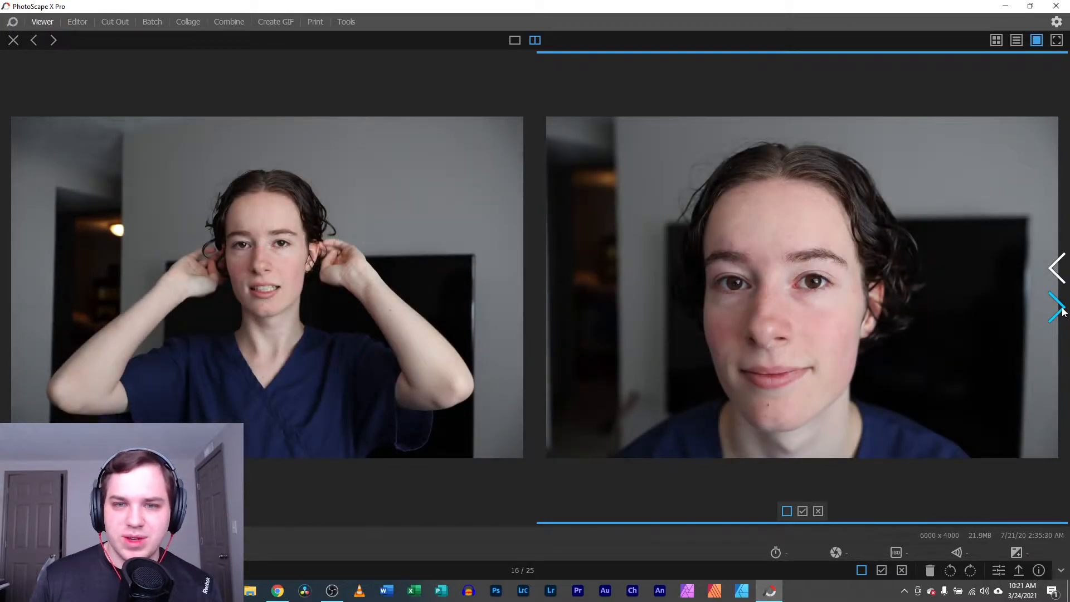
Examine the brown eye in the sixteenth photo up close, then return both photos to full view
{"action": "left_click", "coordinate": [818, 303]}
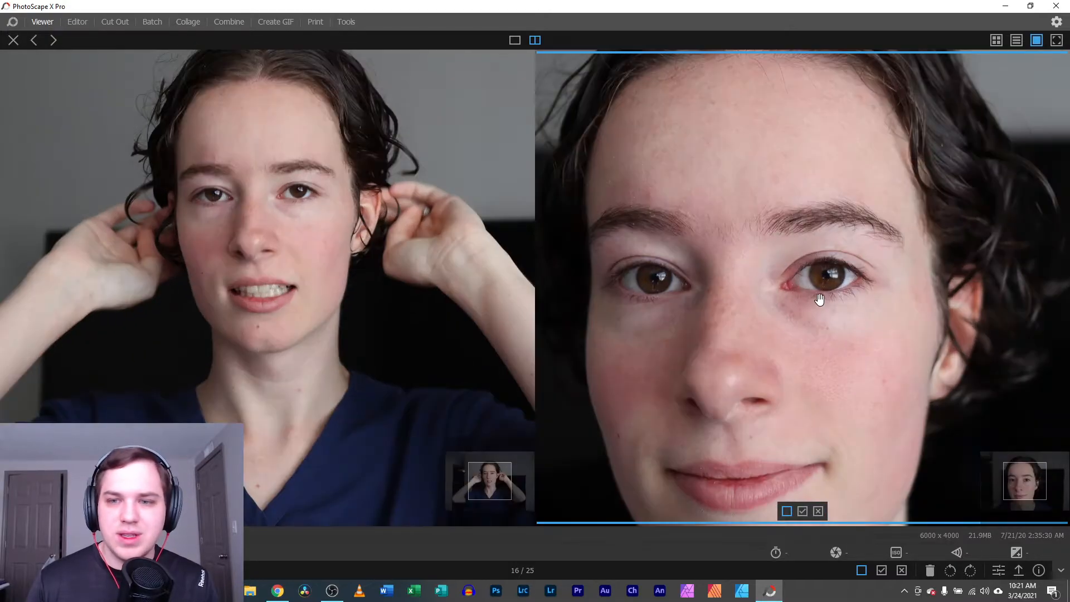
{"action": "scroll", "coordinate": [821, 283], "scroll_direction": "up", "scroll_amount": 7}
{"action": "left_click_drag", "start_coordinate": [896, 250], "coordinate": [813, 291]}
{"action": "scroll", "coordinate": [812, 294], "scroll_direction": "up", "scroll_amount": 1}
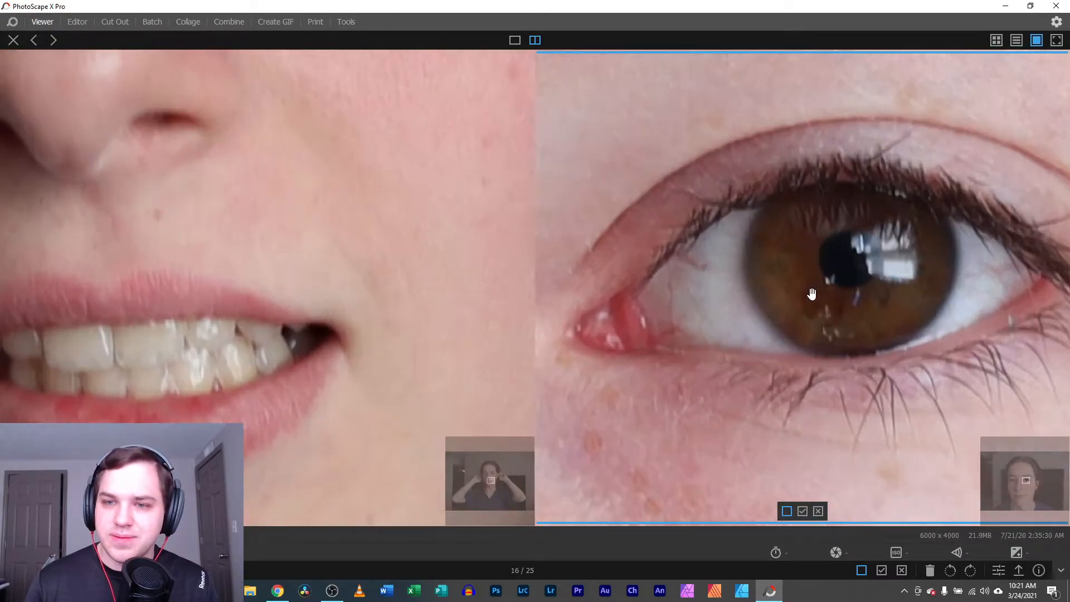
{"action": "scroll", "coordinate": [812, 294], "scroll_direction": "down", "scroll_amount": 5}
{"action": "scroll", "coordinate": [1045, 455], "scroll_direction": "down", "scroll_amount": 3}
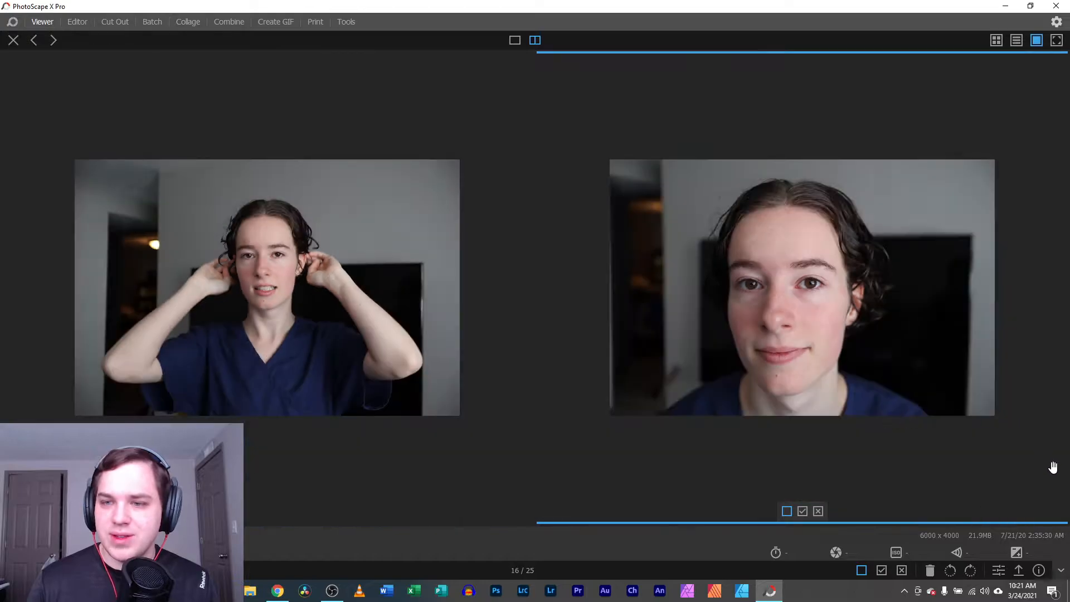
Advance the comparison to the sixteenth and seventeenth photos and examine the same eye in both up close
{"action": "left_click", "coordinate": [1057, 305]}
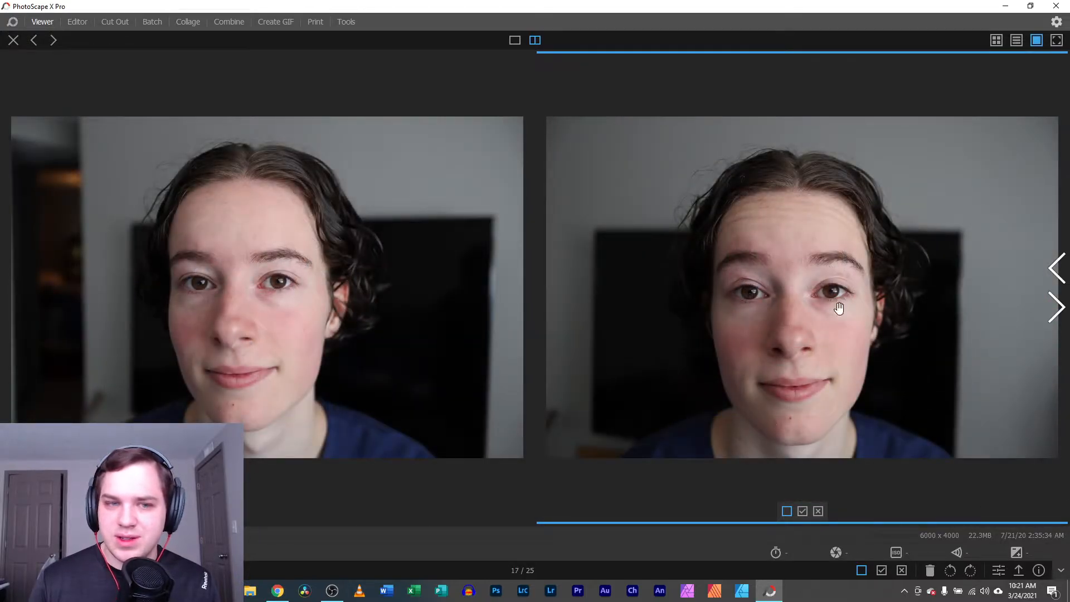
{"action": "scroll", "coordinate": [759, 306], "scroll_direction": "up", "scroll_amount": 4}
{"action": "scroll", "coordinate": [779, 329], "scroll_direction": "up", "scroll_amount": 2}
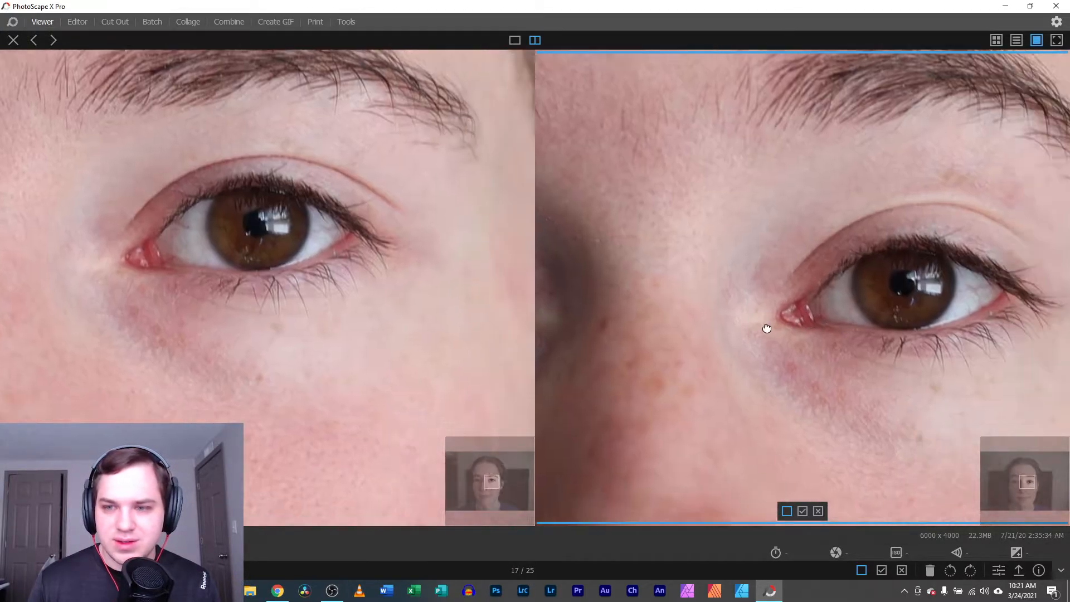
{"action": "left_click_drag", "start_coordinate": [779, 329], "coordinate": [758, 327]}
{"action": "scroll", "coordinate": [701, 326], "scroll_direction": "down", "scroll_amount": 1}
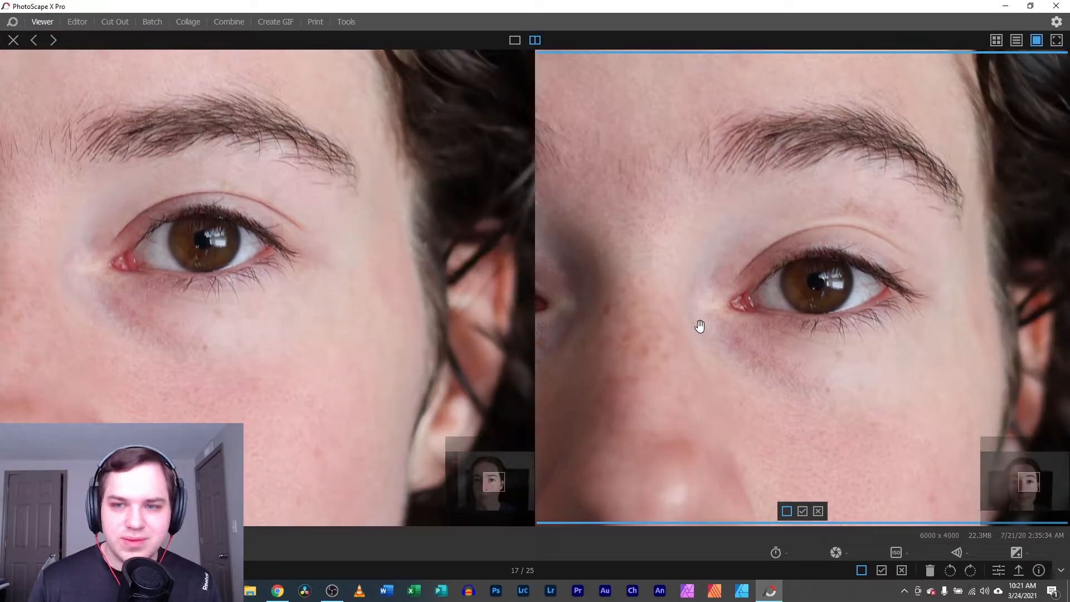
{"action": "scroll", "coordinate": [745, 326], "scroll_direction": "down", "scroll_amount": 3}
Advance the comparison to the seventeenth and eighteenth photos and examine the eyes in both up close
{"action": "left_click", "coordinate": [1056, 308]}
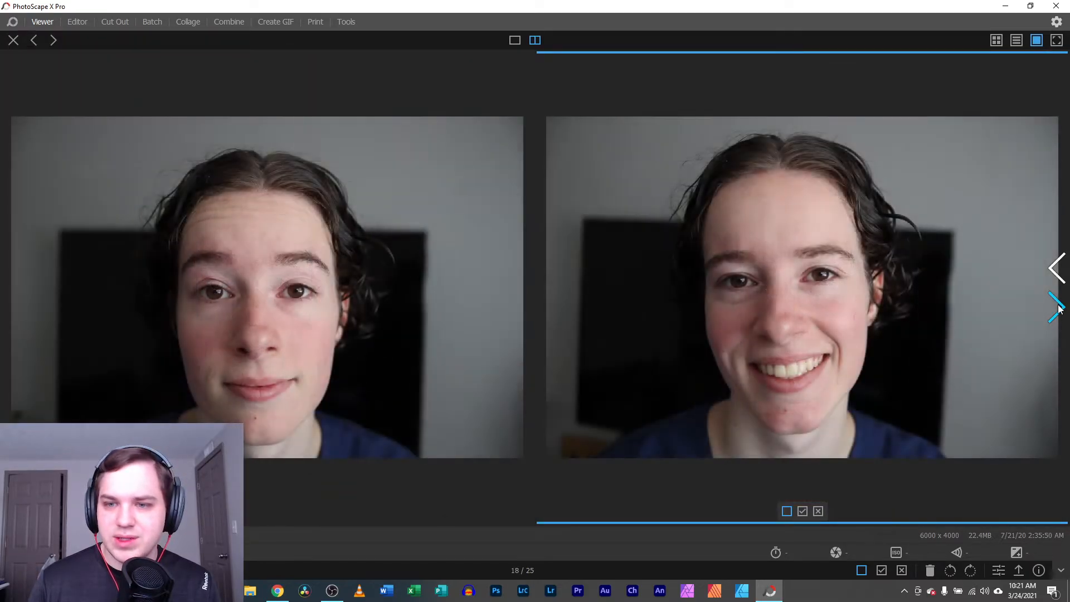
{"action": "scroll", "coordinate": [809, 291], "scroll_direction": "up", "scroll_amount": 5}
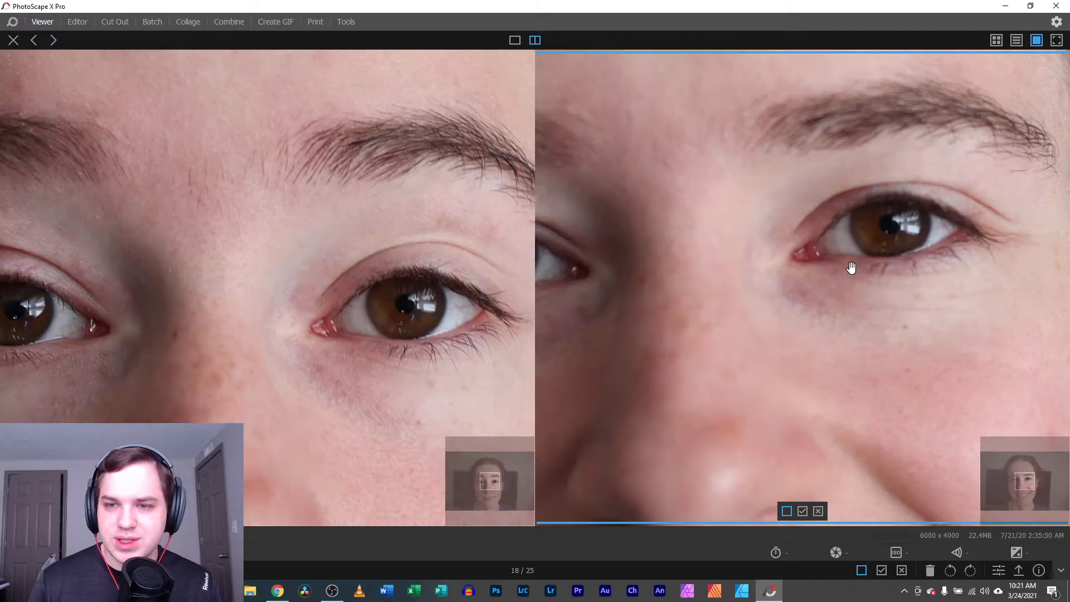
{"action": "scroll", "coordinate": [929, 260], "scroll_direction": "down", "scroll_amount": 5}
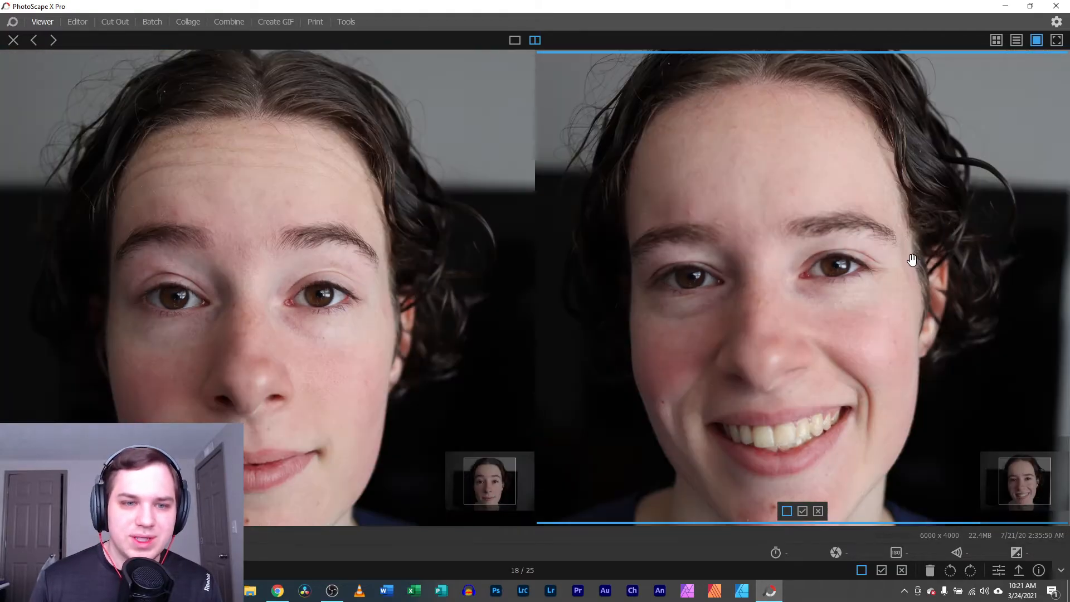
{"action": "scroll", "coordinate": [362, 300], "scroll_direction": "up", "scroll_amount": 4}
{"action": "scroll", "coordinate": [362, 299], "scroll_direction": "up", "scroll_amount": 2}
{"action": "left_click_drag", "start_coordinate": [444, 327], "coordinate": [197, 253]}
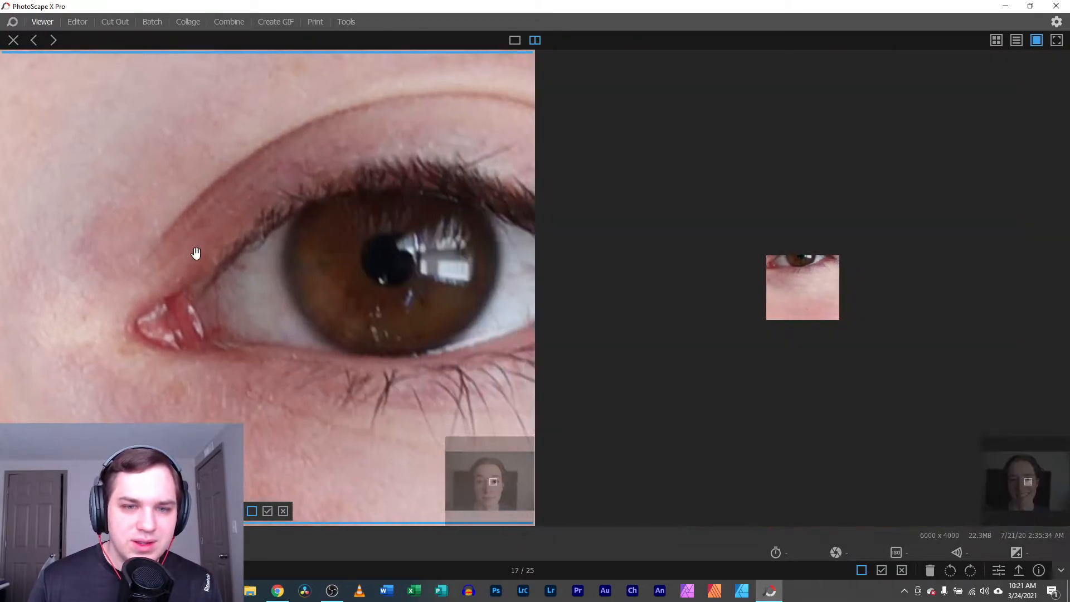
{"action": "scroll", "coordinate": [327, 408], "scroll_direction": "down", "scroll_amount": 5}
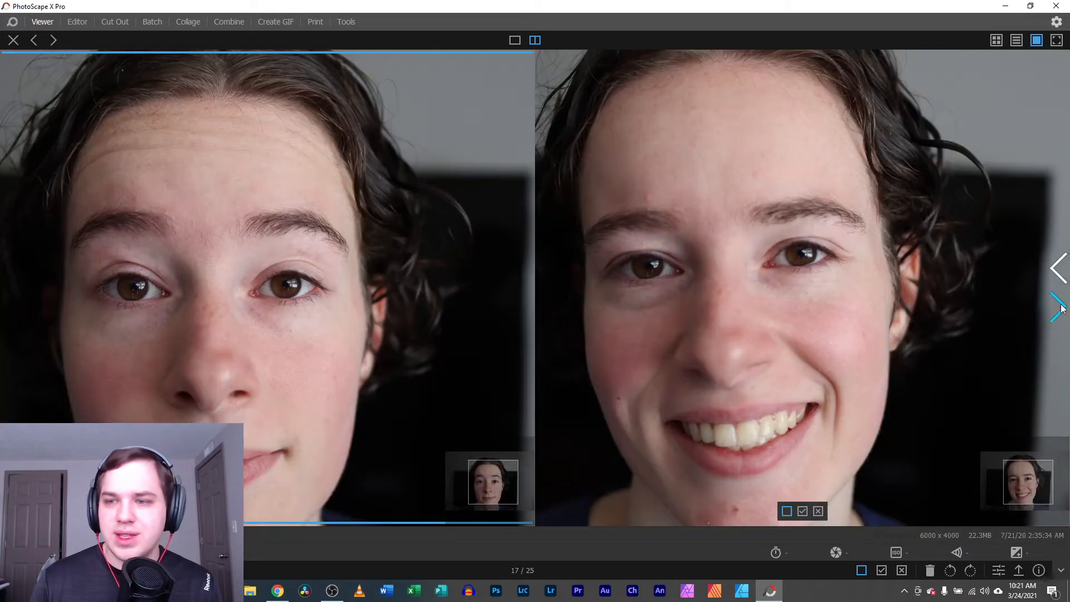
Advance the comparison to the eighteenth and nineteenth photos, examine the eye in each up close, and return both to full view
{"action": "left_click", "coordinate": [1057, 308]}
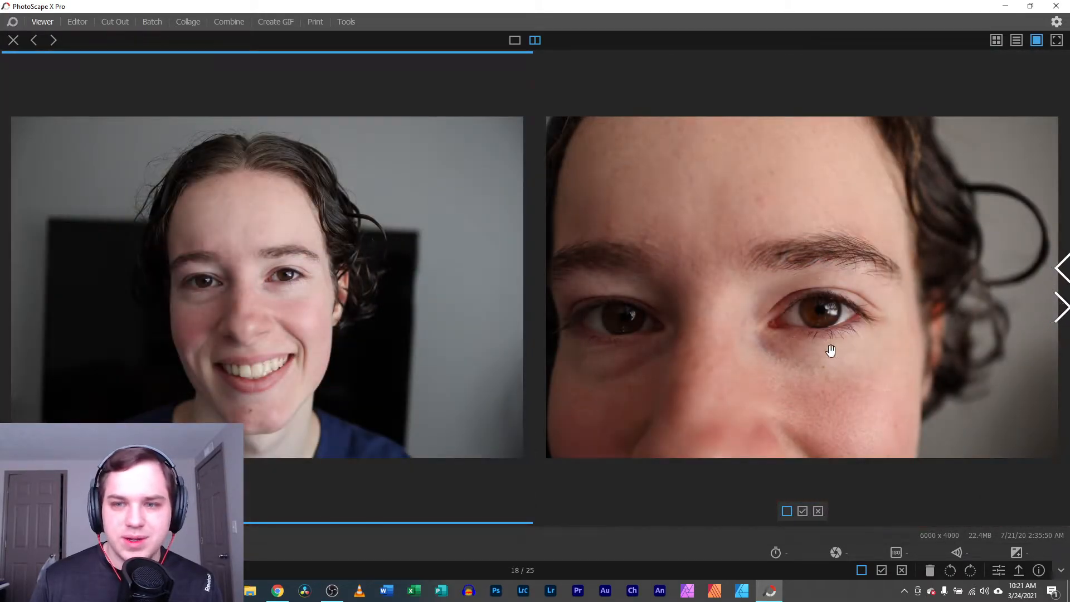
{"action": "scroll", "coordinate": [831, 350], "scroll_direction": "up", "scroll_amount": 6}
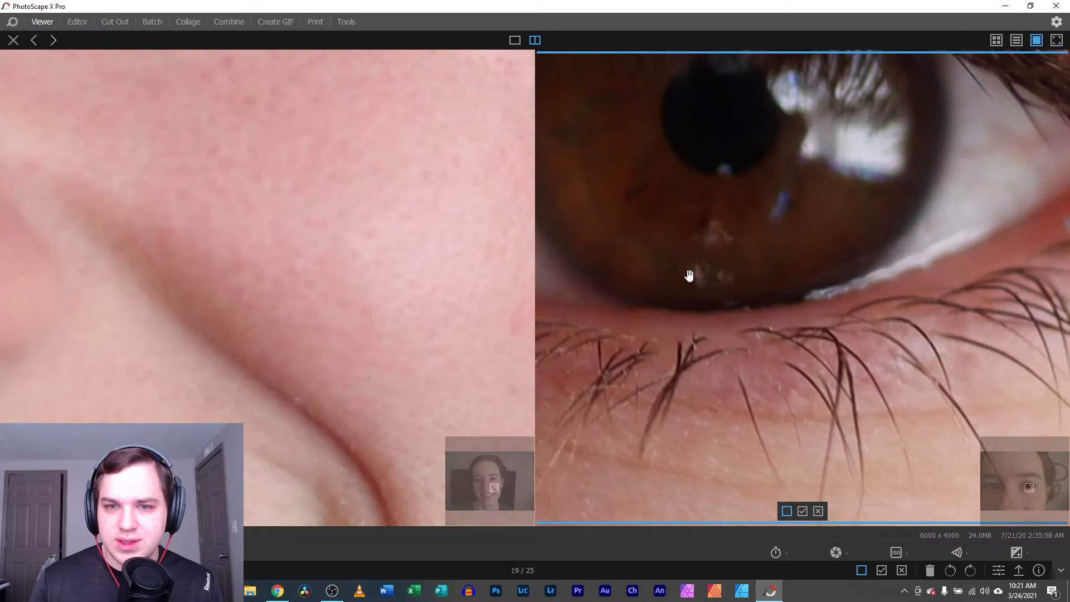
{"action": "left_click_drag", "start_coordinate": [689, 276], "coordinate": [761, 380]}
{"action": "left_click_drag", "start_coordinate": [267, 383], "coordinate": [616, 568]}
{"action": "left_click_drag", "start_coordinate": [425, 291], "coordinate": [148, 584]}
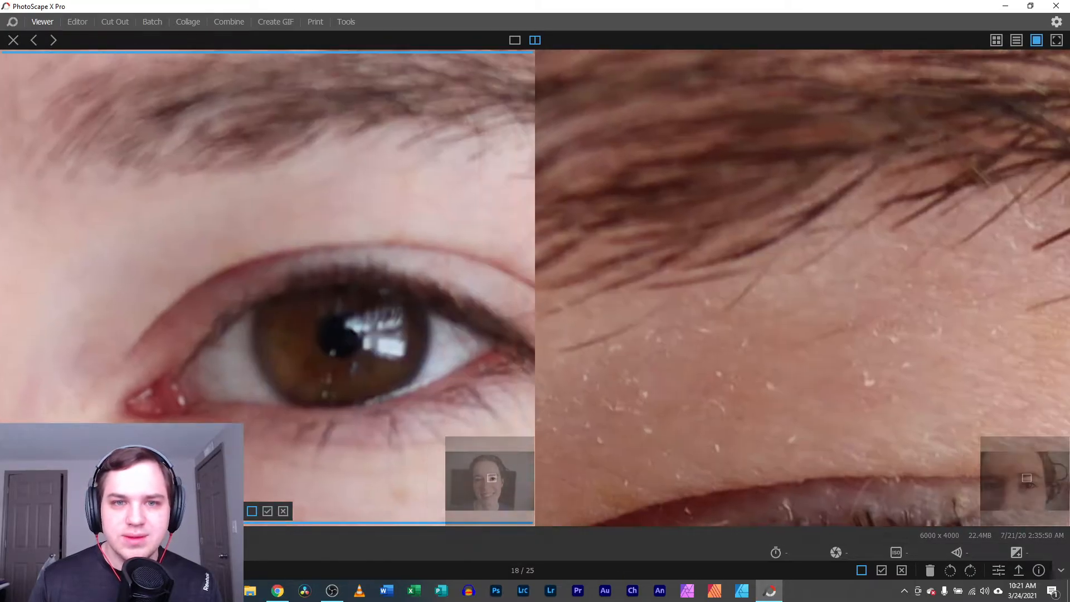
{"action": "scroll", "coordinate": [230, 335], "scroll_direction": "down", "scroll_amount": 8}
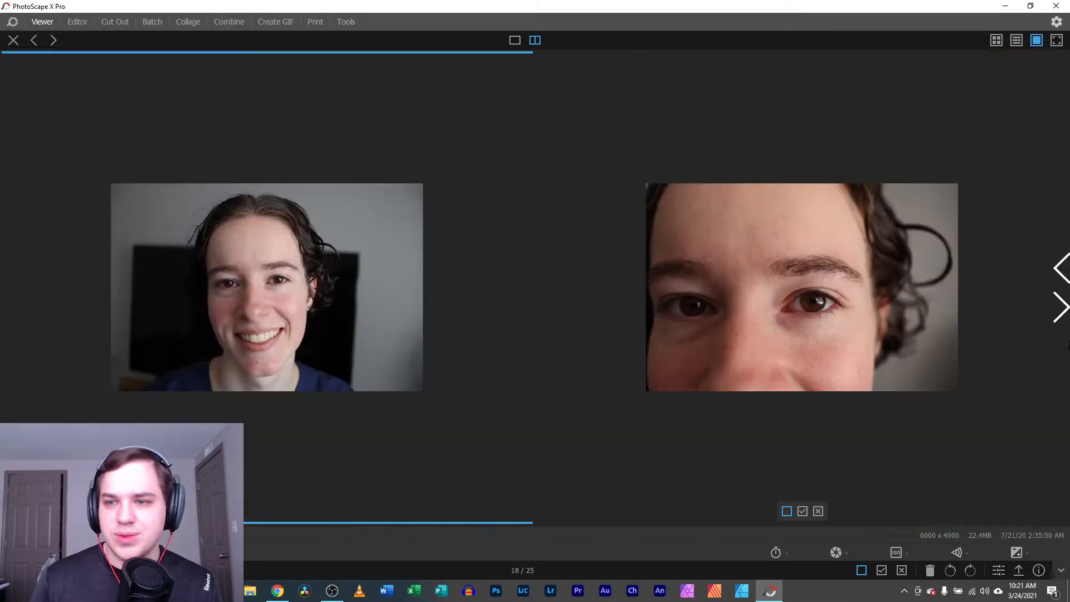
Advance the comparison to the nineteenth and twentieth photos and compare the sharpness of the iris and lashes
{"action": "left_click", "coordinate": [1068, 301]}
{"action": "scroll", "coordinate": [812, 318], "scroll_direction": "up", "scroll_amount": 4}
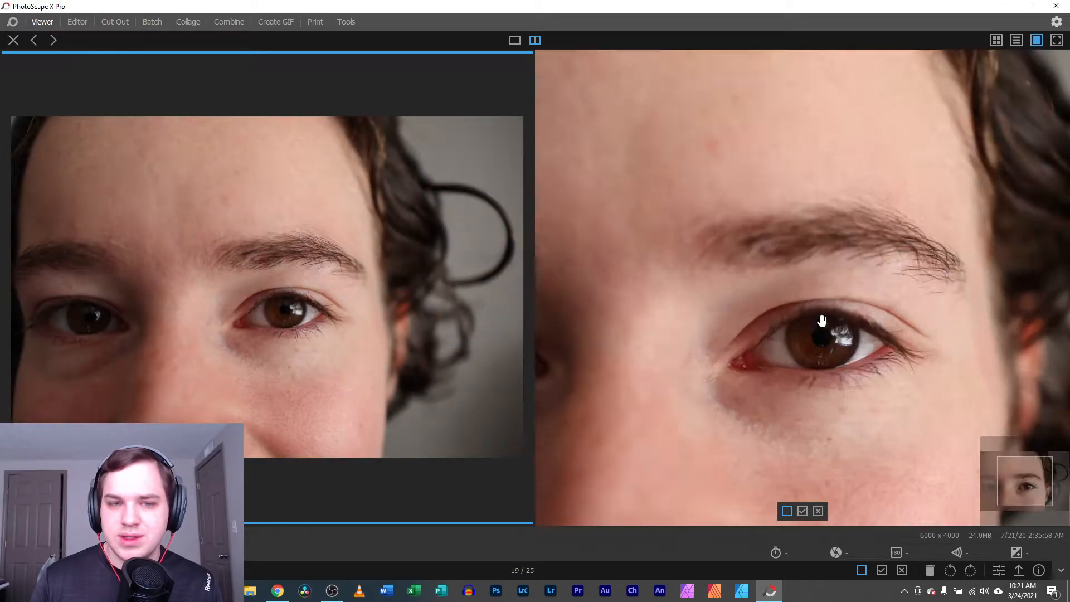
{"action": "key", "text": "Right"}
{"action": "scroll", "coordinate": [803, 301], "scroll_direction": "up", "scroll_amount": 5}
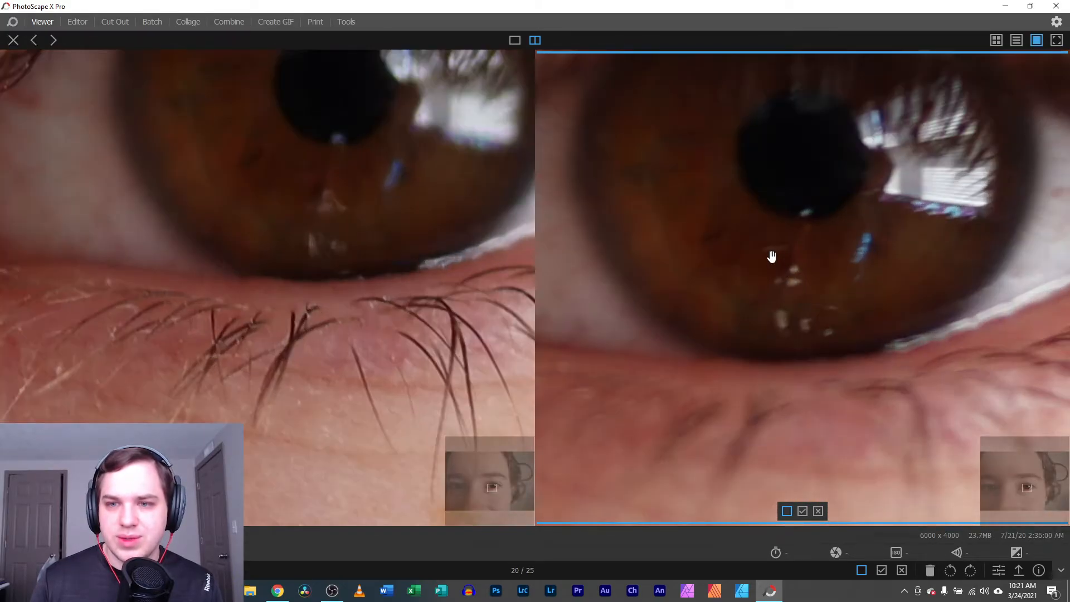
{"action": "scroll", "coordinate": [768, 272], "scroll_direction": "down", "scroll_amount": 4}
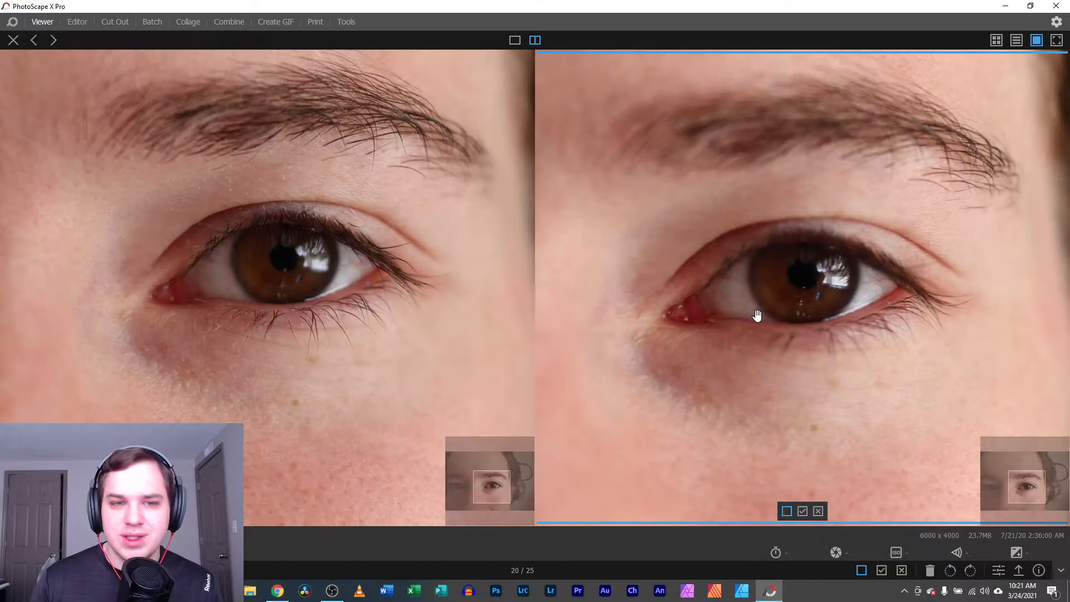
{"action": "scroll", "coordinate": [749, 320], "scroll_direction": "down", "scroll_amount": 3}
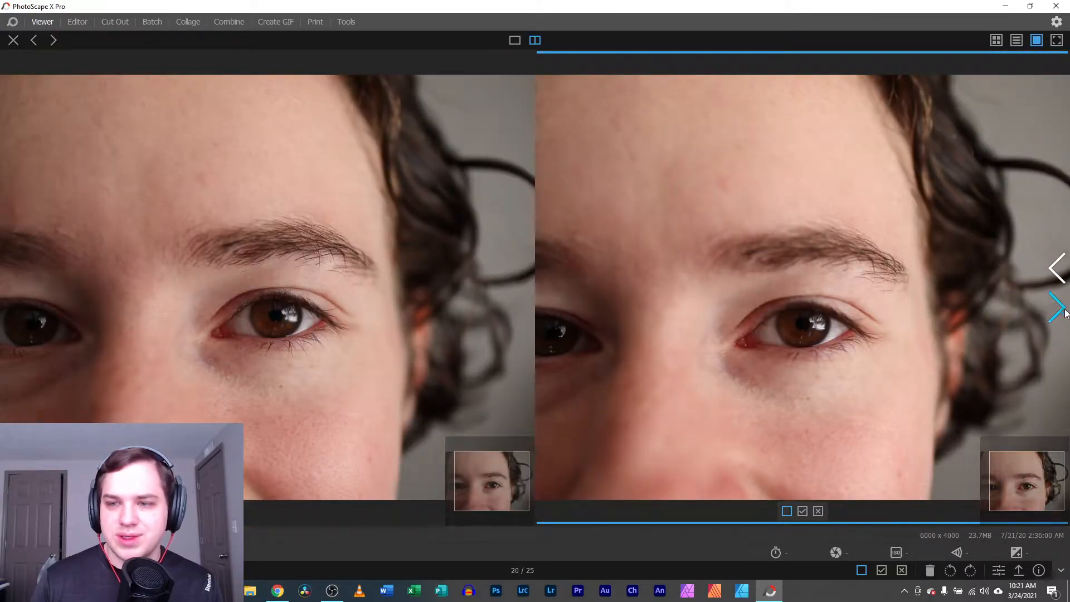
Advance the comparison to the twentieth and twenty-first photos, examine the eye up close, and mark the twenty-first with a check
{"action": "left_click", "coordinate": [1067, 312]}
{"action": "scroll", "coordinate": [861, 366], "scroll_direction": "up", "scroll_amount": 5}
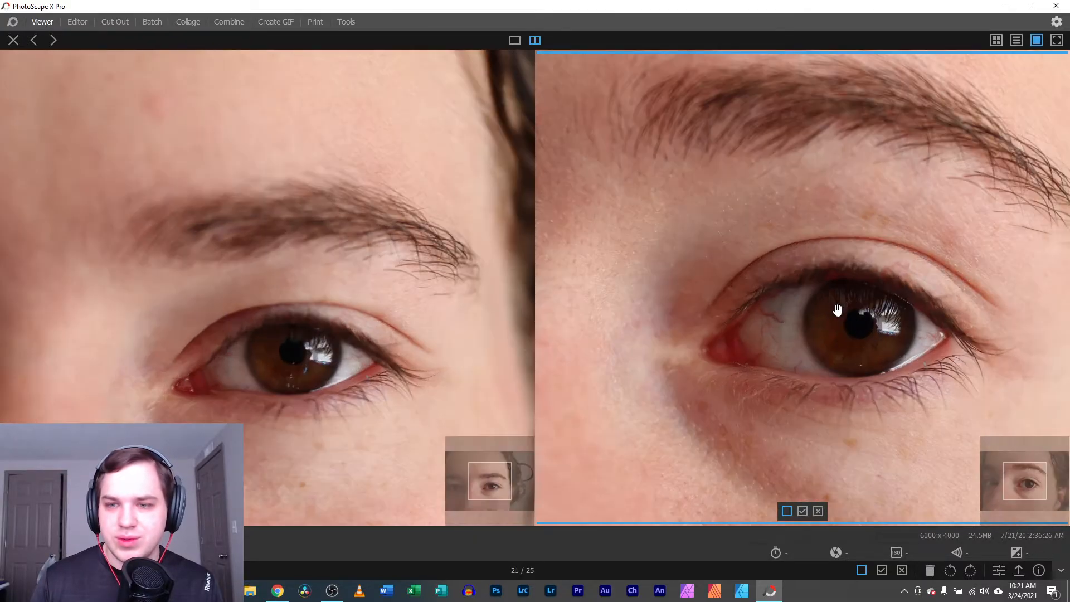
{"action": "scroll", "coordinate": [807, 310], "scroll_direction": "up", "scroll_amount": 4}
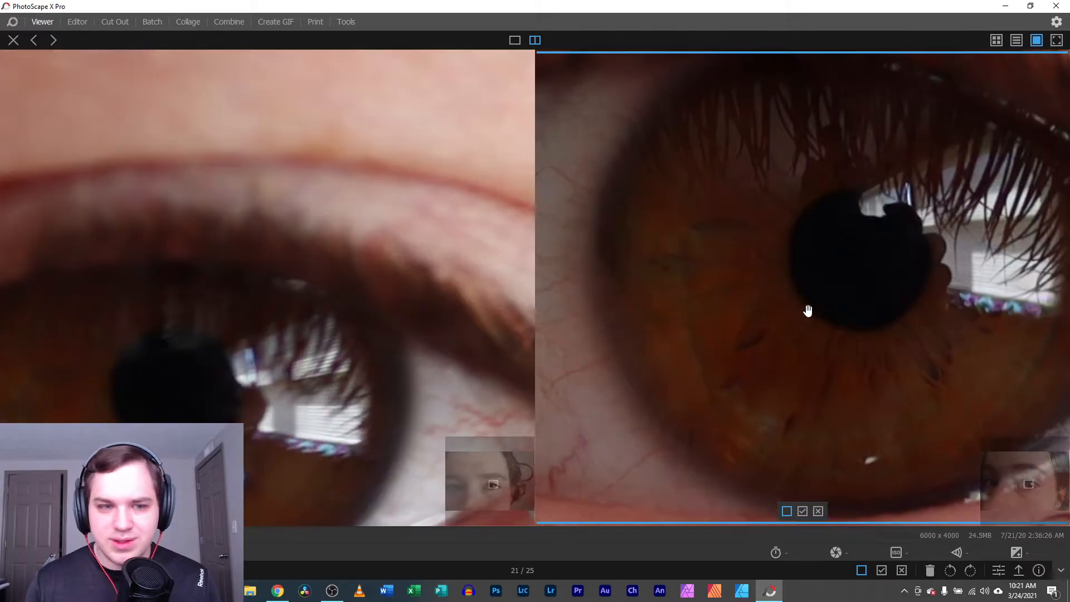
{"action": "scroll", "coordinate": [808, 310], "scroll_direction": "down", "scroll_amount": 3}
{"action": "scroll", "coordinate": [808, 406], "scroll_direction": "down", "scroll_amount": 6}
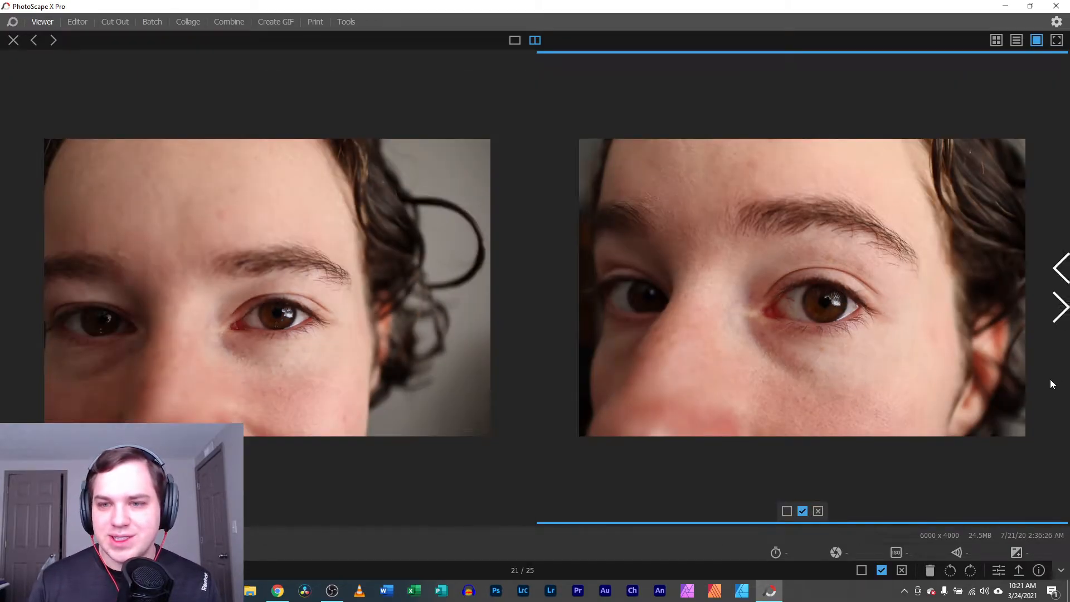
{"action": "left_click", "coordinate": [773, 307]}
{"action": "scroll", "coordinate": [786, 329], "scroll_direction": "up", "scroll_amount": 5}
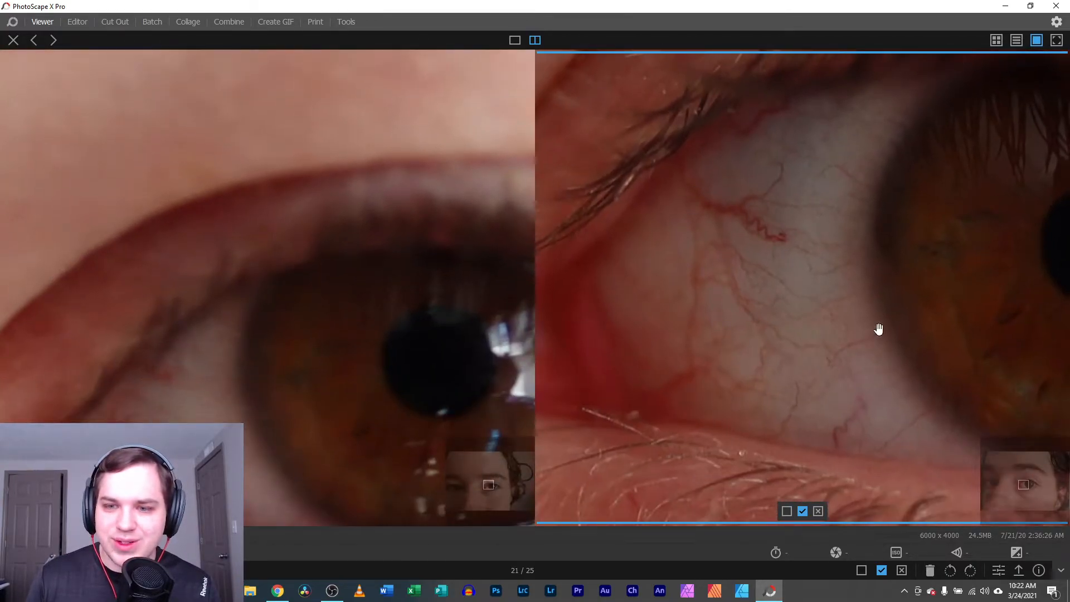
{"action": "scroll", "coordinate": [875, 335], "scroll_direction": "down", "scroll_amount": 7}
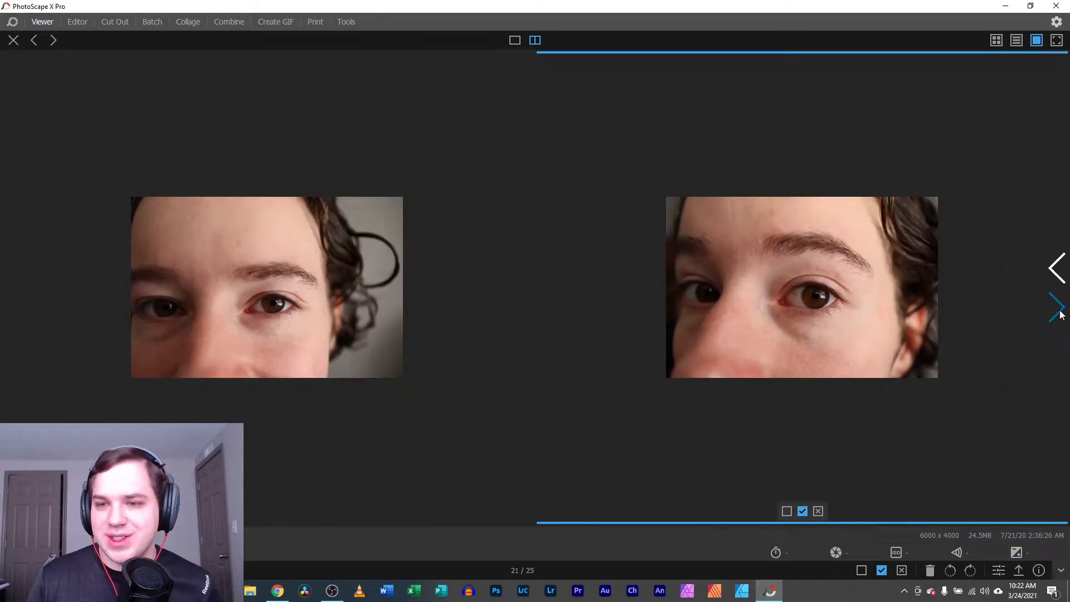
Advance the comparison to the twenty-first and twenty-second photos, examine the iris in both, and mark the twenty-second with a check
{"action": "left_click", "coordinate": [1060, 315]}
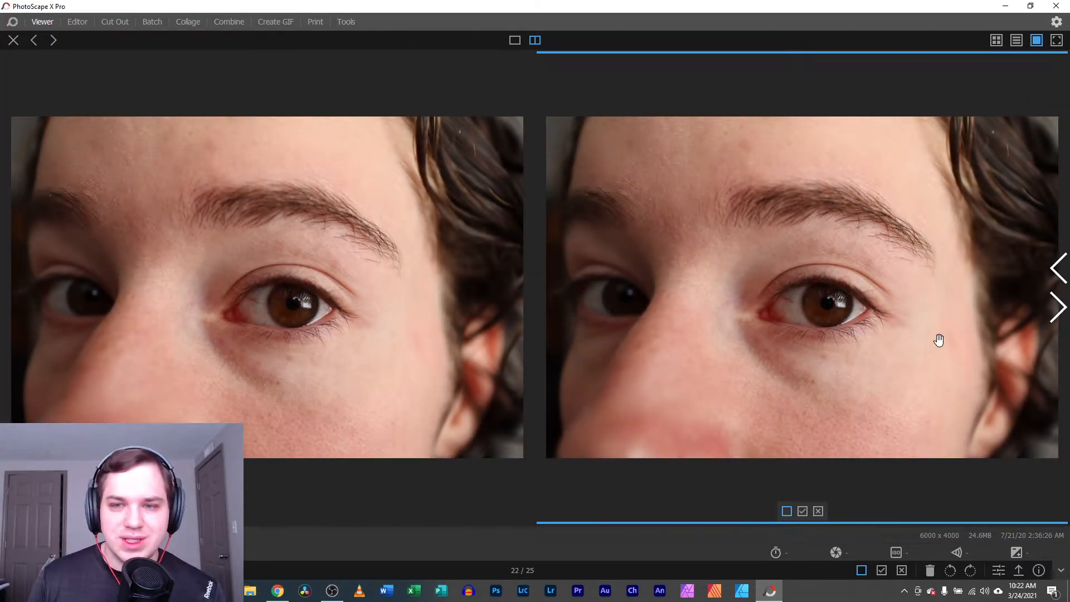
{"action": "scroll", "coordinate": [821, 311], "scroll_direction": "up", "scroll_amount": 5}
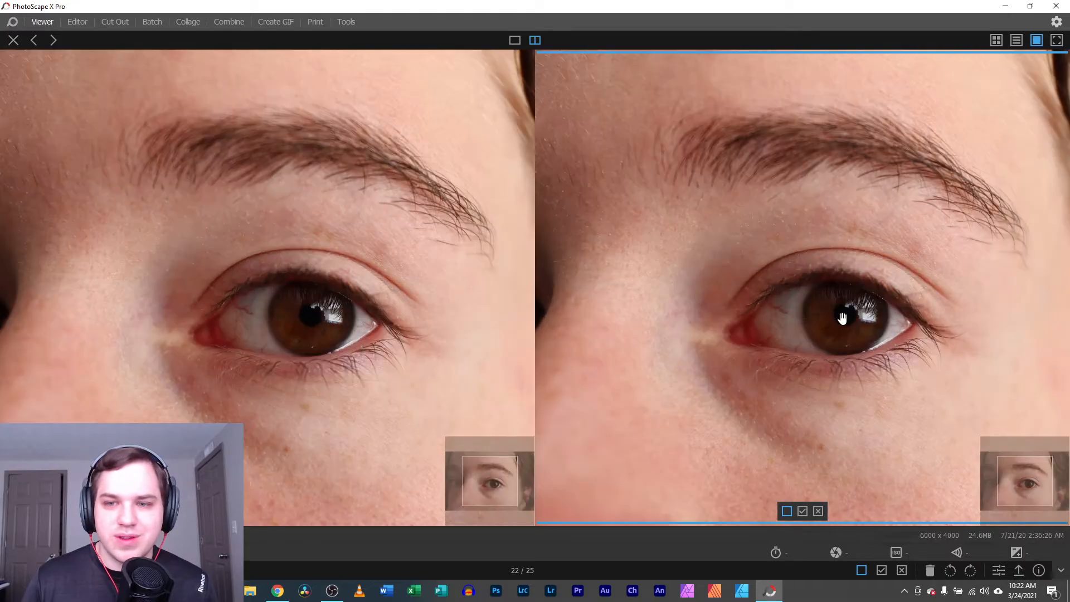
{"action": "scroll", "coordinate": [842, 322], "scroll_direction": "up", "scroll_amount": 4}
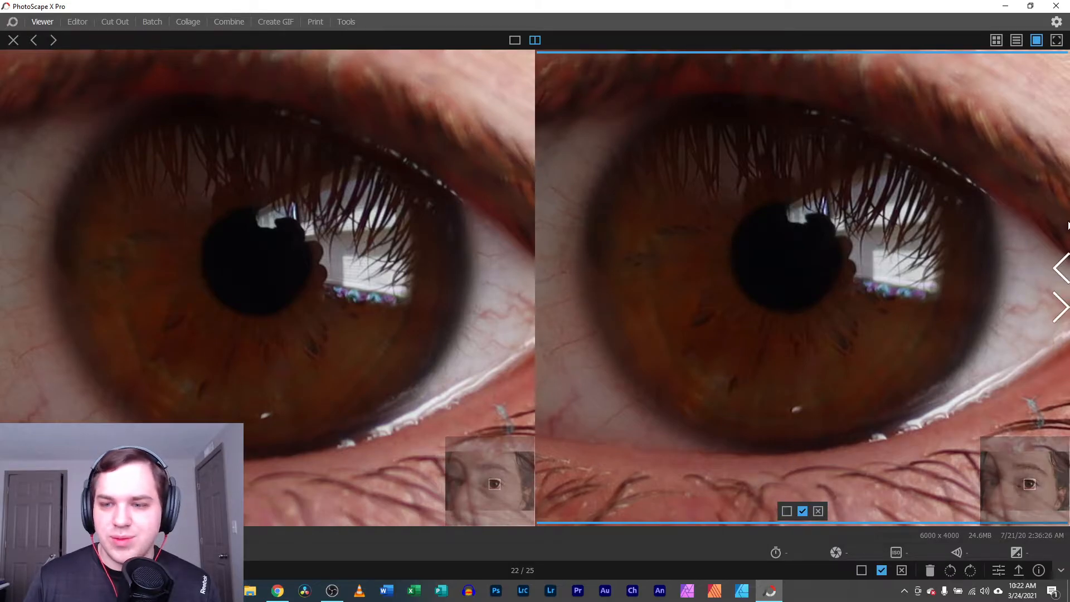
Advance the comparison past the closed-eye photo to the twenty-fourth photo and the video
{"action": "left_click", "coordinate": [1059, 314]}
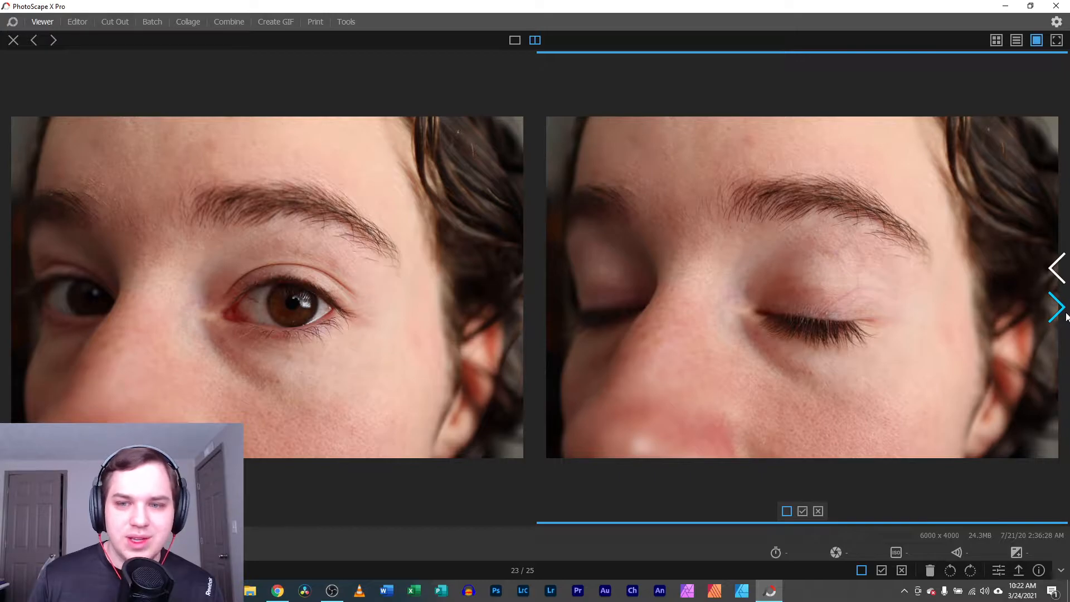
{"action": "left_click", "coordinate": [1065, 315]}
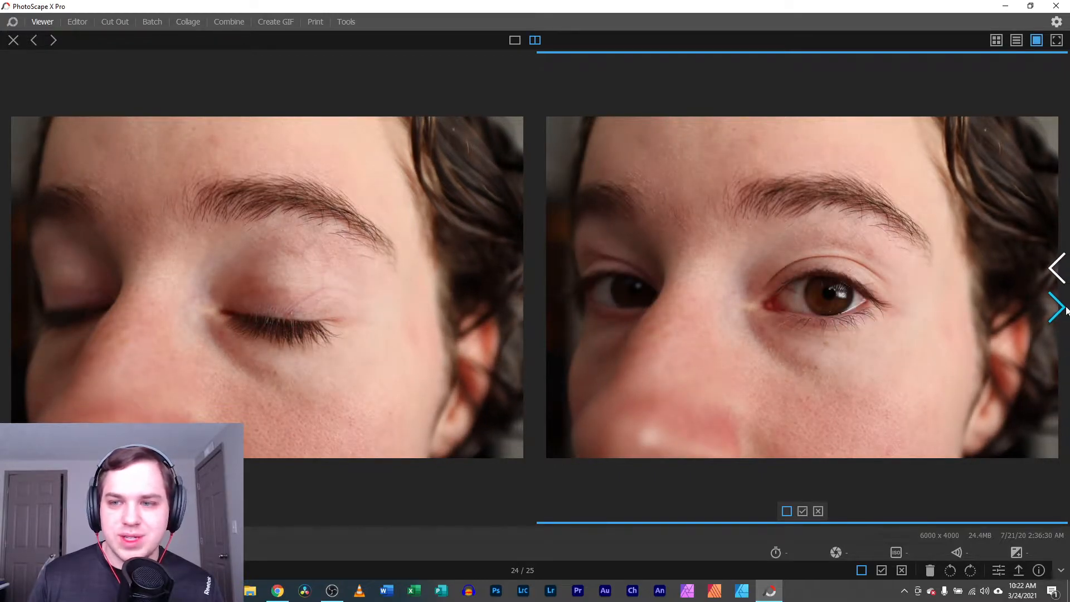
{"action": "left_click", "coordinate": [1066, 310]}
Examine the eye in the twenty-fourth photo up close and mark that photo with a check
{"action": "left_click", "coordinate": [346, 308]}
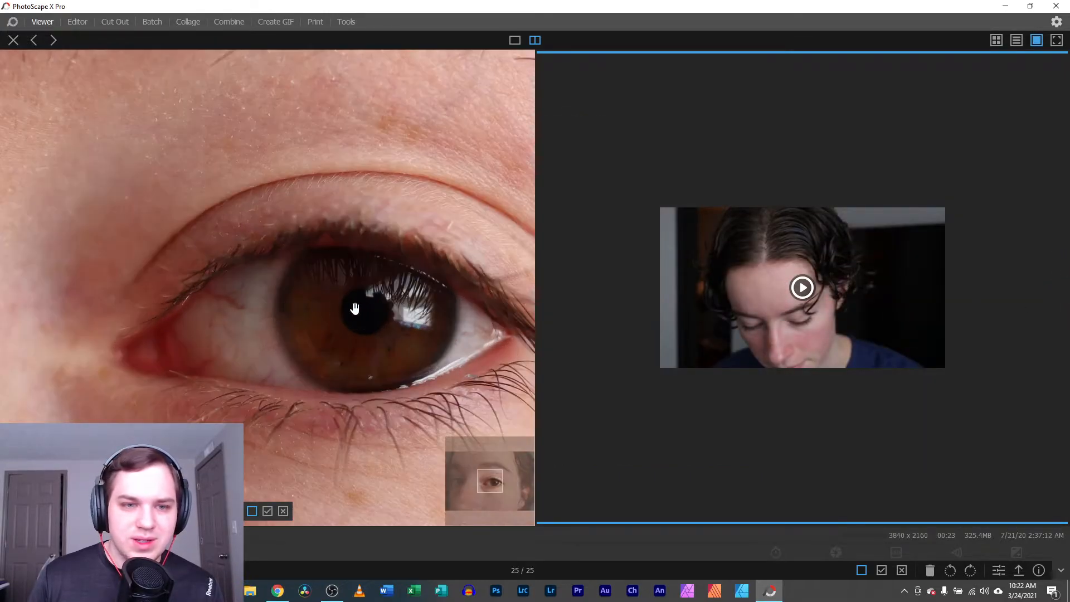
{"action": "left_click_drag", "start_coordinate": [403, 351], "coordinate": [172, 226]}
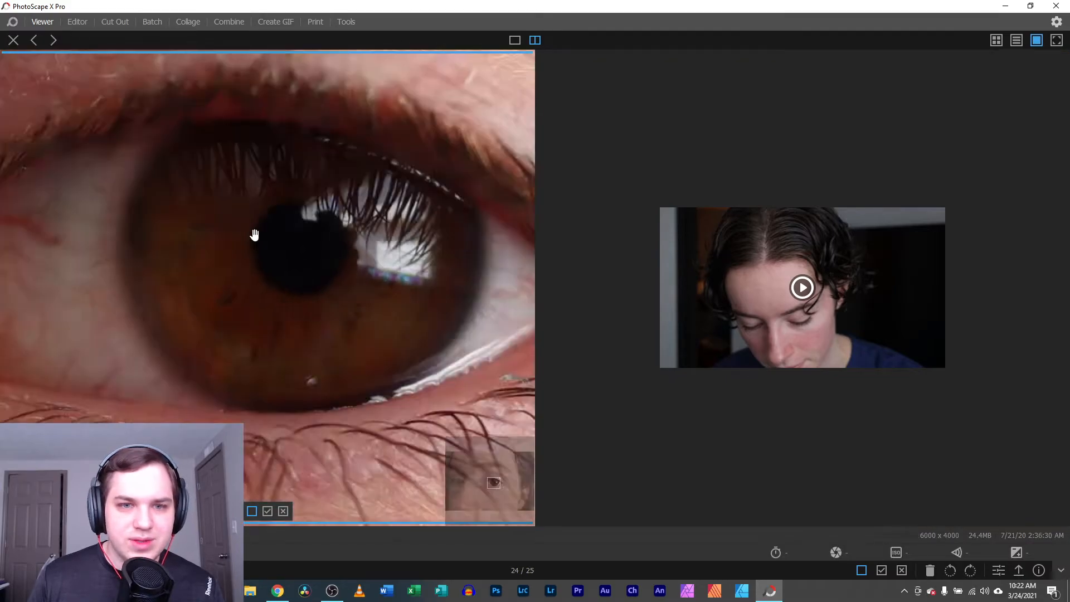
{"action": "scroll", "coordinate": [254, 235], "scroll_direction": "down", "scroll_amount": 5}
{"action": "scroll", "coordinate": [305, 241], "scroll_direction": "up", "scroll_amount": 6}
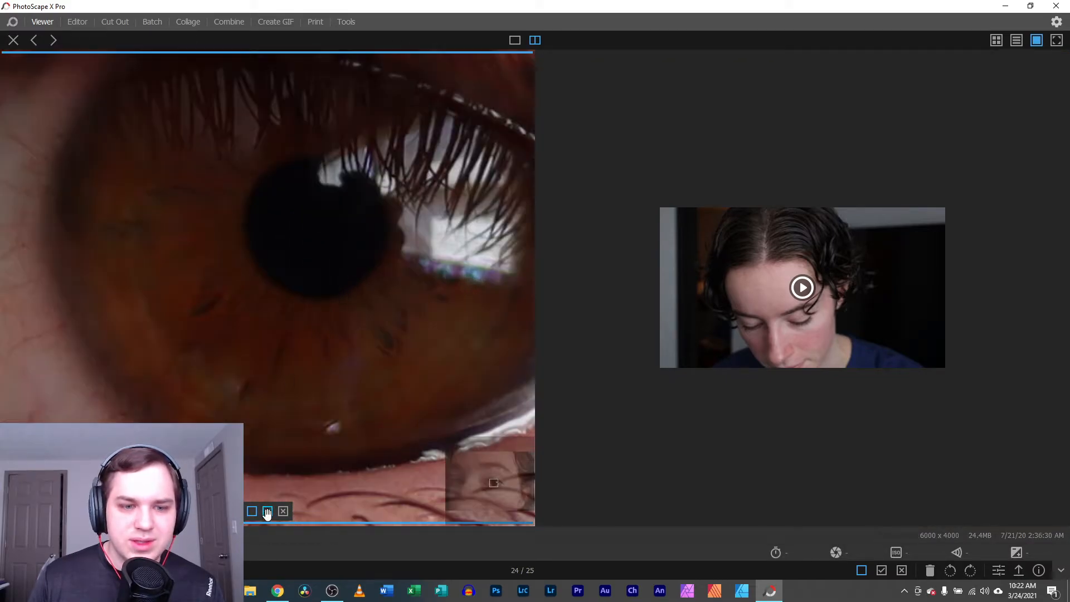
{"action": "left_click", "coordinate": [267, 512]}
{"action": "scroll", "coordinate": [852, 344], "scroll_direction": "down", "scroll_amount": 3}
Leave the side-by-side comparison and filter the Eyes folder thumbnails to show only Flagged photos
{"action": "key", "text": "Right"}
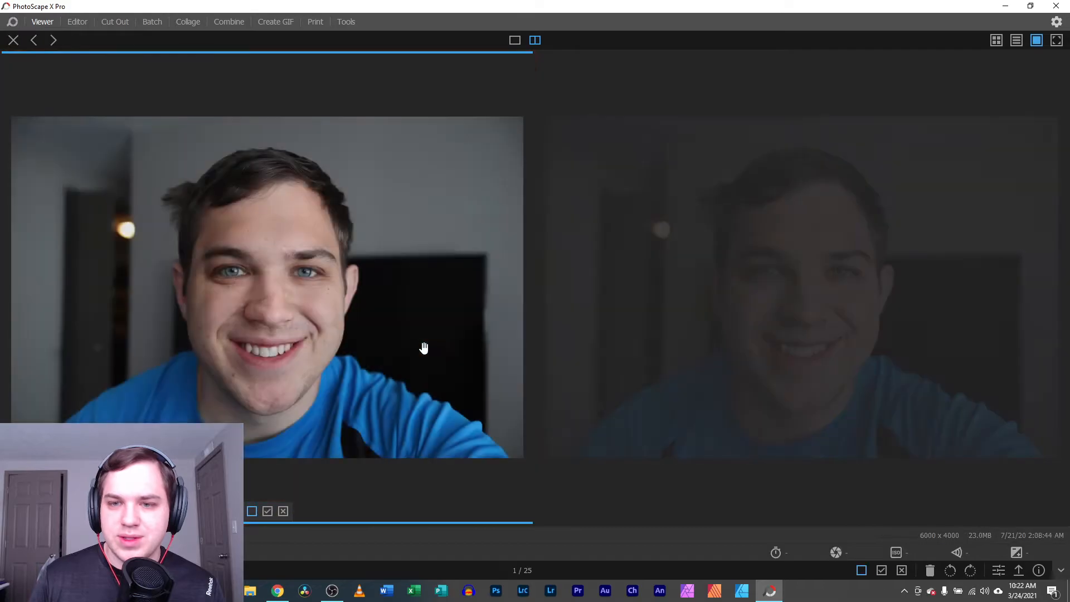
{"action": "left_click", "coordinate": [13, 40]}
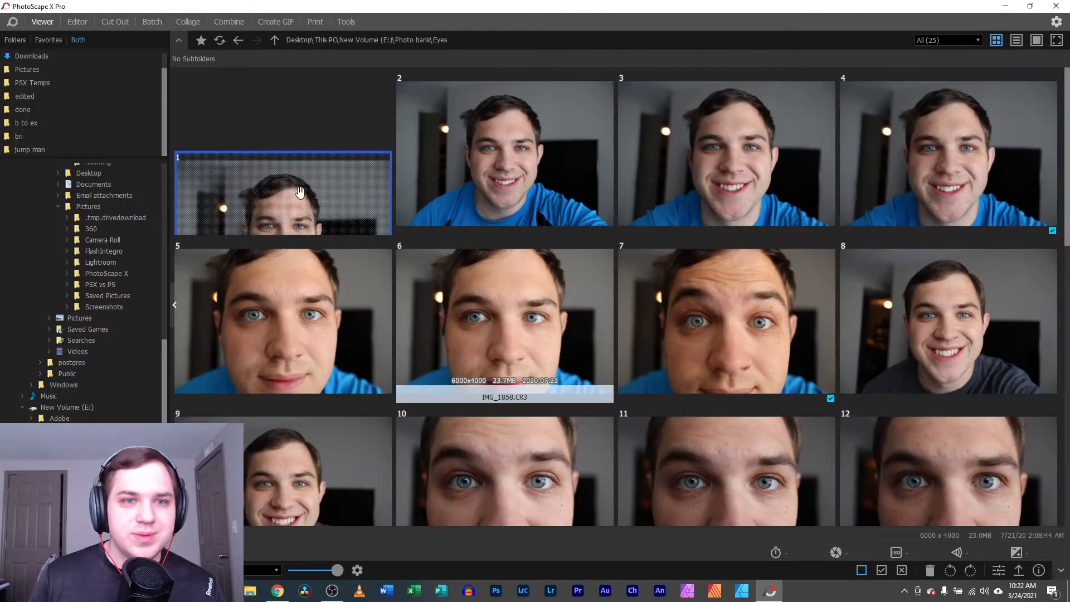
{"action": "scroll", "coordinate": [424, 251], "scroll_direction": "down", "scroll_amount": 5}
{"action": "scroll", "coordinate": [483, 363], "scroll_direction": "up", "scroll_amount": 3}
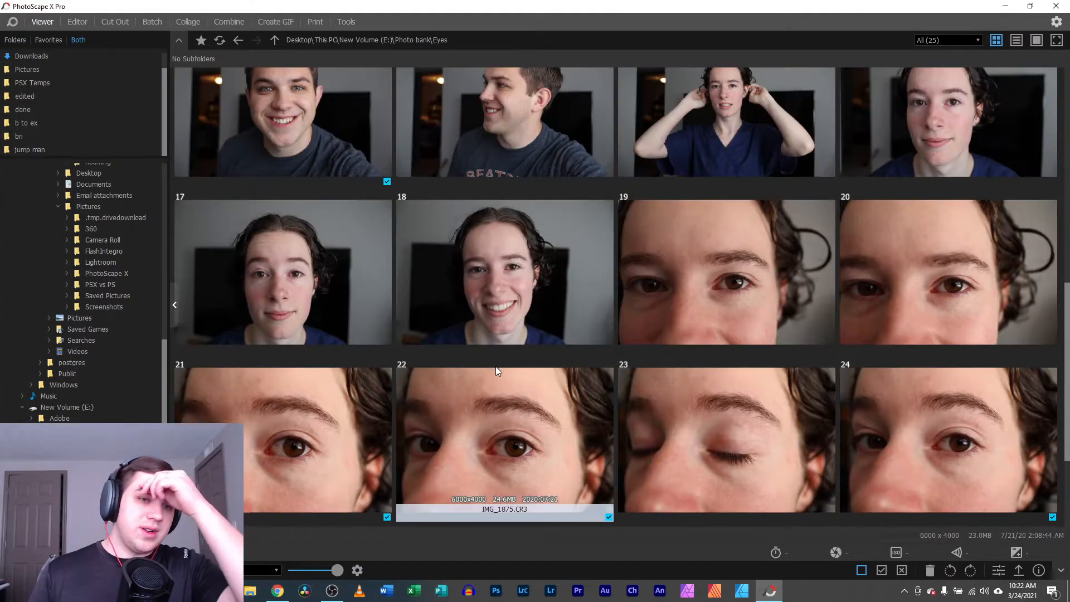
{"action": "left_click", "coordinate": [965, 41]}
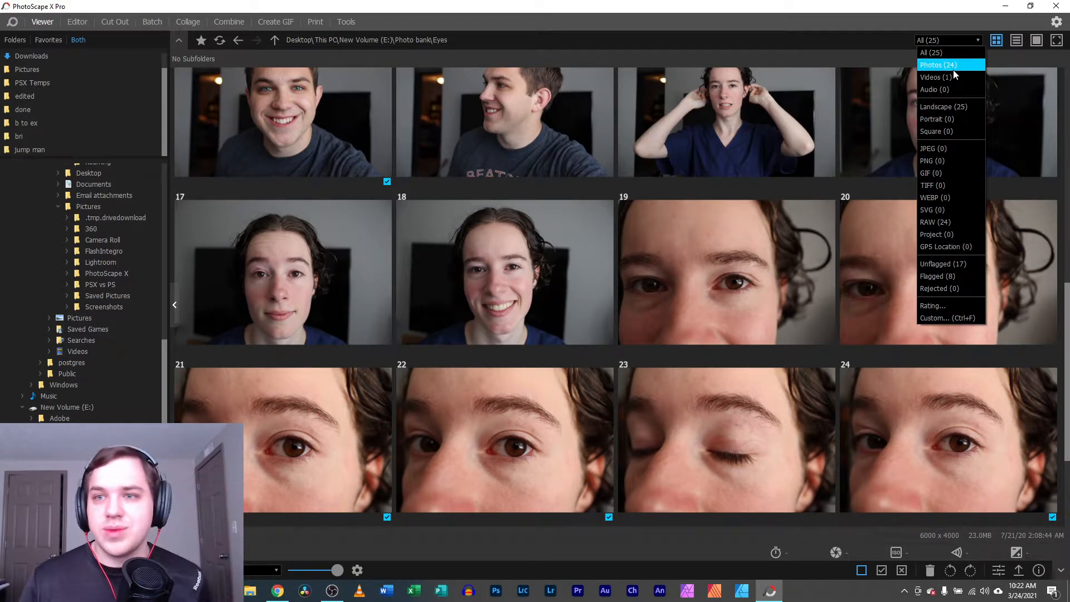
{"action": "left_click", "coordinate": [936, 275]}
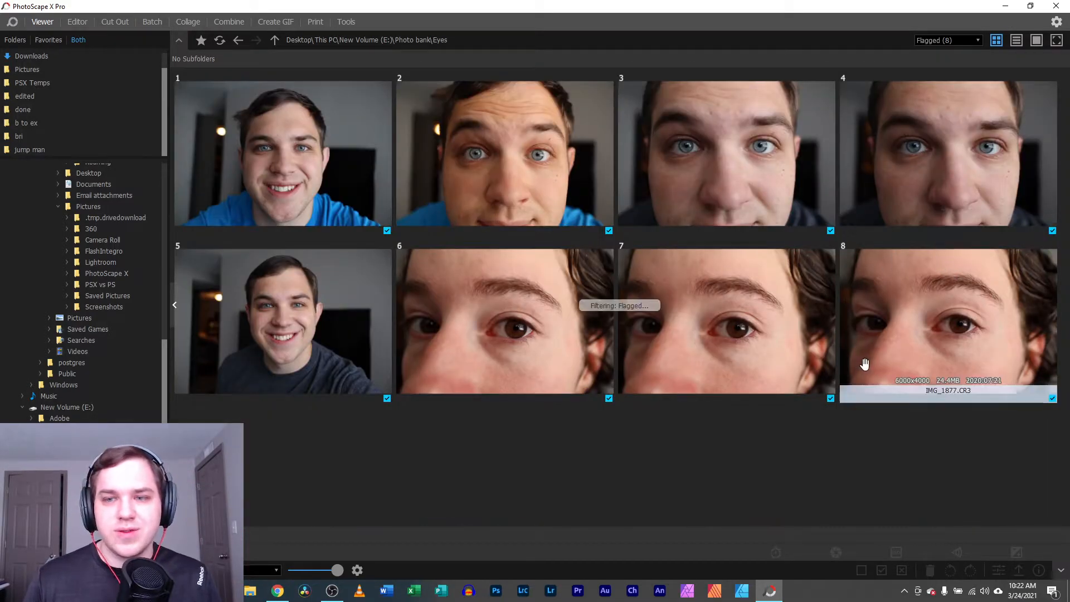
Open the flagged photos side by side at the seventh and eighth and examine the same eye in both up close
{"action": "double_click", "coordinate": [898, 334]}
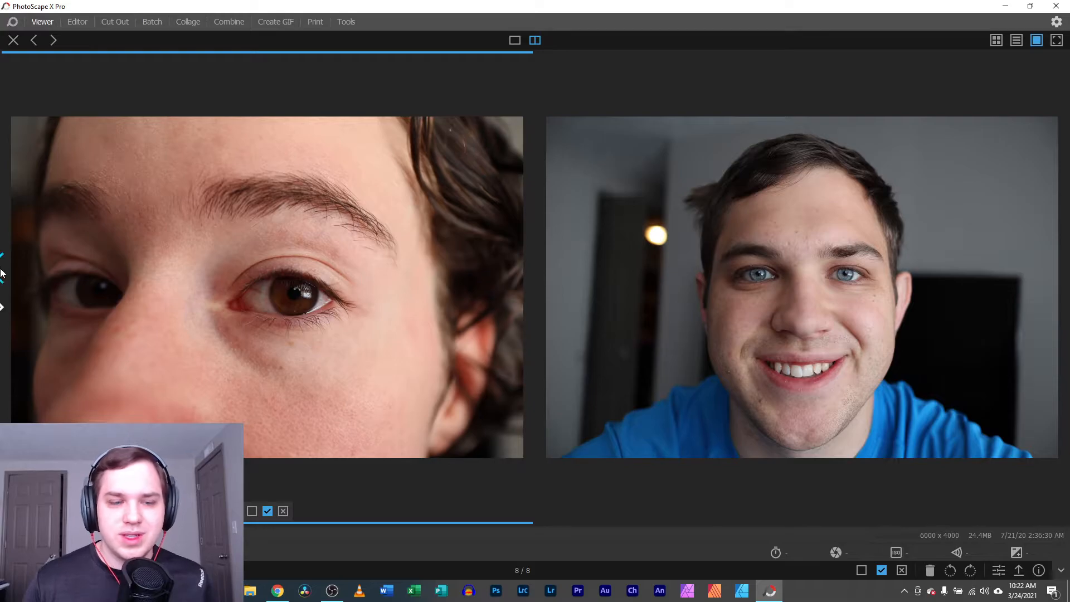
{"action": "left_click", "coordinate": [3, 270]}
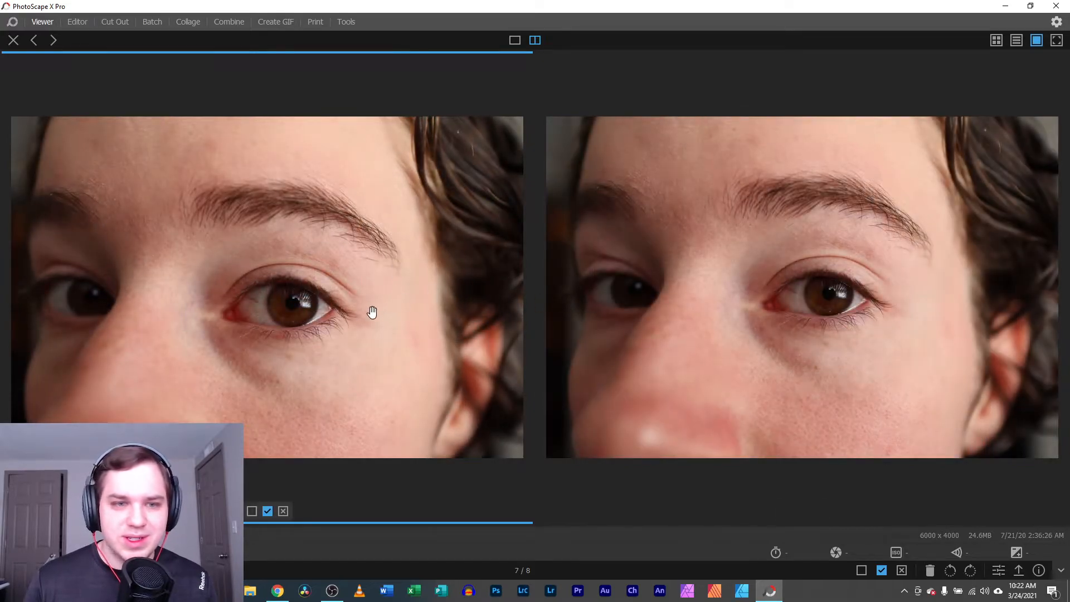
{"action": "scroll", "coordinate": [374, 311], "scroll_direction": "up", "scroll_amount": 5}
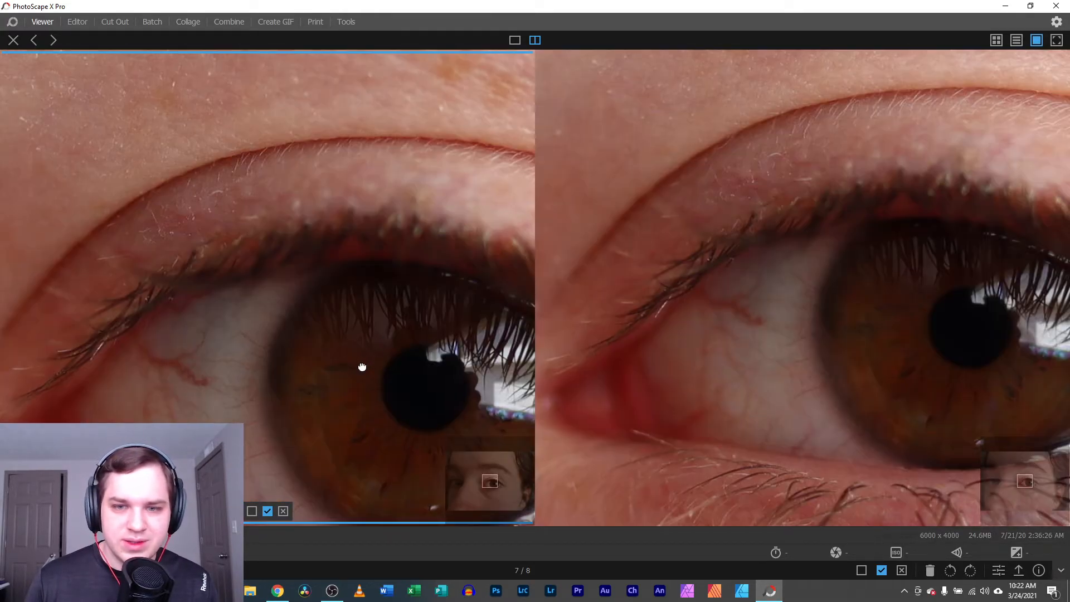
{"action": "left_click_drag", "start_coordinate": [362, 367], "coordinate": [302, 310]}
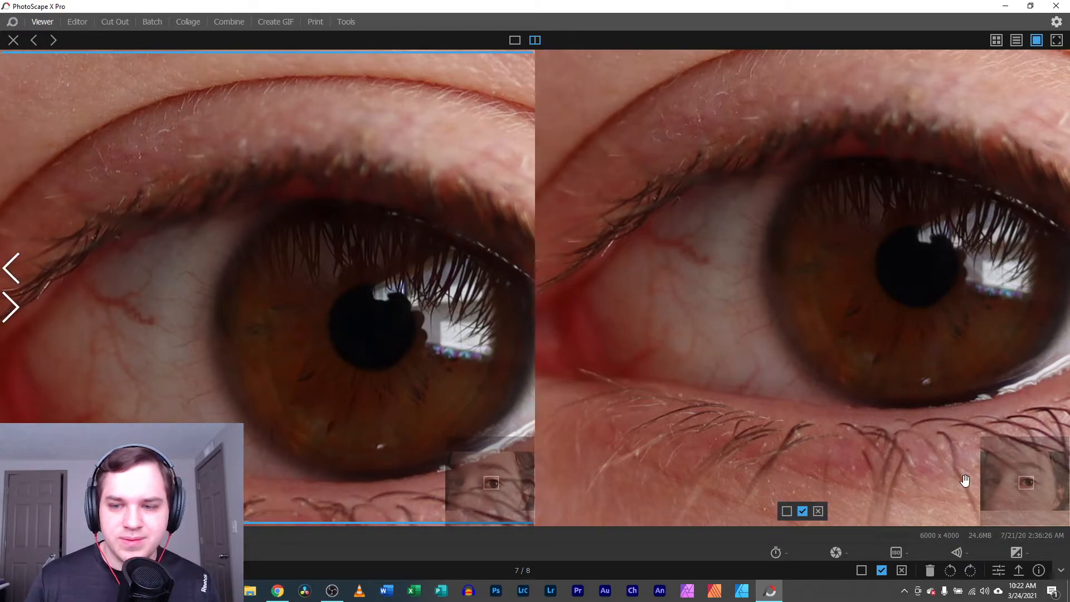
Mark the eighth flagged photo as rejected and bring the last two remaining brown-eye close-ups side by side
{"action": "left_click", "coordinate": [819, 511]}
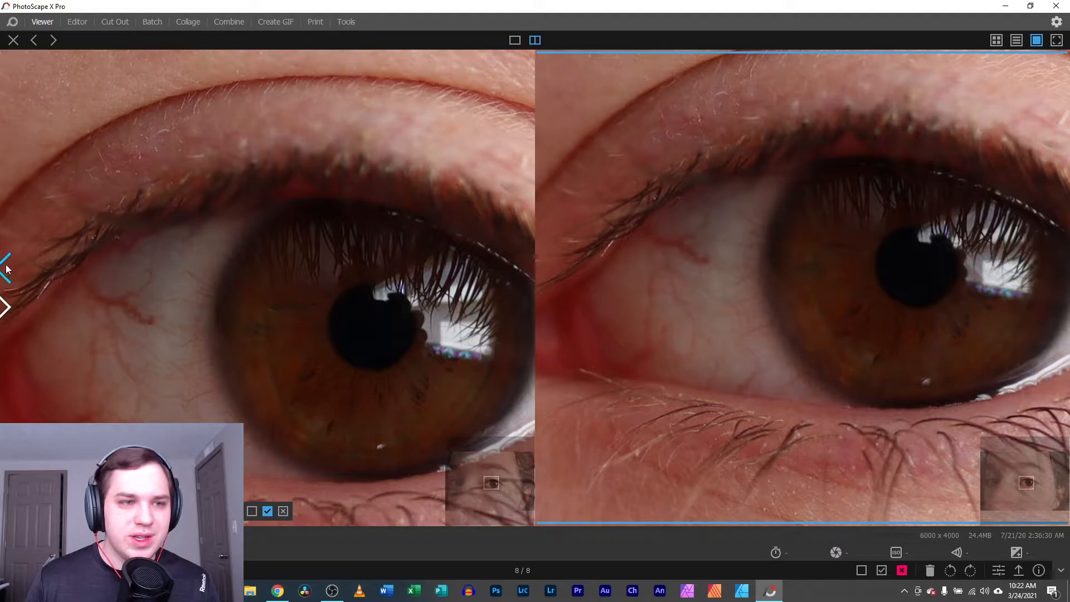
{"action": "left_click", "coordinate": [6, 267]}
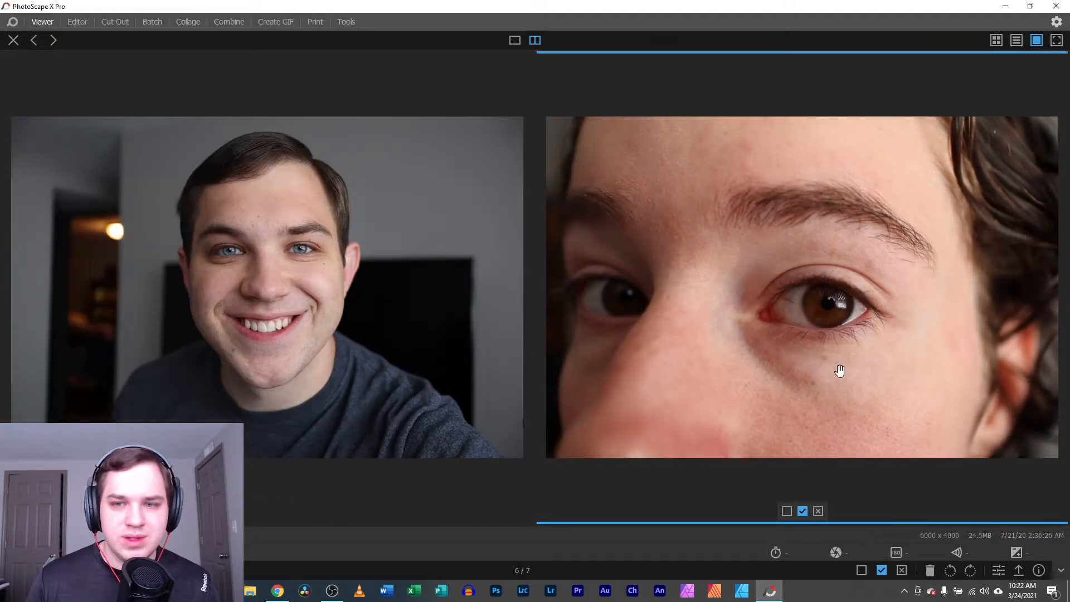
{"action": "left_click", "coordinate": [1059, 306]}
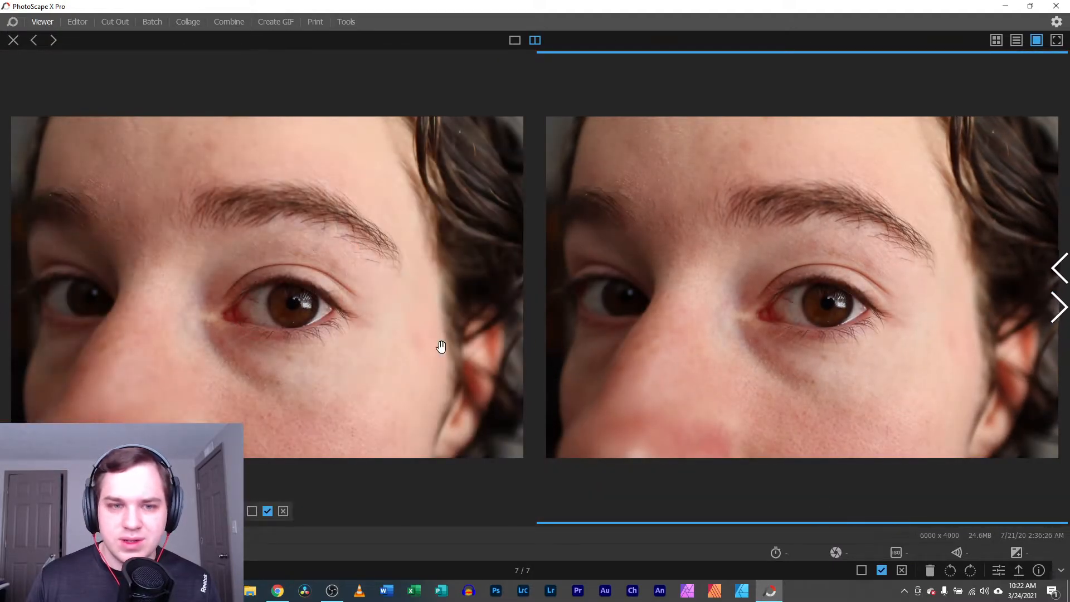
Step back and forth through the last flagged photos in the comparison, looking at the brown-eye close-ups and the dark-shirt portrait
{"action": "left_click", "coordinate": [282, 349]}
{"action": "scroll", "coordinate": [281, 349], "scroll_direction": "up", "scroll_amount": 8}
{"action": "key", "text": "Left"}
{"action": "key", "text": "Left"}
{"action": "key", "text": "Left"}
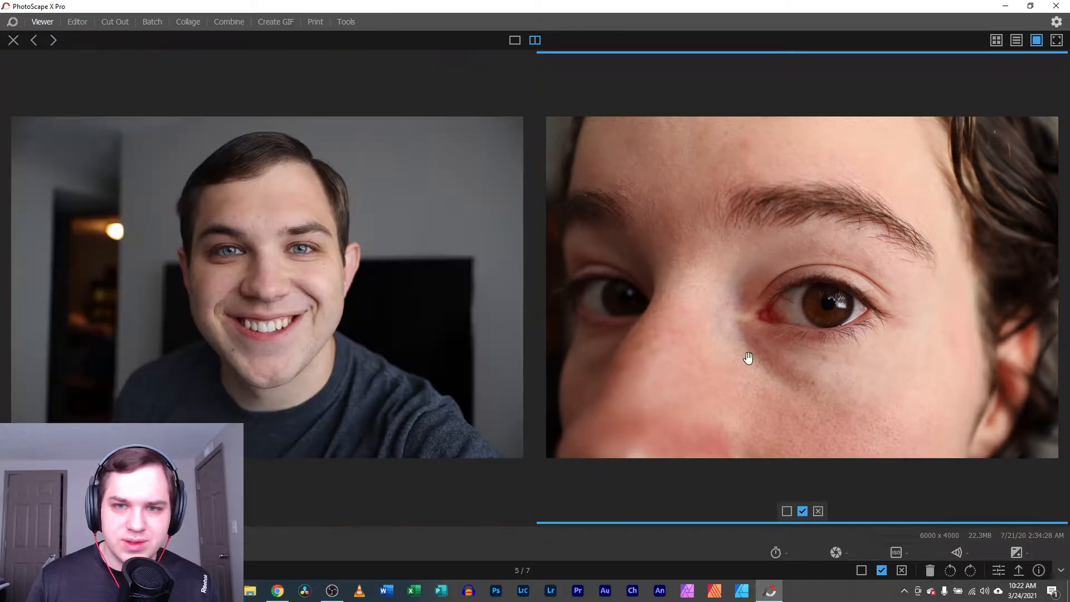
{"action": "key", "text": "Right"}
{"action": "key", "text": "Right"}
{"action": "key", "text": "Right"}
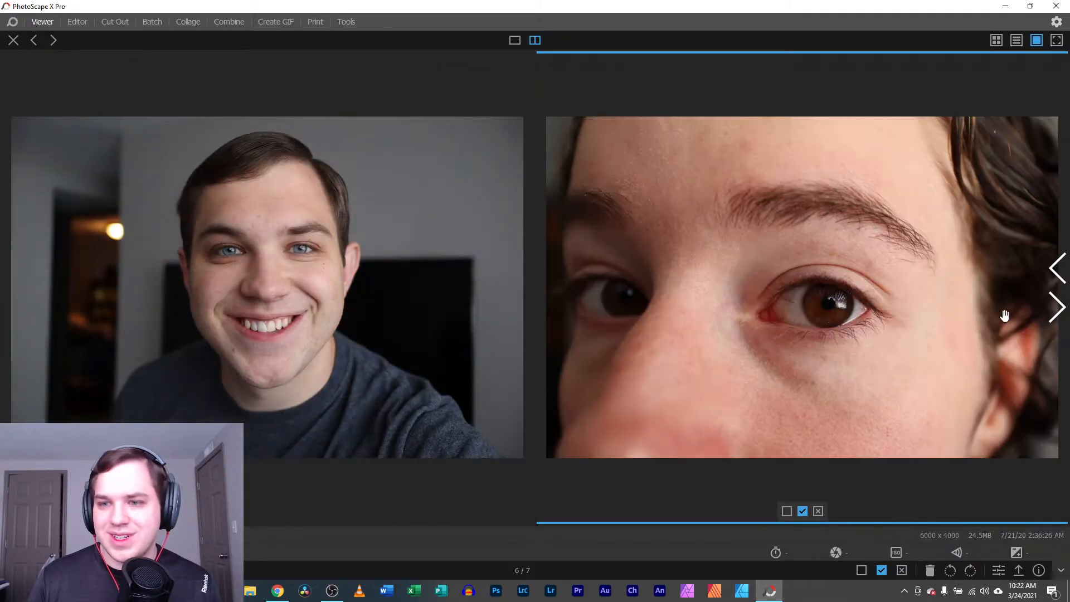
Examine the brown iris in the sixth and seventh photos up close and mark the seventh as rejected
{"action": "scroll", "coordinate": [801, 357], "scroll_direction": "up", "scroll_amount": 10}
{"action": "left_click_drag", "start_coordinate": [822, 363], "coordinate": [705, 249]}
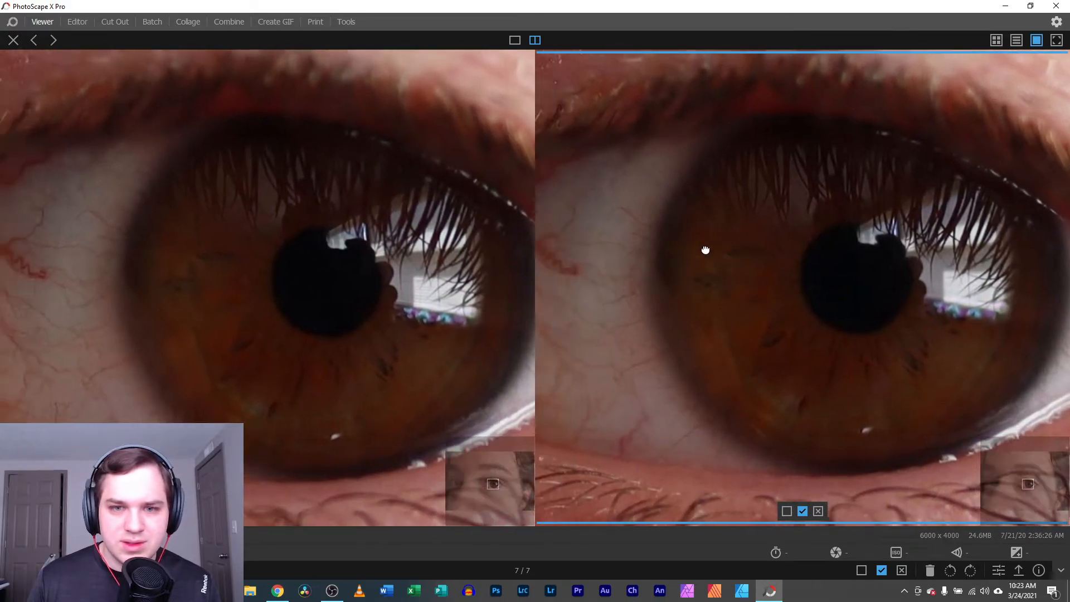
{"action": "left_click", "coordinate": [213, 303]}
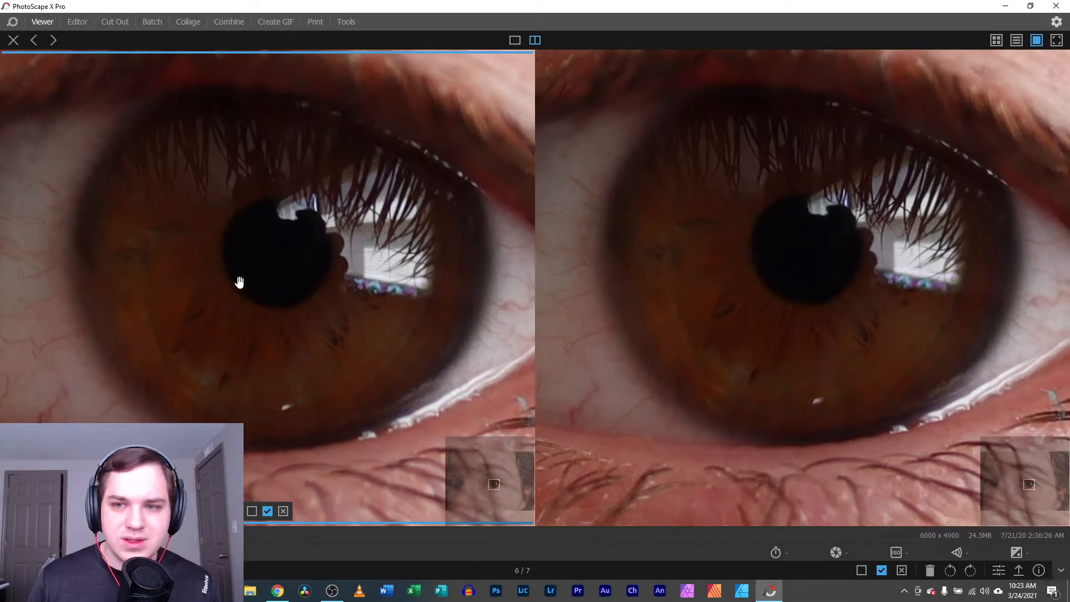
{"action": "scroll", "coordinate": [239, 282], "scroll_direction": "down", "scroll_amount": 5}
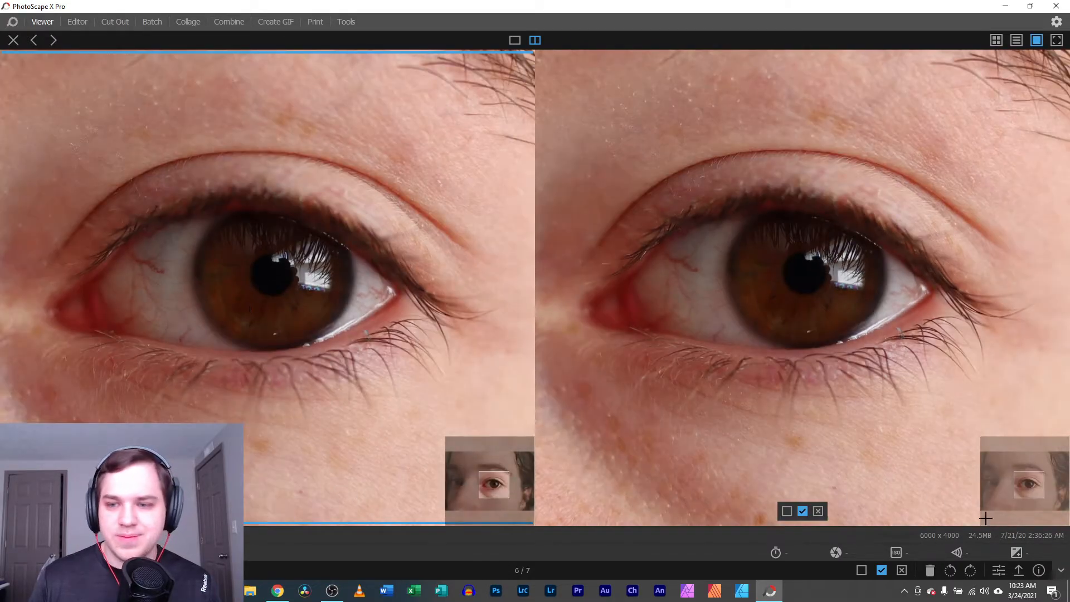
{"action": "left_click", "coordinate": [817, 511]}
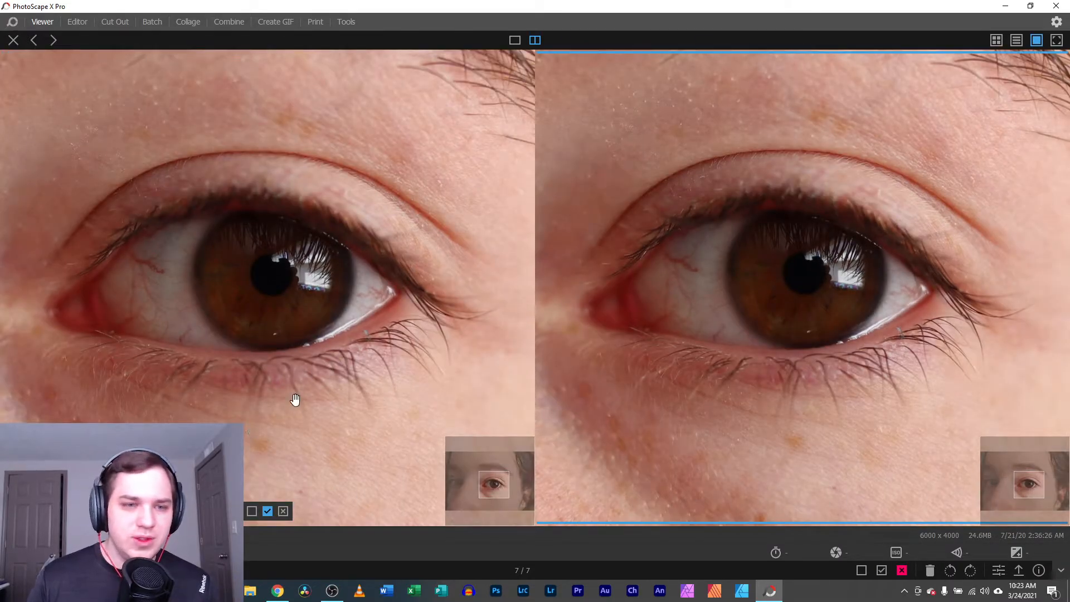
Compare the blue eye in the two dark-shirt close-ups and remove the flag from the one before the fourth photo
{"action": "left_click", "coordinate": [12, 307]}
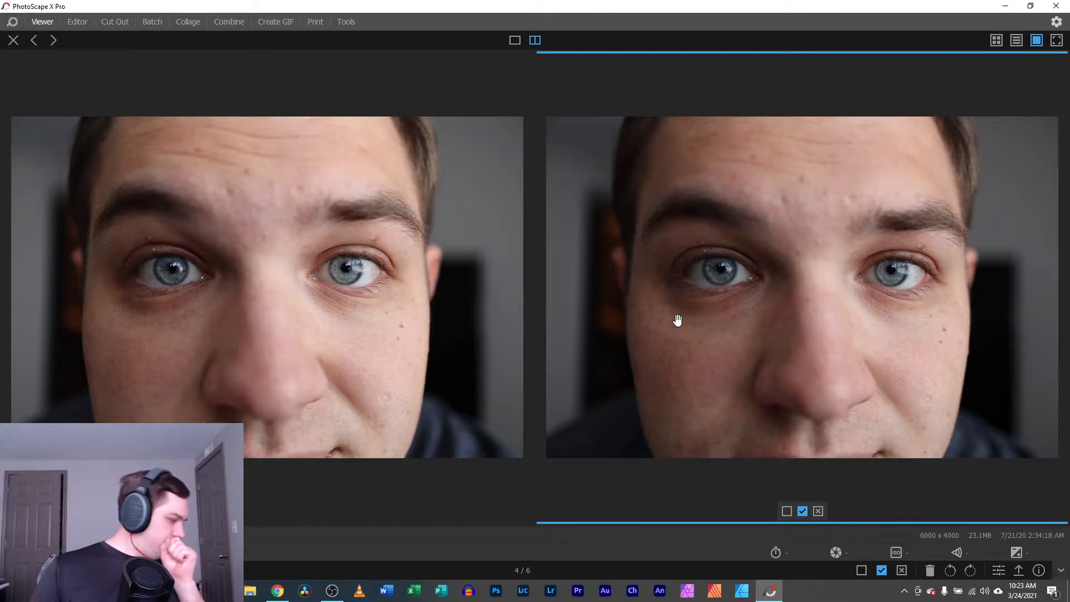
{"action": "scroll", "coordinate": [891, 282], "scroll_direction": "up", "scroll_amount": 4}
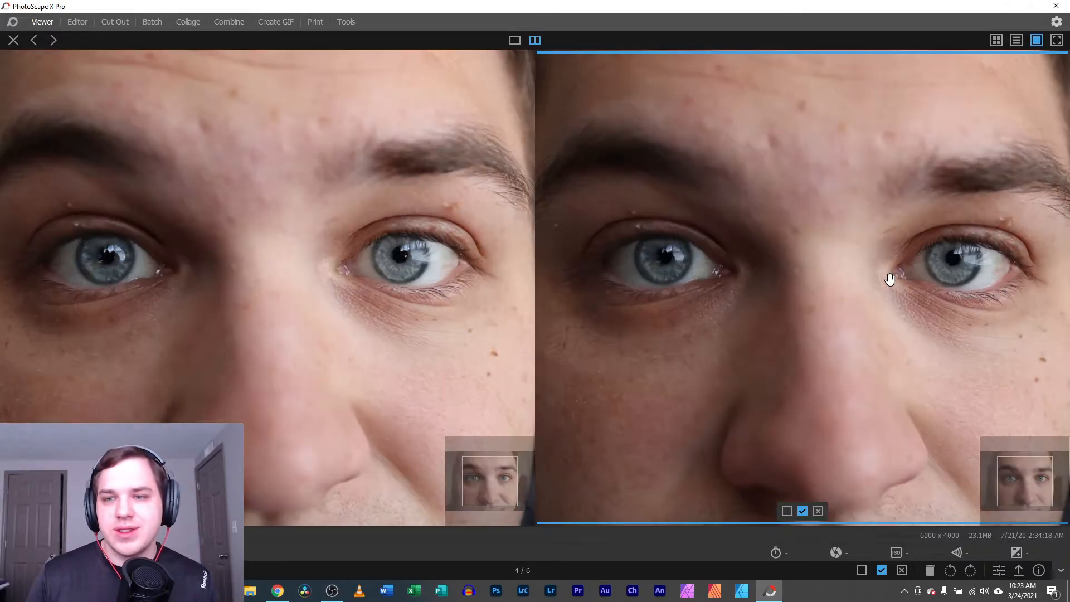
{"action": "scroll", "coordinate": [805, 341], "scroll_direction": "up", "scroll_amount": 4}
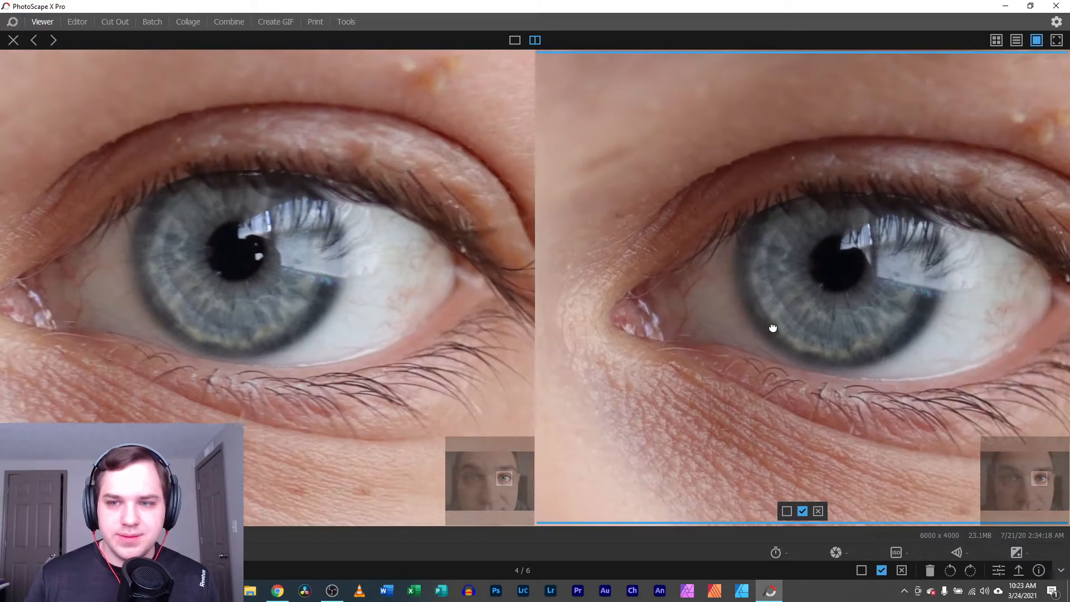
{"action": "left_click_drag", "start_coordinate": [773, 327], "coordinate": [772, 325]}
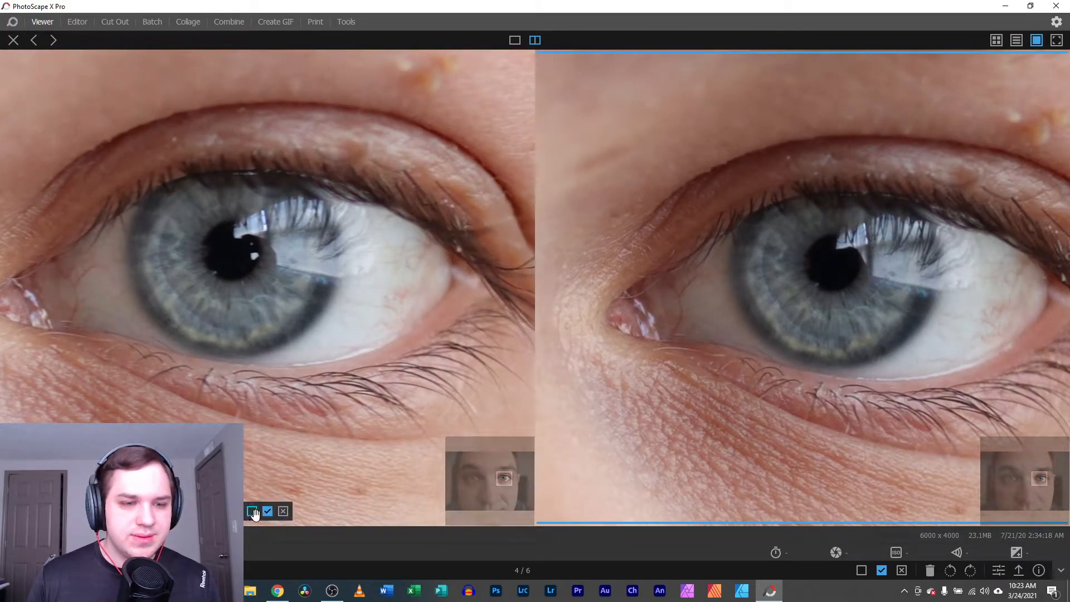
{"action": "left_click", "coordinate": [267, 511]}
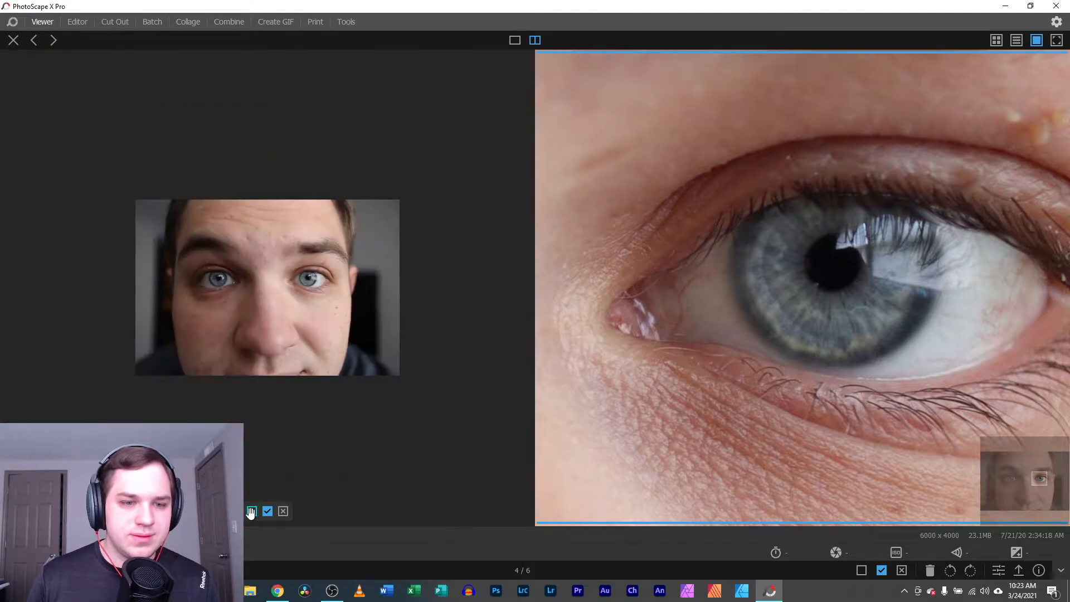
Page backward through the remaining flagged photos in the comparison and return to the thumbnails
{"action": "left_click", "coordinate": [8, 272]}
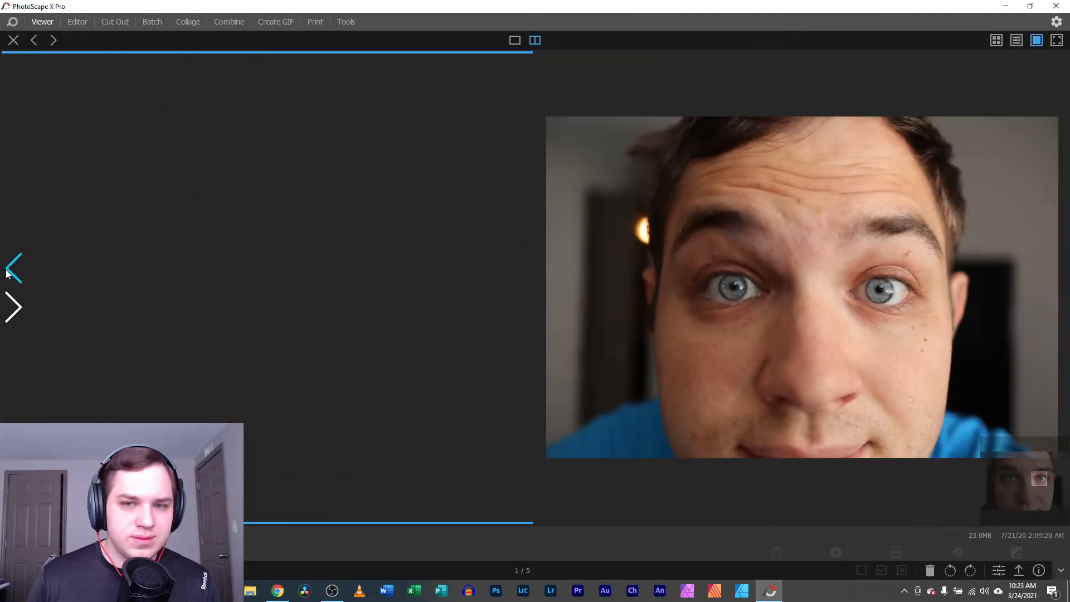
{"action": "left_click", "coordinate": [7, 272]}
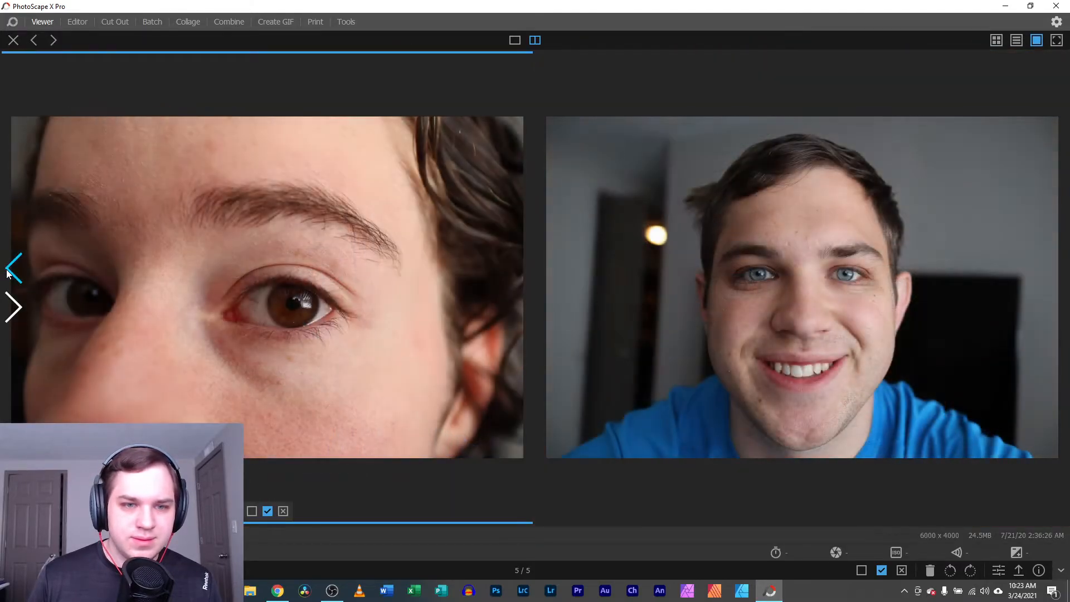
{"action": "left_click", "coordinate": [8, 271]}
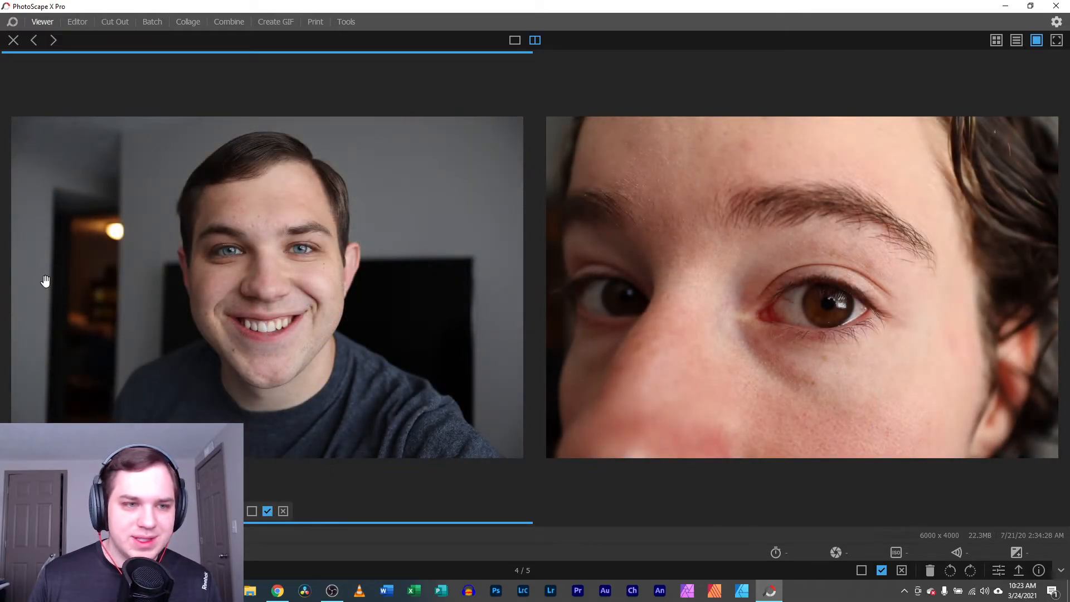
{"action": "left_click", "coordinate": [10, 41]}
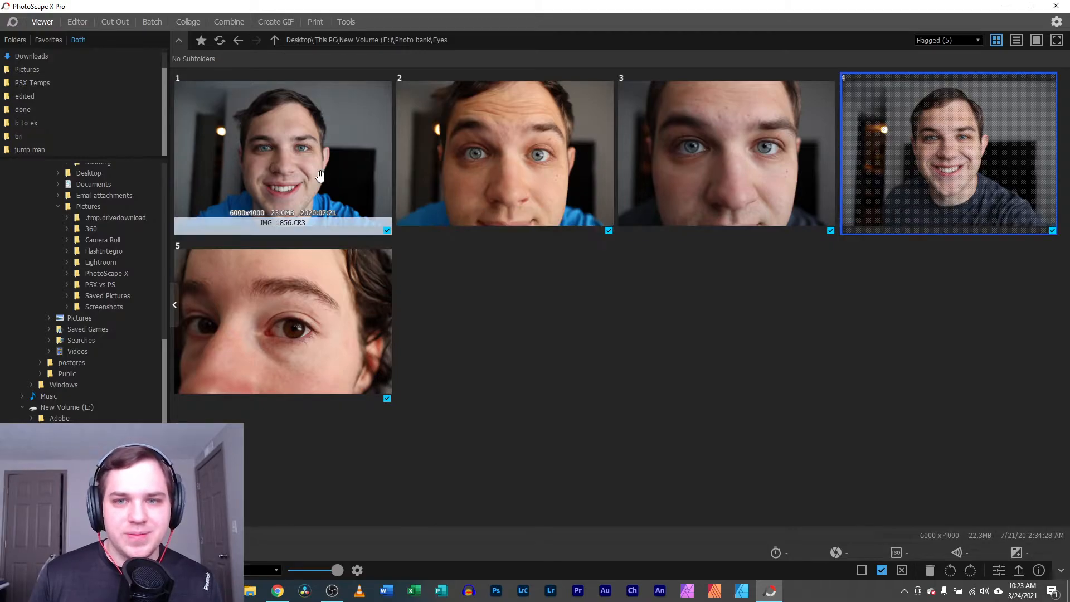
Open the first flagged photo in the comparison, unflag both blue-shirt photos and the dark-shirt close-up, and return to the thumbnails
{"action": "double_click", "coordinate": [308, 215]}
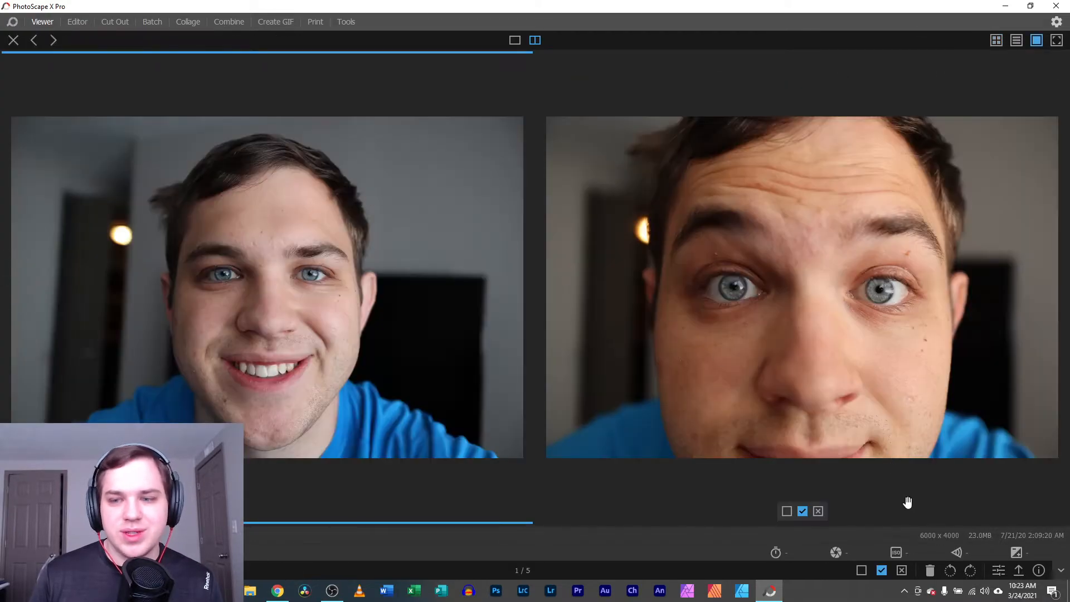
{"action": "left_click", "coordinate": [252, 511]}
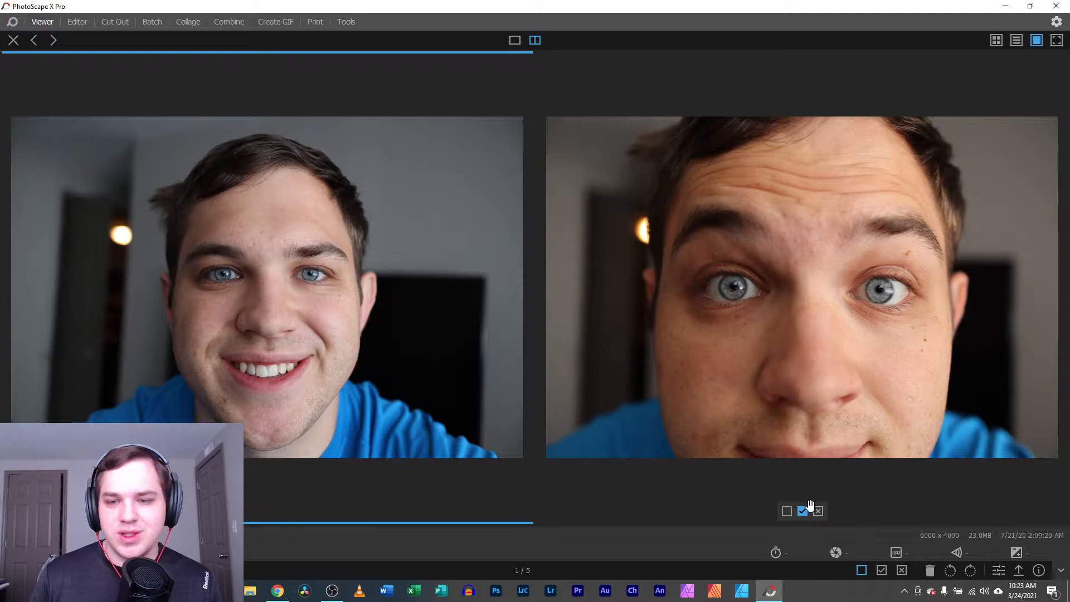
{"action": "left_click", "coordinate": [786, 510]}
{"action": "left_click", "coordinate": [1057, 308]}
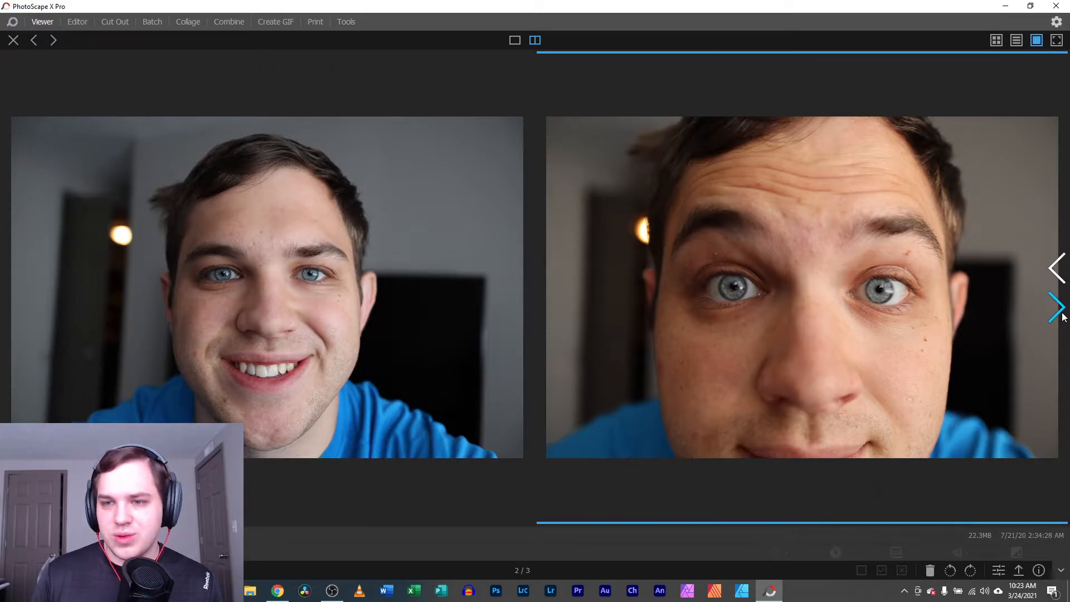
{"action": "left_click", "coordinate": [253, 511]}
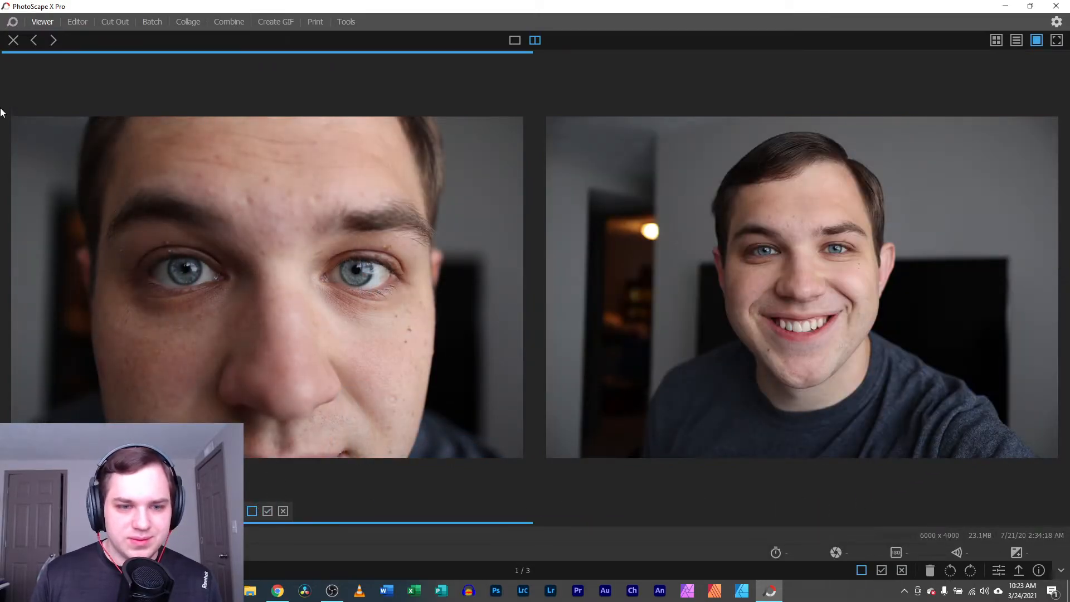
{"action": "left_click", "coordinate": [14, 40]}
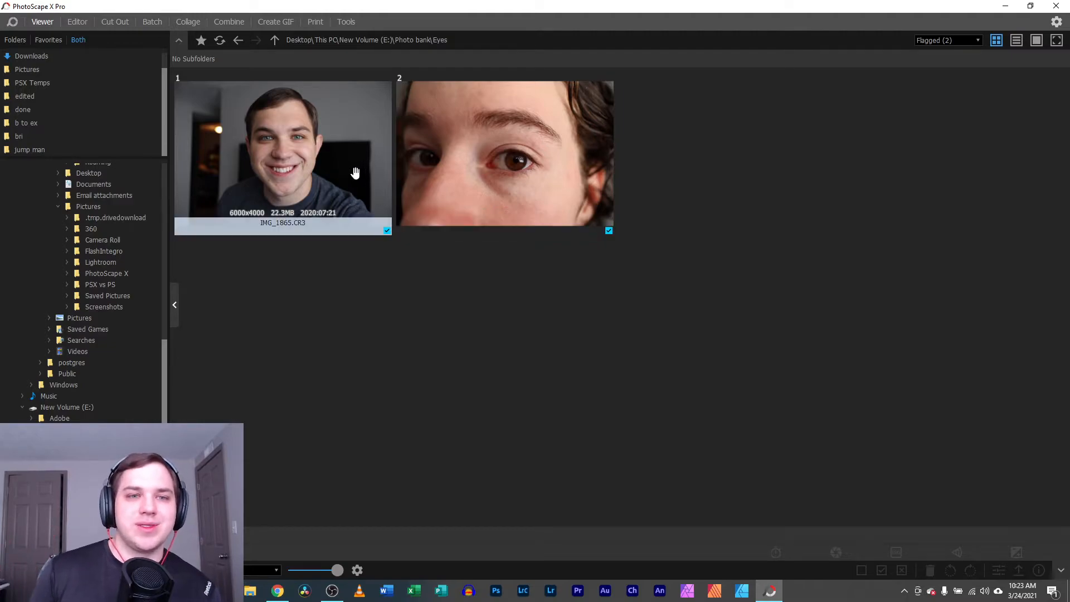
Open the smiling portrait IMG_1865.CR3 in the editor and examine both of its eyes up close
{"action": "double_click", "coordinate": [279, 150]}
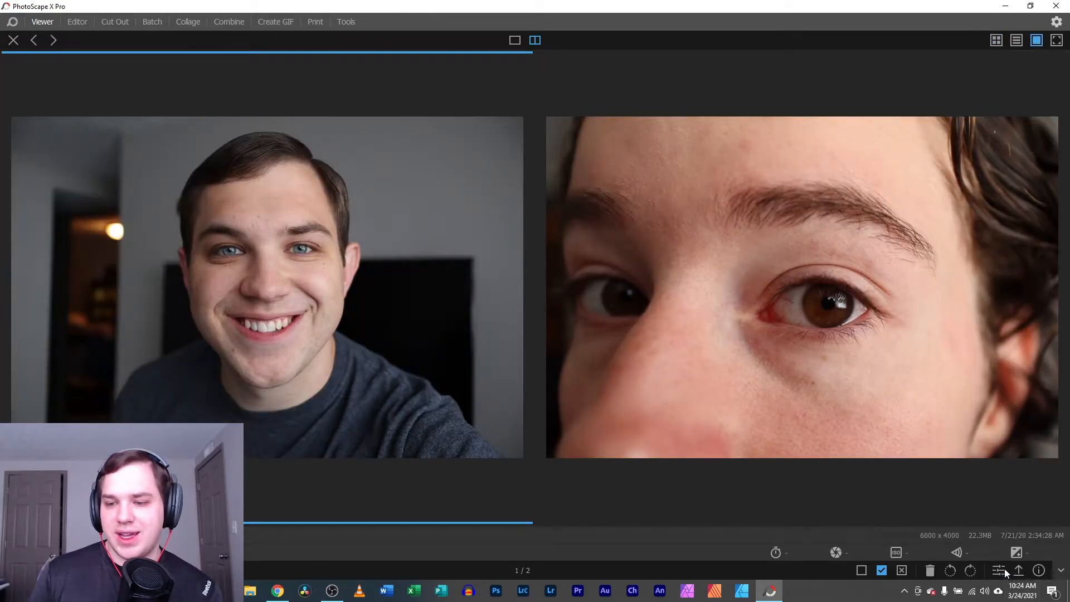
{"action": "left_click", "coordinate": [998, 570]}
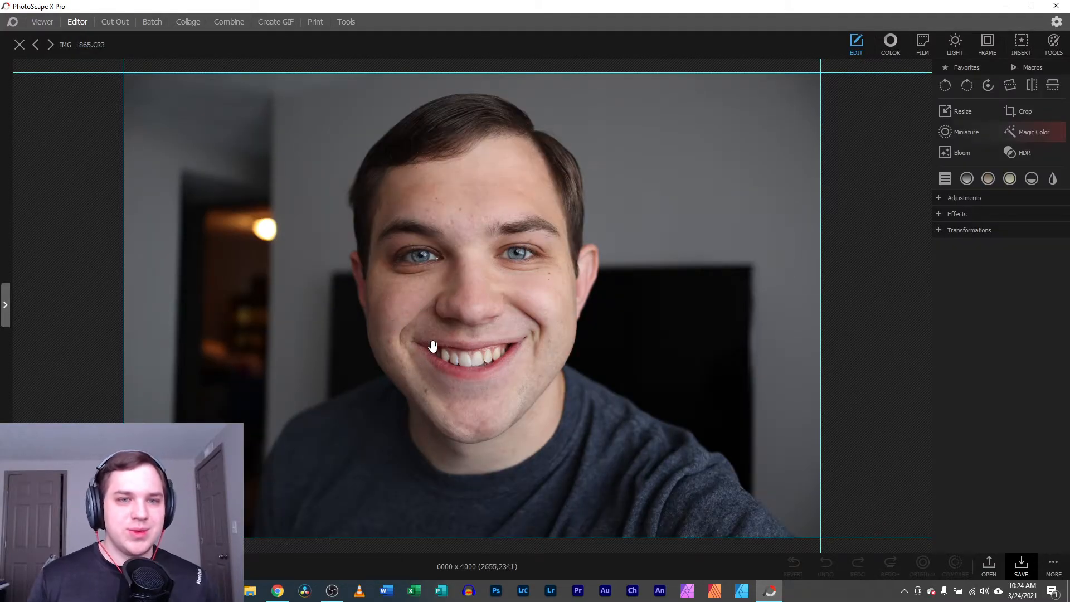
{"action": "scroll", "coordinate": [556, 279], "scroll_direction": "up", "scroll_amount": 6}
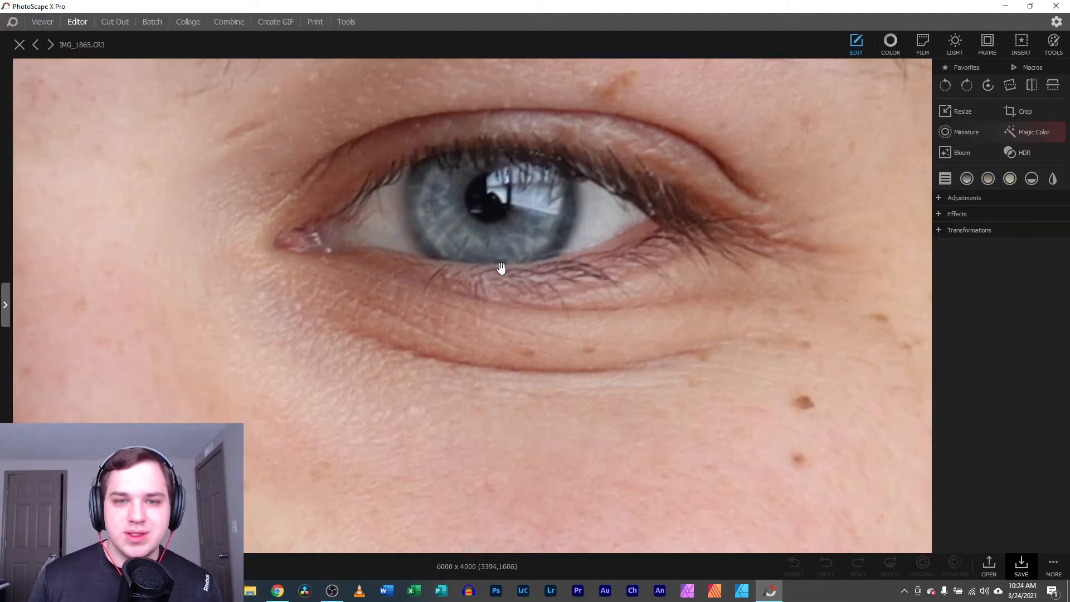
{"action": "left_click_drag", "start_coordinate": [250, 309], "coordinate": [768, 297]}
{"action": "left_click_drag", "start_coordinate": [230, 284], "coordinate": [482, 297]}
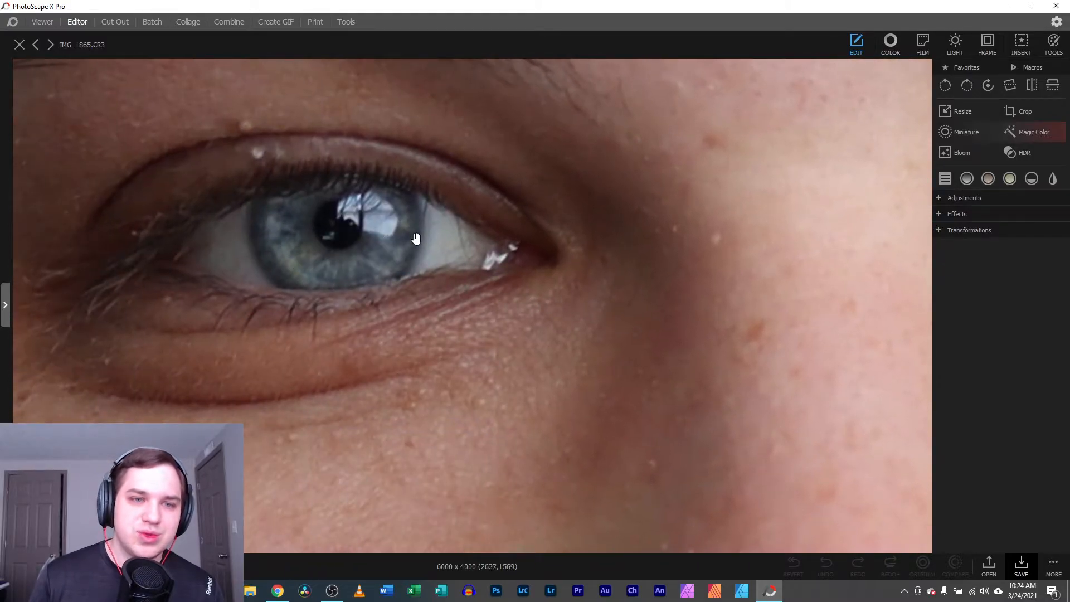
{"action": "left_click_drag", "start_coordinate": [528, 309], "coordinate": [239, 310]}
{"action": "left_click_drag", "start_coordinate": [700, 306], "coordinate": [442, 289]}
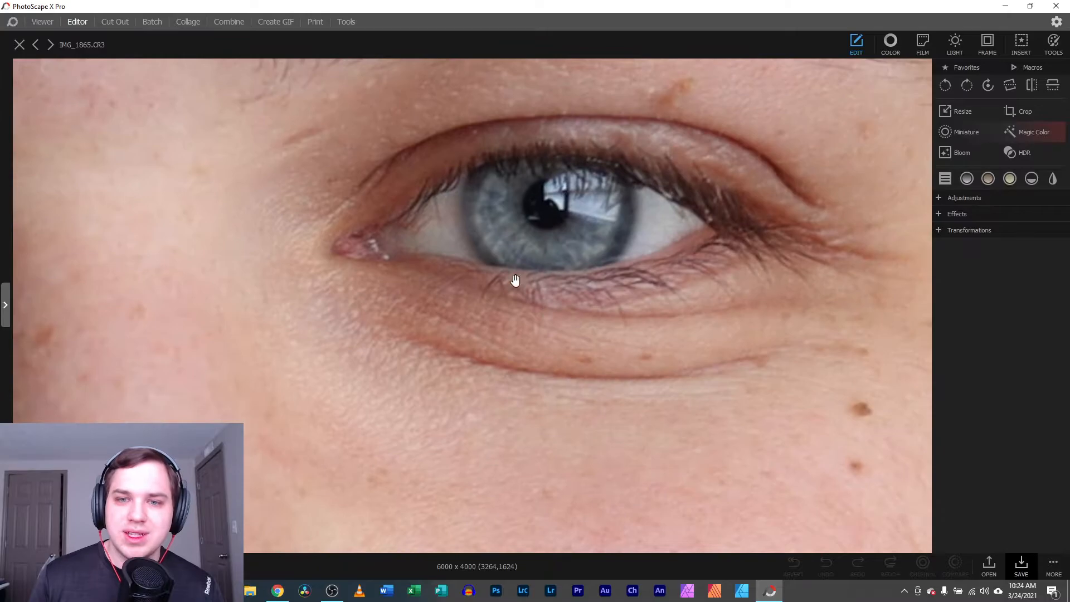
Preview the Sharpen adjustment on the eye and on the whole portrait, and discard it
{"action": "left_click", "coordinate": [941, 198]}
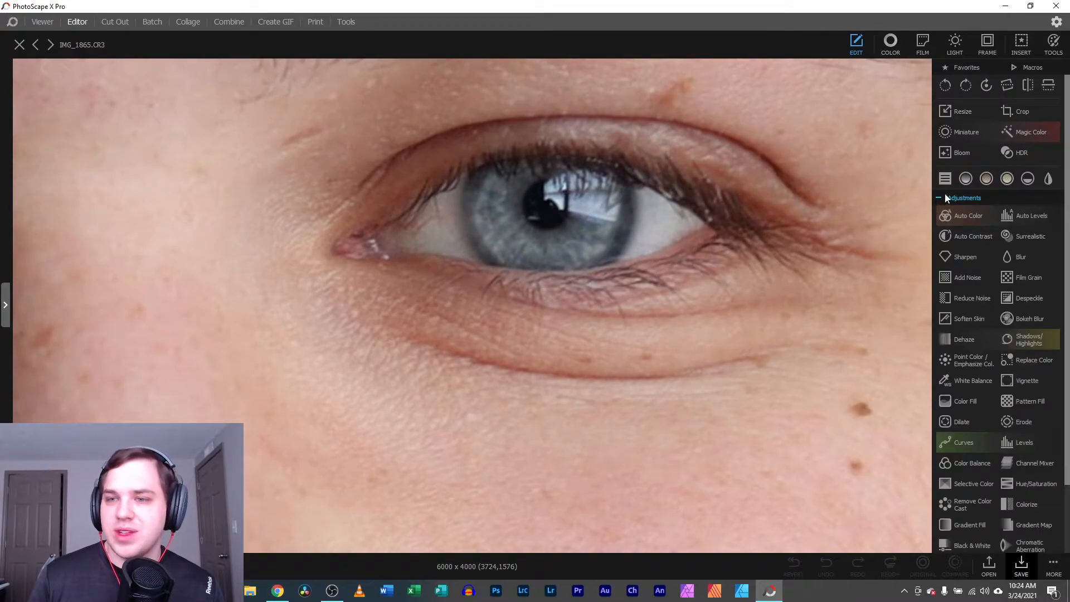
{"action": "left_click", "coordinate": [946, 258]}
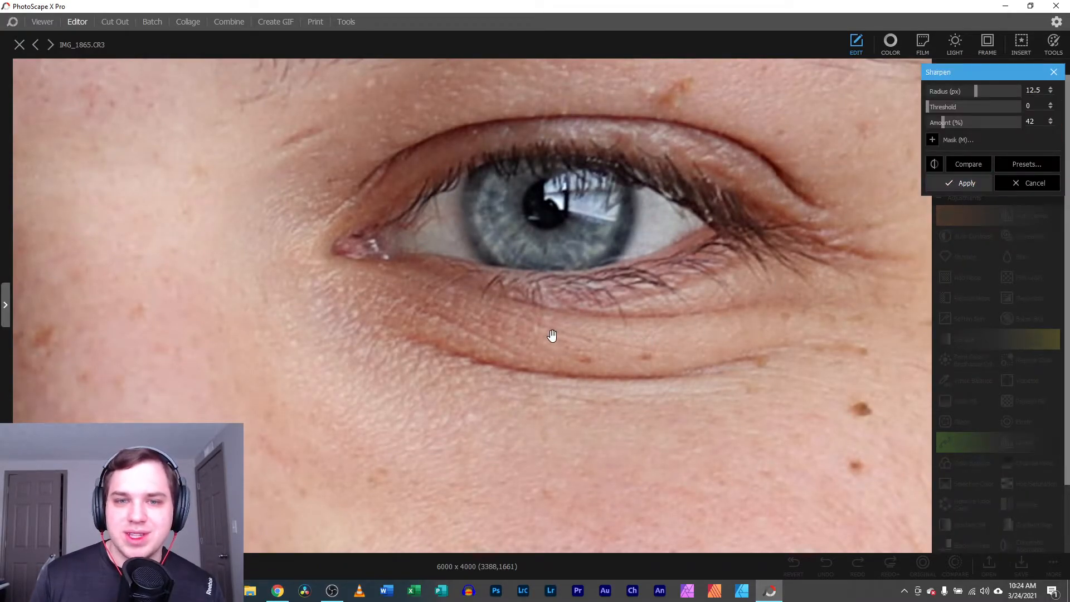
{"action": "scroll", "coordinate": [552, 335], "scroll_direction": "down", "scroll_amount": 5}
{"action": "scroll", "coordinate": [560, 410], "scroll_direction": "down", "scroll_amount": 2}
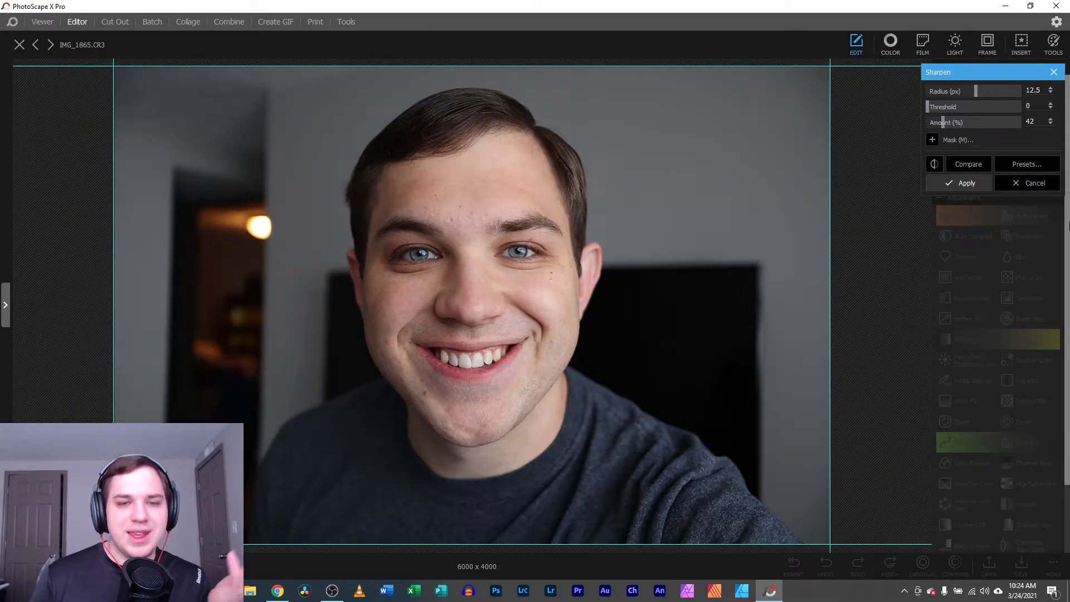
{"action": "left_click", "coordinate": [1030, 183]}
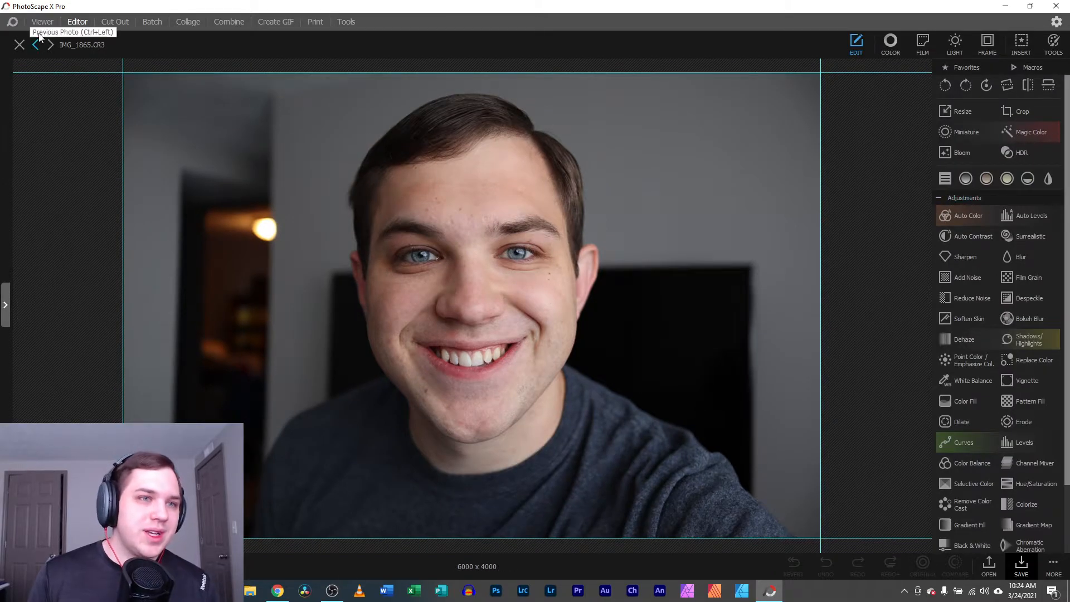
Close the portrait, return to the side-by-side comparison, and open the brown-eye close-up IMG_1874.CR3 in the editor
{"action": "left_click", "coordinate": [19, 45]}
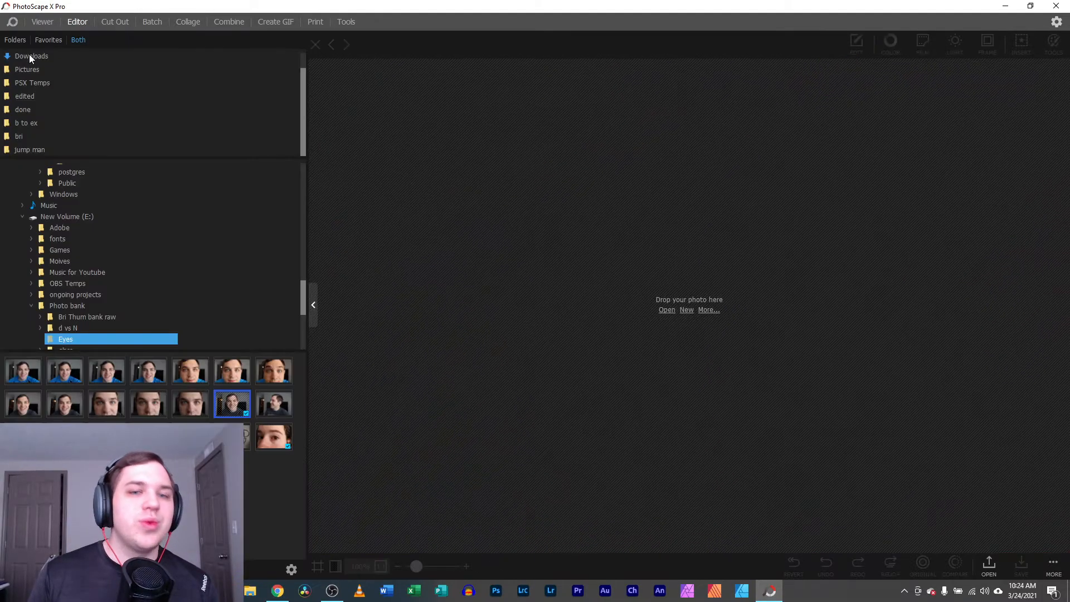
{"action": "left_click", "coordinate": [36, 22]}
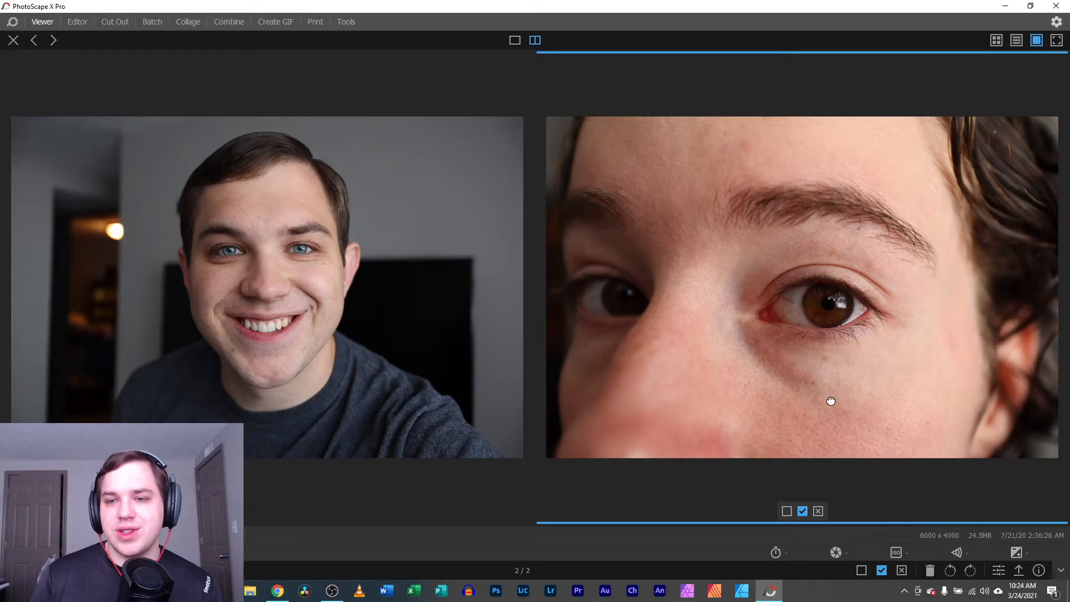
{"action": "double_click", "coordinate": [830, 401]}
{"action": "left_click", "coordinate": [997, 568]}
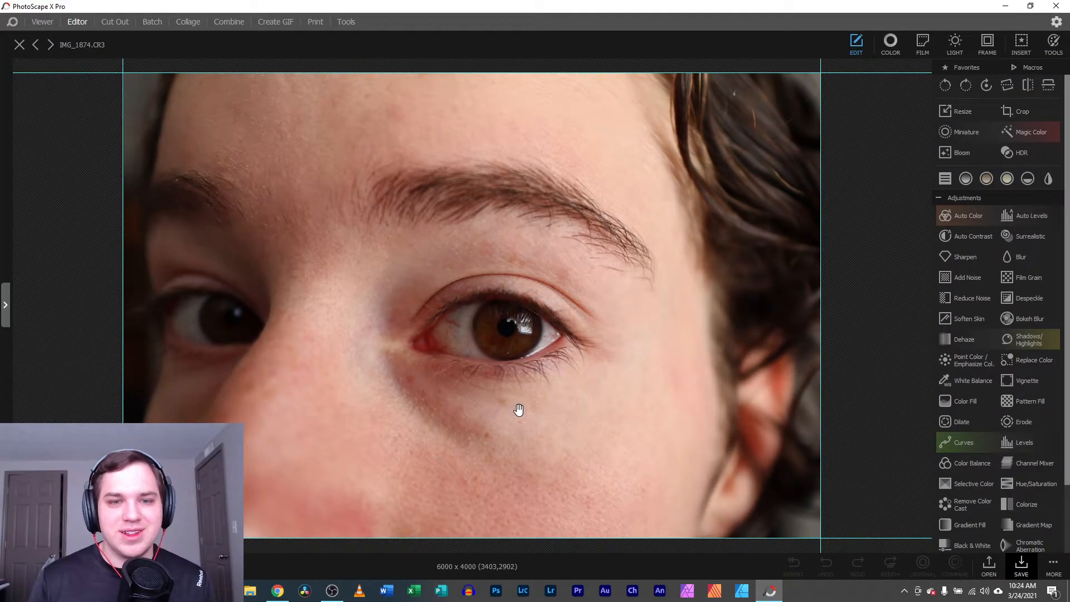
Try a 1 x 1 crop of about 2079 x 2079 pixels around the in-focus eye, and undo it
{"action": "scroll", "coordinate": [519, 410], "scroll_direction": "up", "scroll_amount": 4}
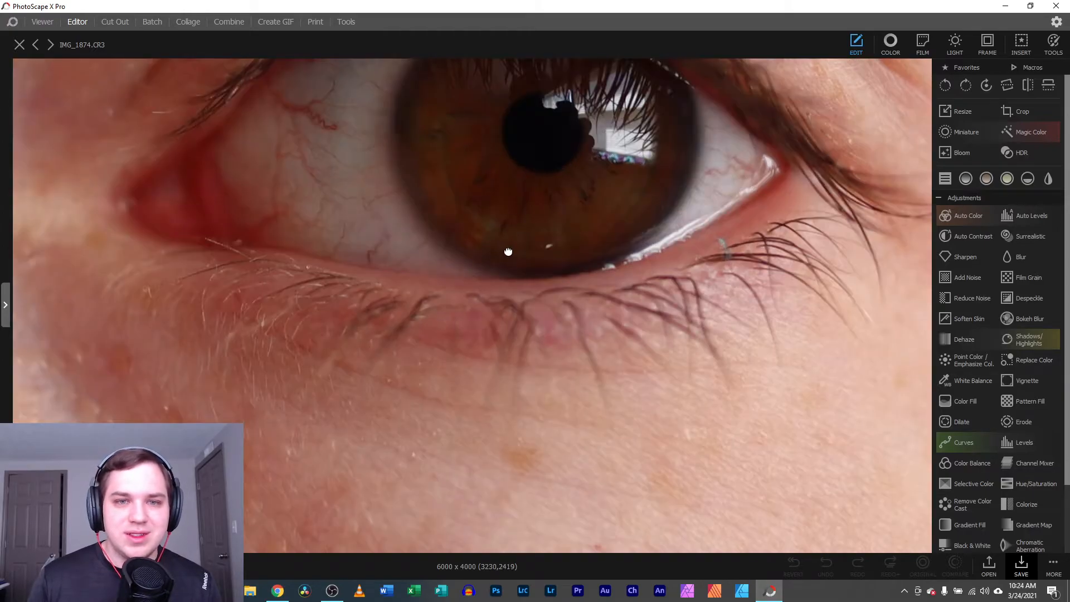
{"action": "scroll", "coordinate": [507, 250], "scroll_direction": "down", "scroll_amount": 4}
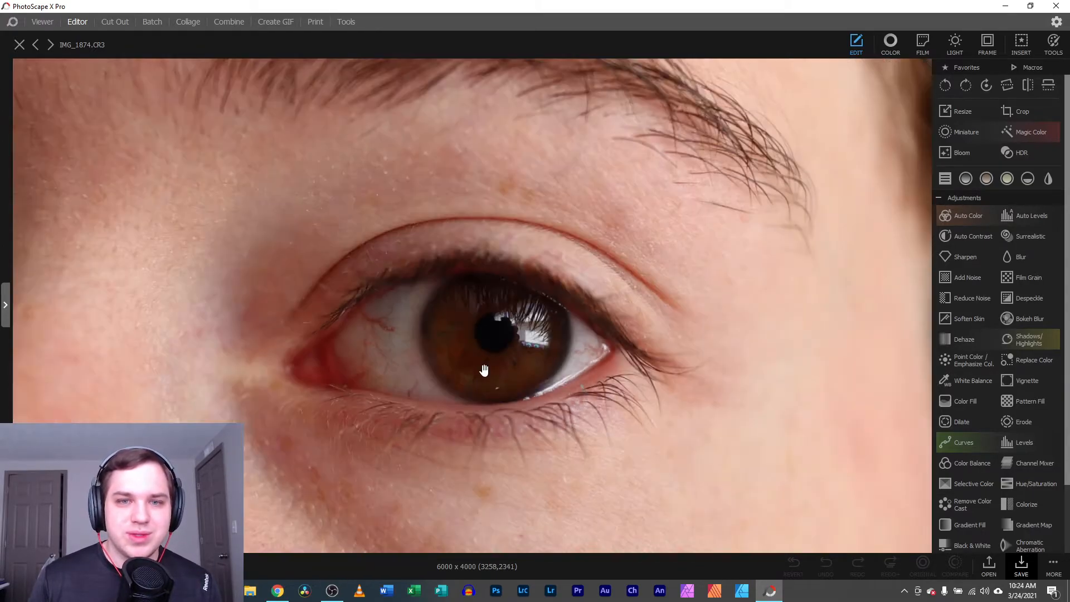
{"action": "scroll", "coordinate": [484, 370], "scroll_direction": "down", "scroll_amount": 3}
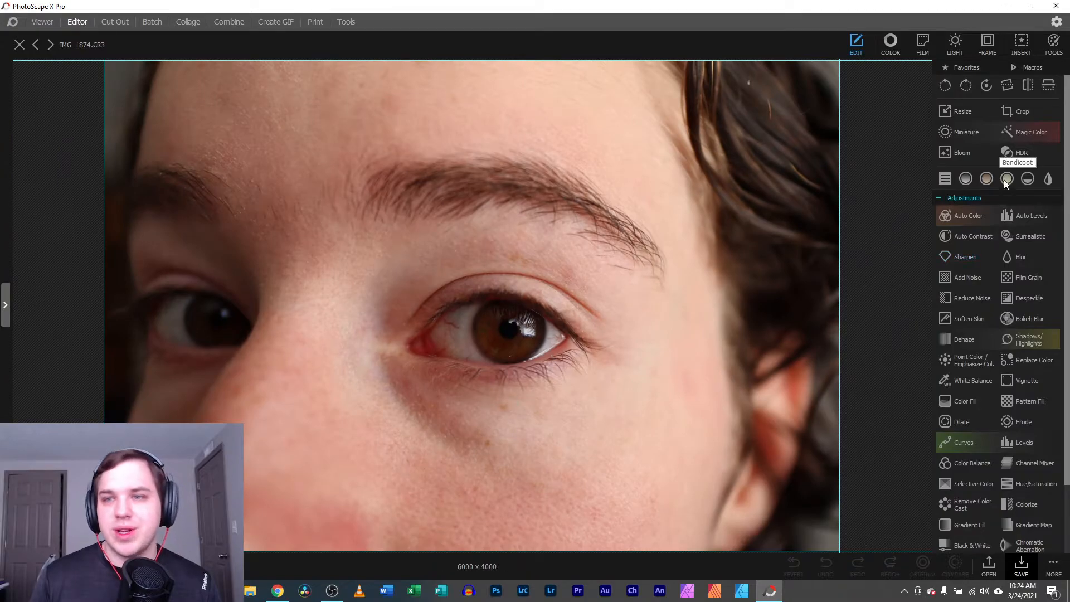
{"action": "left_click", "coordinate": [1014, 113]}
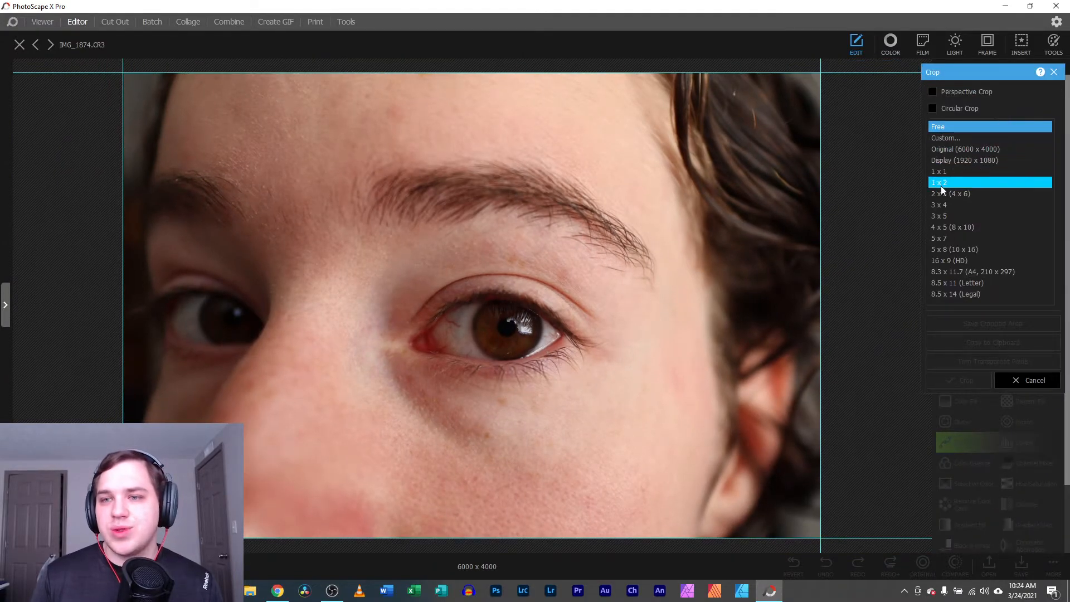
{"action": "left_click", "coordinate": [941, 172]}
{"action": "left_click_drag", "start_coordinate": [344, 223], "coordinate": [590, 471]}
{"action": "left_click_drag", "start_coordinate": [521, 420], "coordinate": [543, 400]}
{"action": "left_click_drag", "start_coordinate": [620, 203], "coordinate": [610, 214]}
{"action": "left_click_drag", "start_coordinate": [457, 421], "coordinate": [460, 416]}
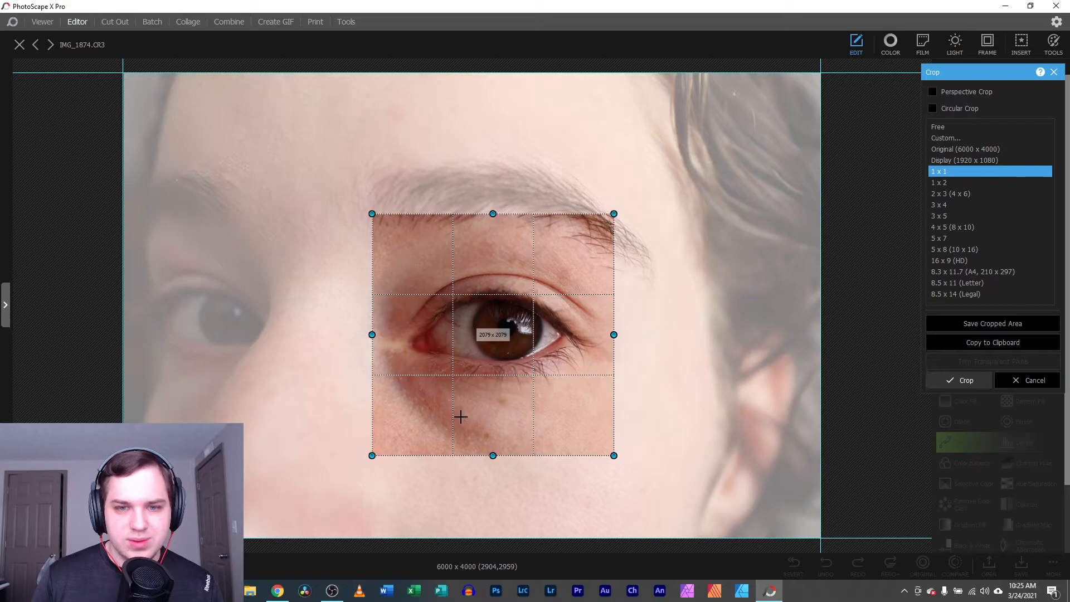
{"action": "double_click", "coordinate": [460, 416]}
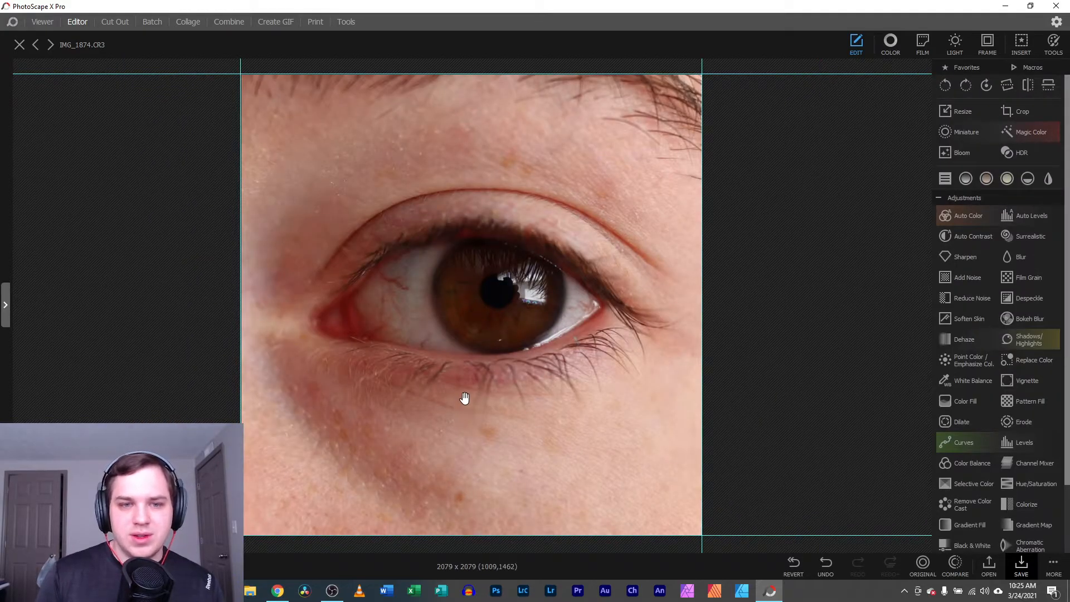
{"action": "key", "text": "ctrl+z"}
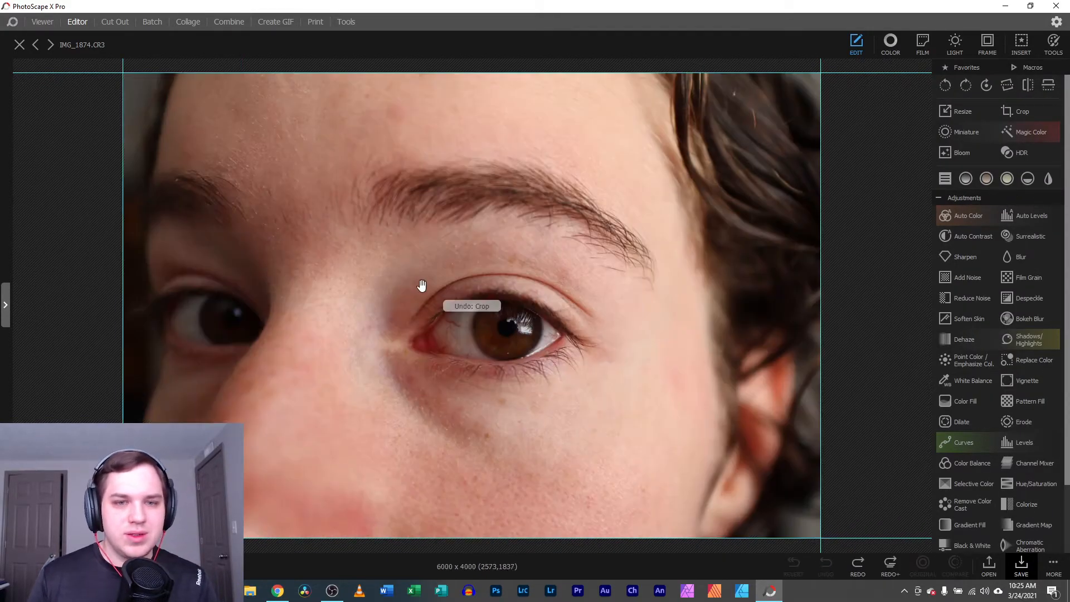
Crop the photo again to a 1 x 1 square of about 2002 x 2002 pixels around the in-focus eye
{"action": "left_click", "coordinate": [1018, 115]}
{"action": "left_click_drag", "start_coordinate": [521, 365], "coordinate": [526, 373]}
{"action": "left_click_drag", "start_coordinate": [620, 212], "coordinate": [616, 217]}
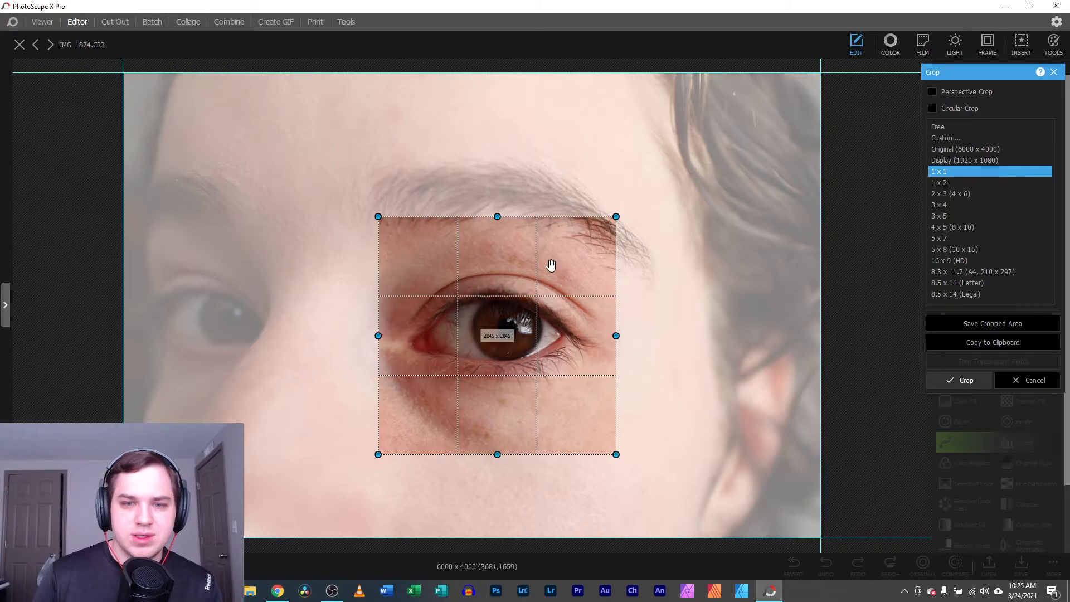
{"action": "left_click_drag", "start_coordinate": [528, 270], "coordinate": [537, 265]}
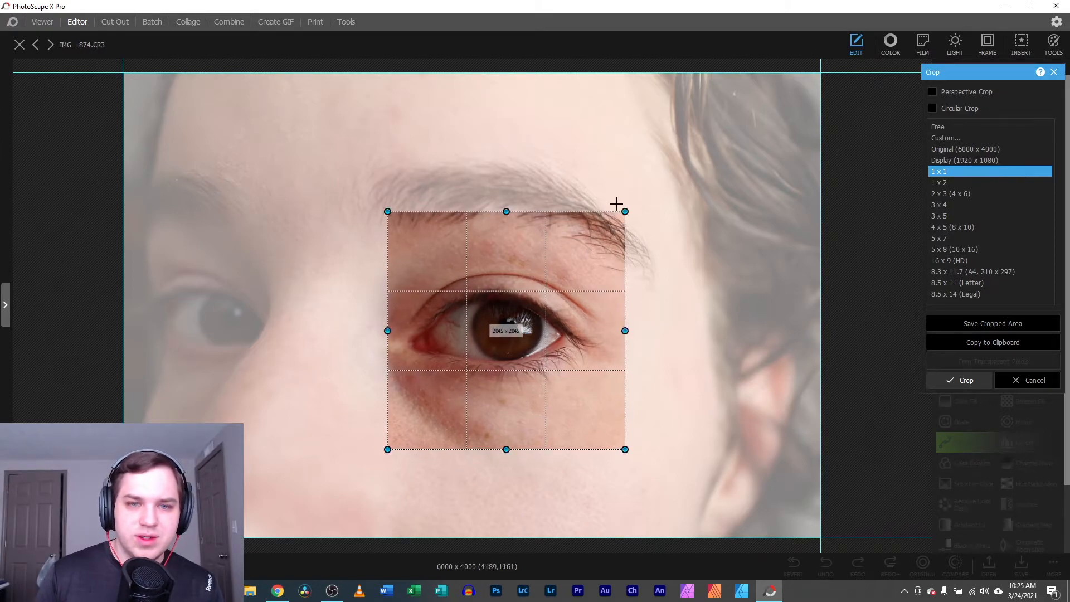
{"action": "left_click_drag", "start_coordinate": [625, 211], "coordinate": [593, 246]}
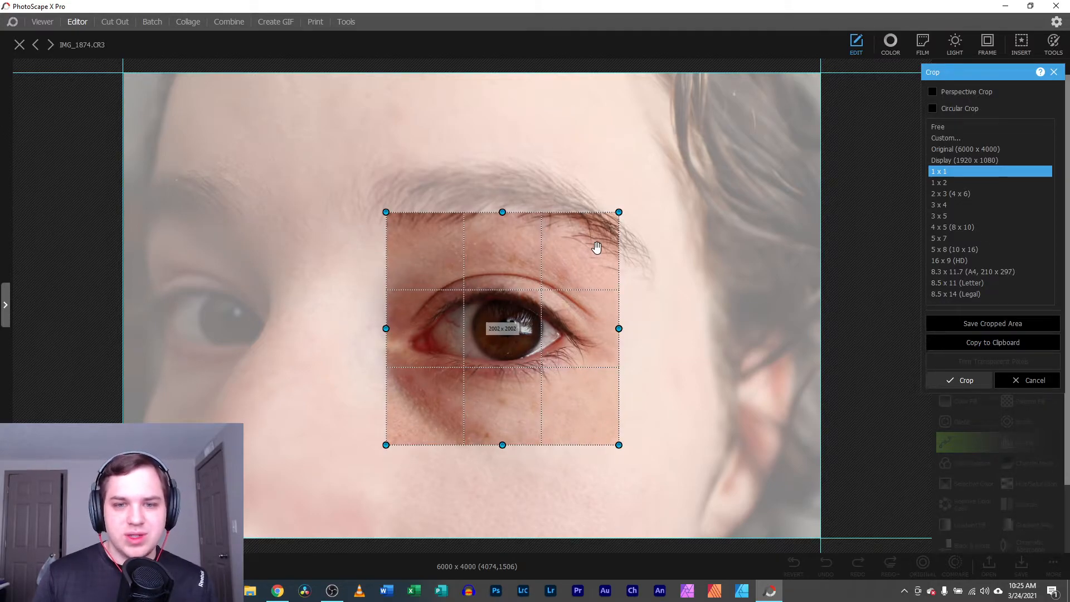
{"action": "key", "text": "Return"}
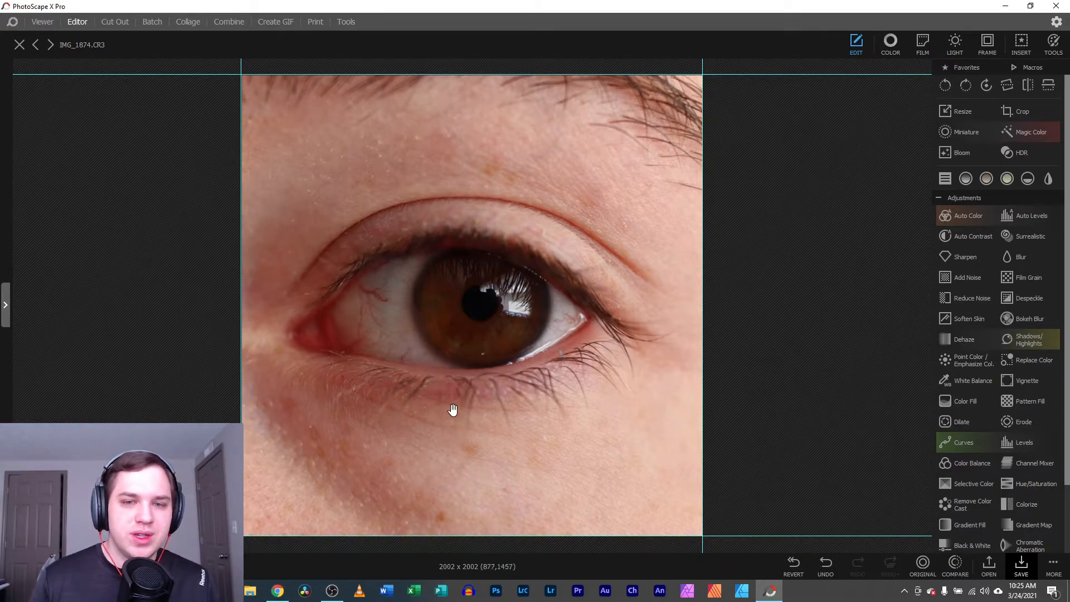
Brighten the white of the eye by 34 with a brushed mask in the color adjustments, and apply it
{"action": "scroll", "coordinate": [331, 379], "scroll_direction": "up", "scroll_amount": 3}
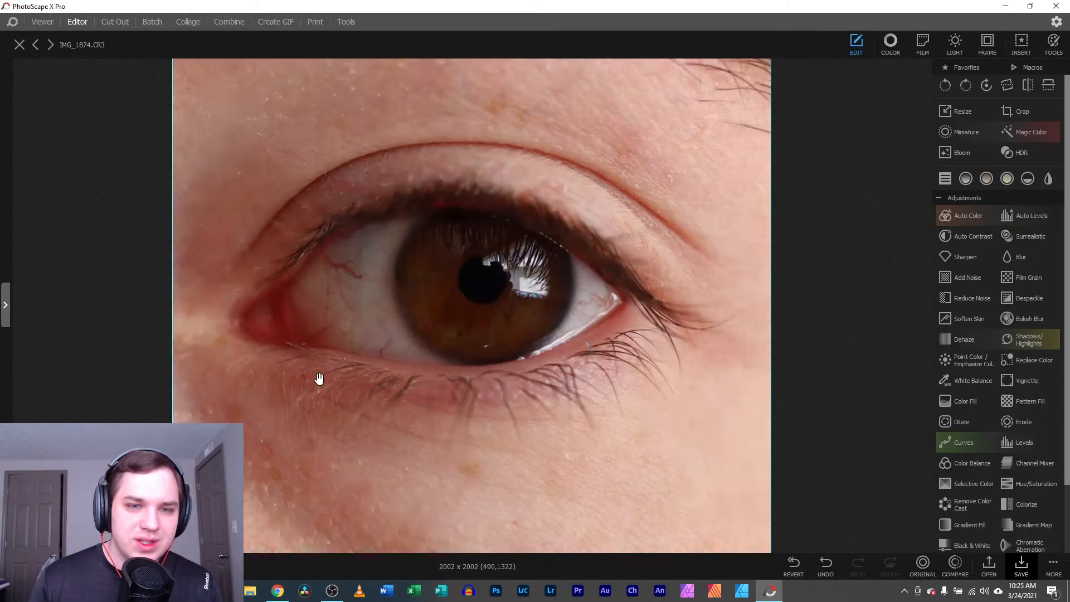
{"action": "scroll", "coordinate": [259, 300], "scroll_direction": "up", "scroll_amount": 2}
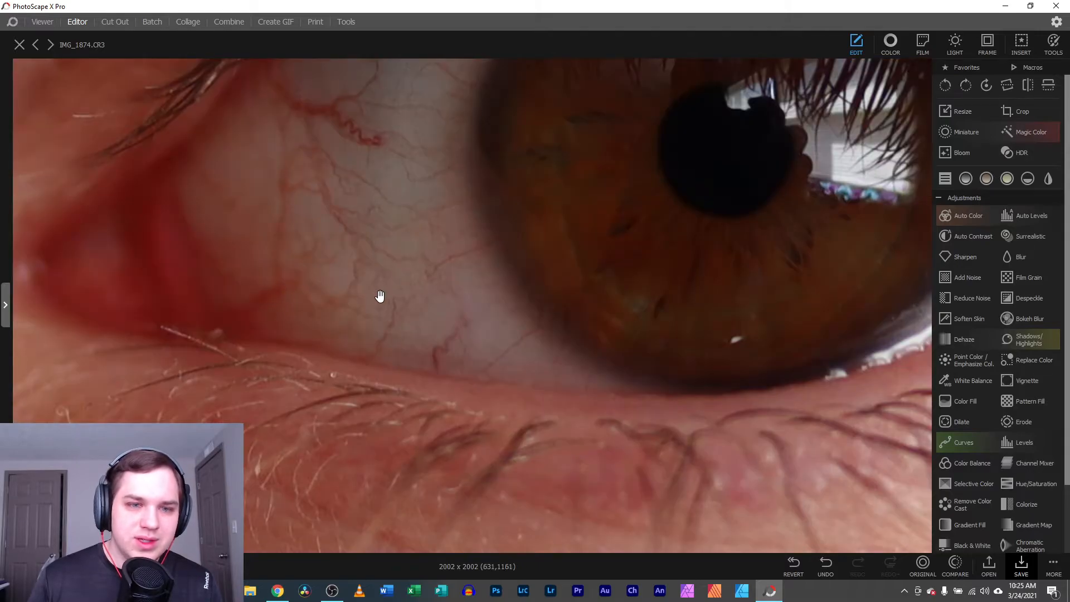
{"action": "scroll", "coordinate": [375, 303], "scroll_direction": "down", "scroll_amount": 3}
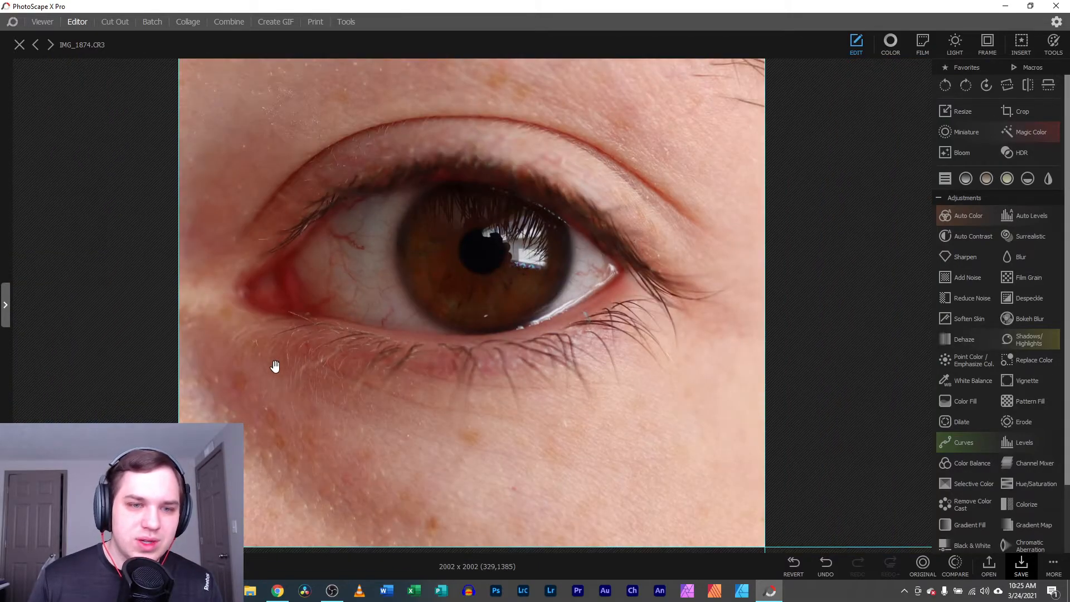
{"action": "scroll", "coordinate": [303, 349], "scroll_direction": "down", "scroll_amount": 1}
{"action": "scroll", "coordinate": [302, 344], "scroll_direction": "up", "scroll_amount": 1}
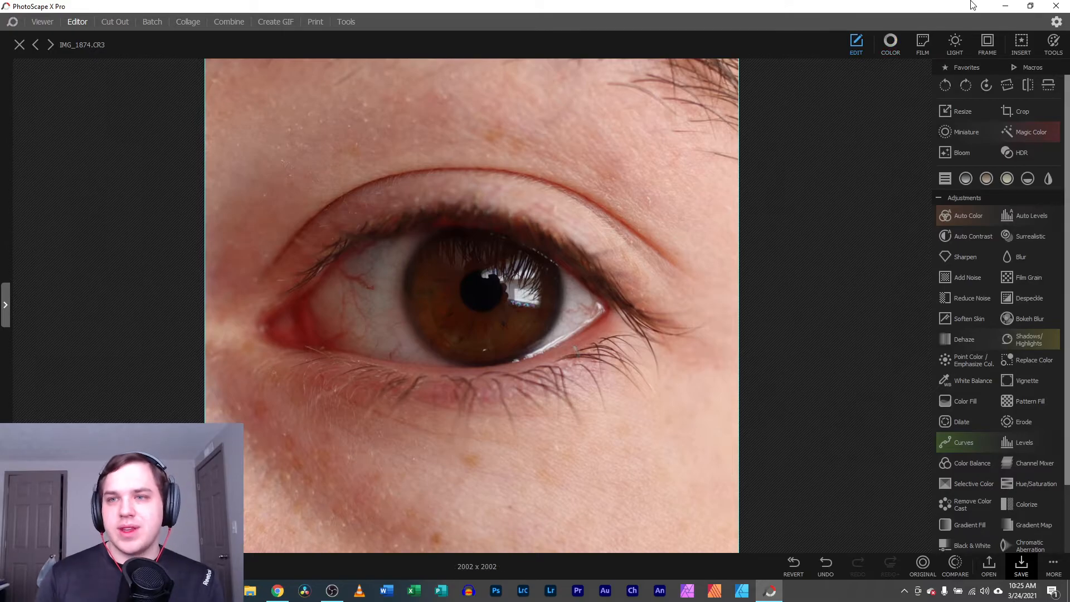
{"action": "left_click", "coordinate": [891, 42]}
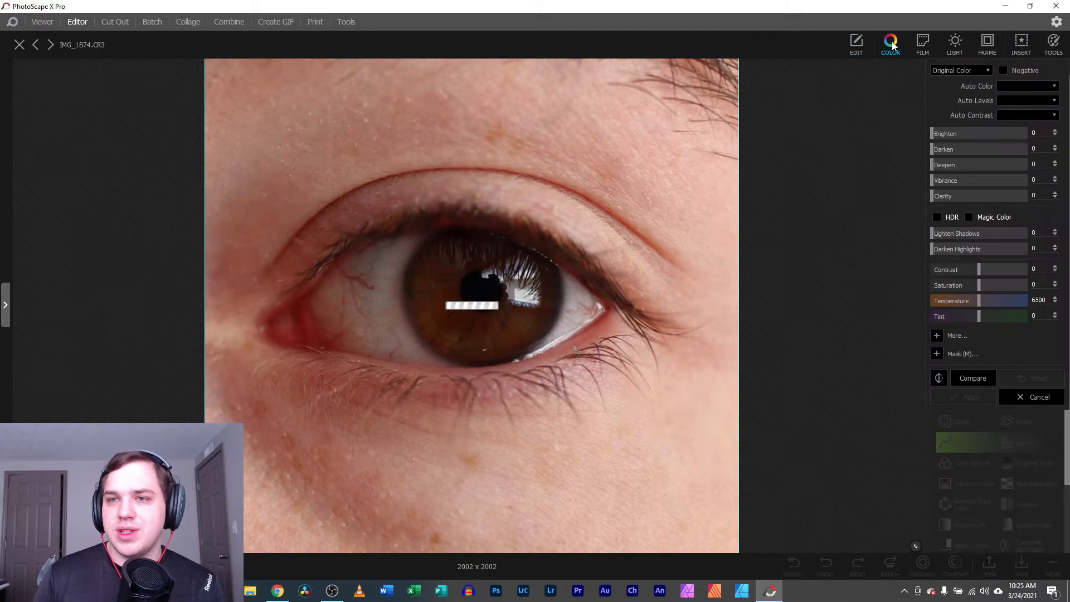
{"action": "mouse_move", "coordinate": [932, 134]}
{"action": "left_mouse_down"}
{"action": "mouse_move", "coordinate": [967, 137]}
{"action": "mouse_move", "coordinate": [922, 138]}
{"action": "left_mouse_up"}
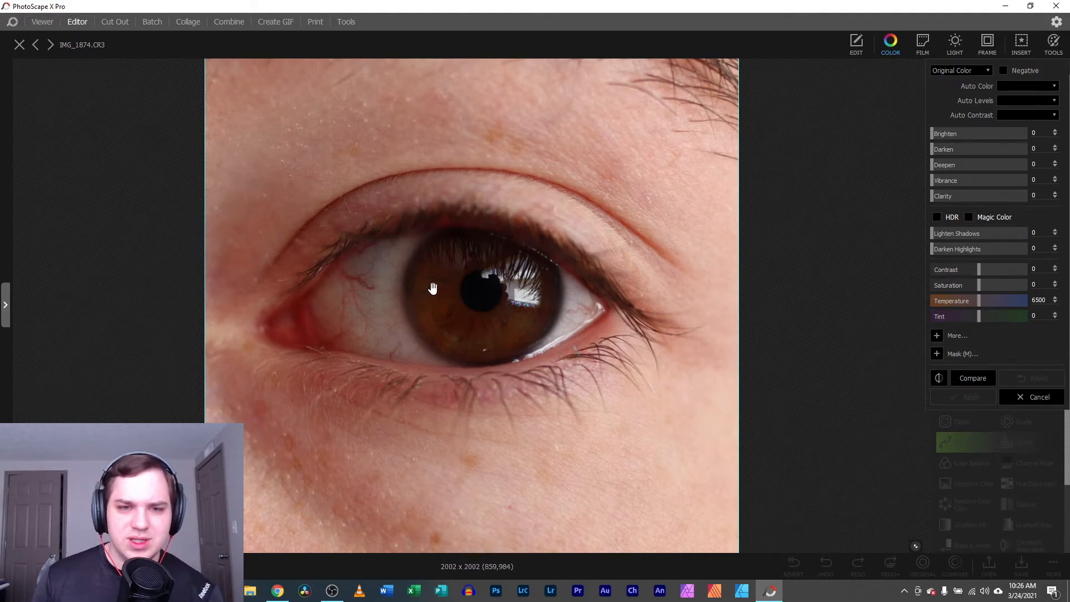
{"action": "left_click", "coordinate": [936, 354]}
{"action": "mouse_move", "coordinate": [321, 301]}
{"action": "left_mouse_down"}
{"action": "mouse_move", "coordinate": [406, 247]}
{"action": "mouse_move", "coordinate": [319, 308]}
{"action": "mouse_move", "coordinate": [382, 275]}
{"action": "mouse_move", "coordinate": [404, 346]}
{"action": "mouse_move", "coordinate": [429, 360]}
{"action": "mouse_move", "coordinate": [387, 340]}
{"action": "mouse_move", "coordinate": [340, 336]}
{"action": "mouse_move", "coordinate": [320, 314]}
{"action": "mouse_move", "coordinate": [354, 311]}
{"action": "mouse_move", "coordinate": [381, 332]}
{"action": "left_mouse_up"}
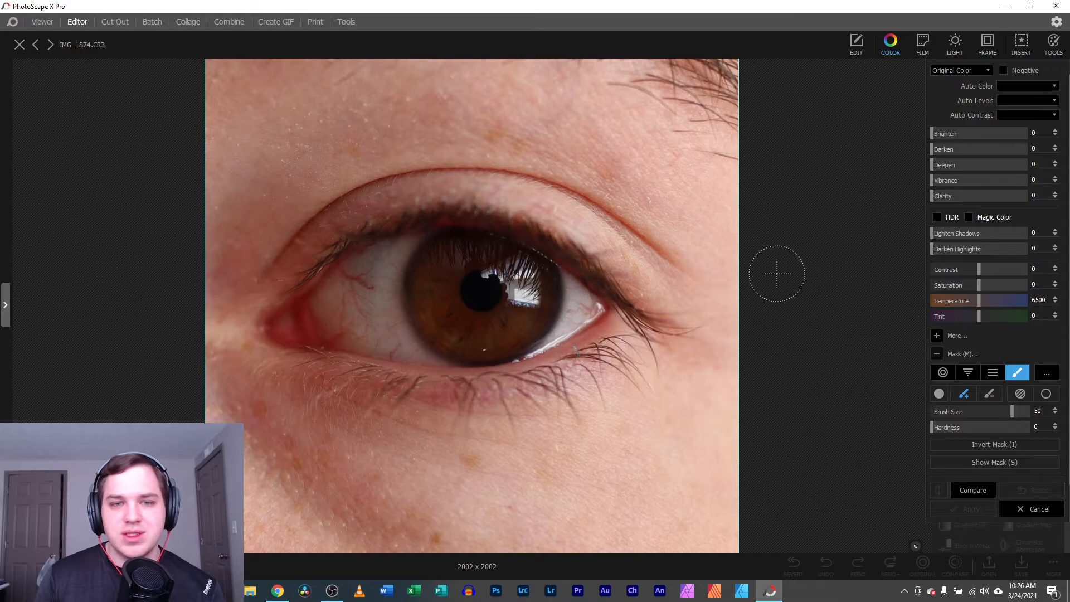
{"action": "left_click_drag", "start_coordinate": [936, 138], "coordinate": [966, 137]}
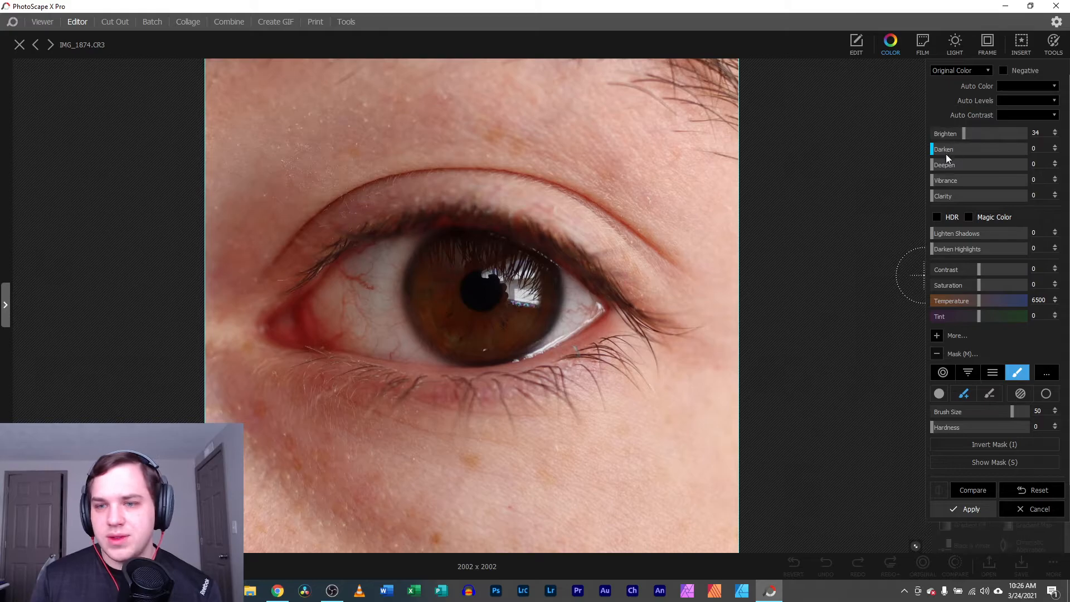
{"action": "left_click", "coordinate": [968, 509]}
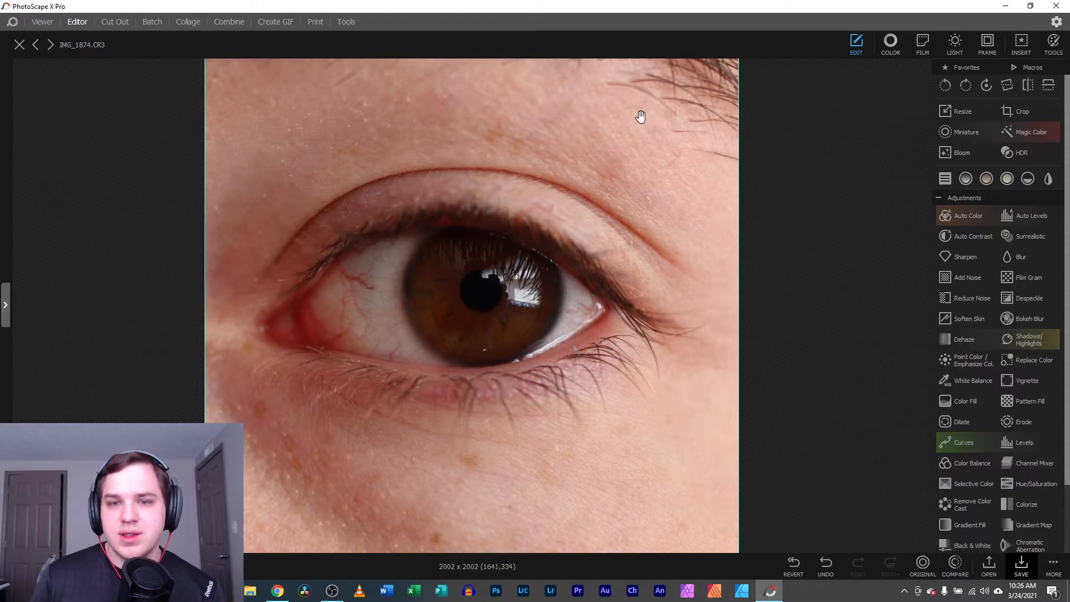
Remove the eyebrow hairs in the photo's upper-right corner using the Spot Healing Brush at size 17
{"action": "left_click", "coordinate": [1053, 42]}
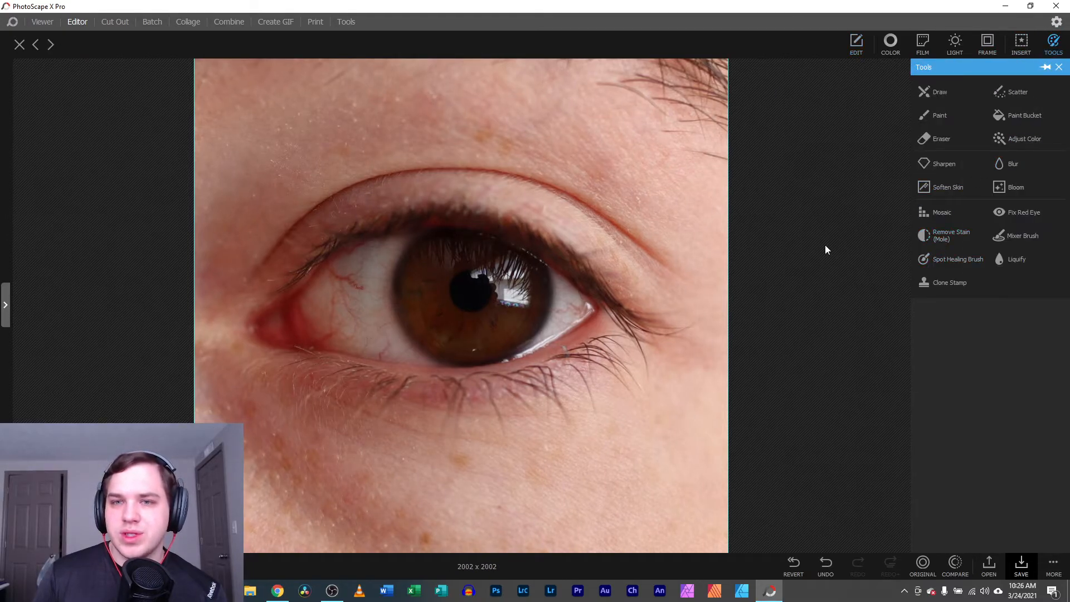
{"action": "left_click", "coordinate": [944, 260]}
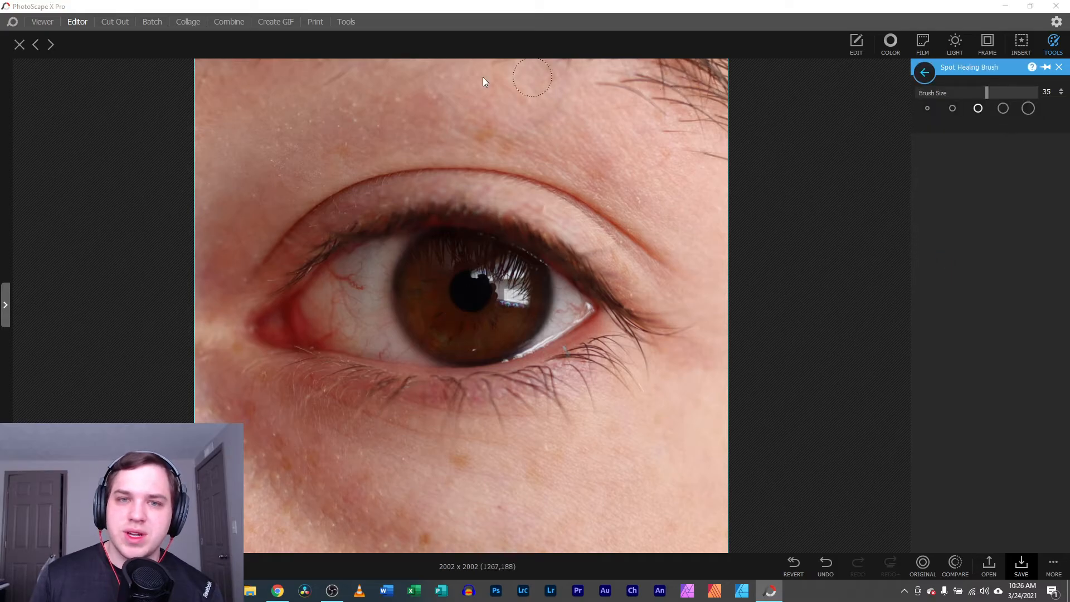
{"action": "left_click", "coordinate": [931, 92]}
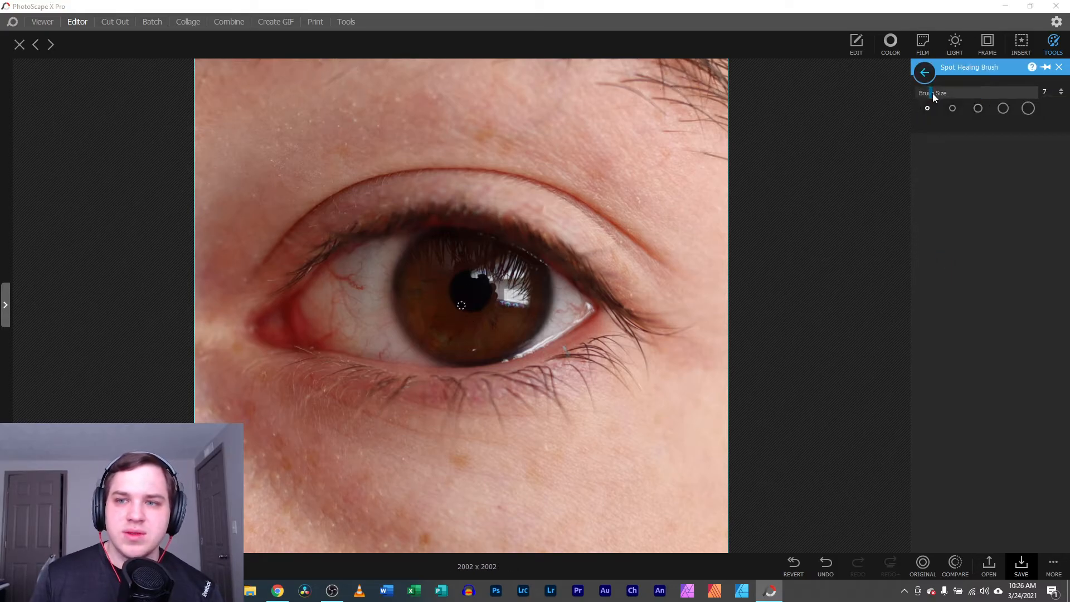
{"action": "left_click", "coordinate": [950, 93]}
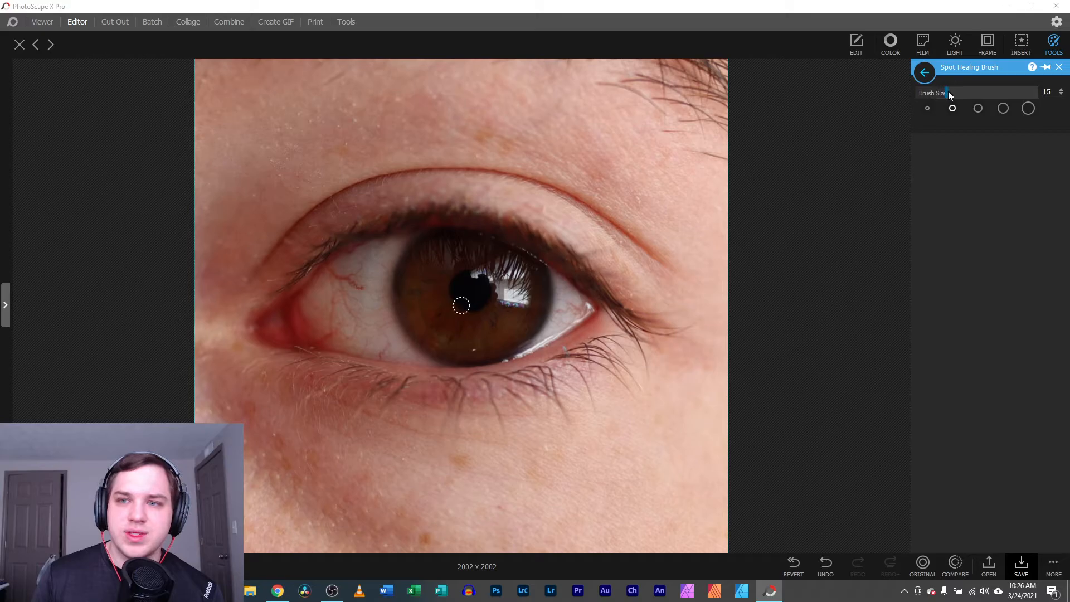
{"action": "left_click_drag", "start_coordinate": [323, 86], "coordinate": [360, 63]}
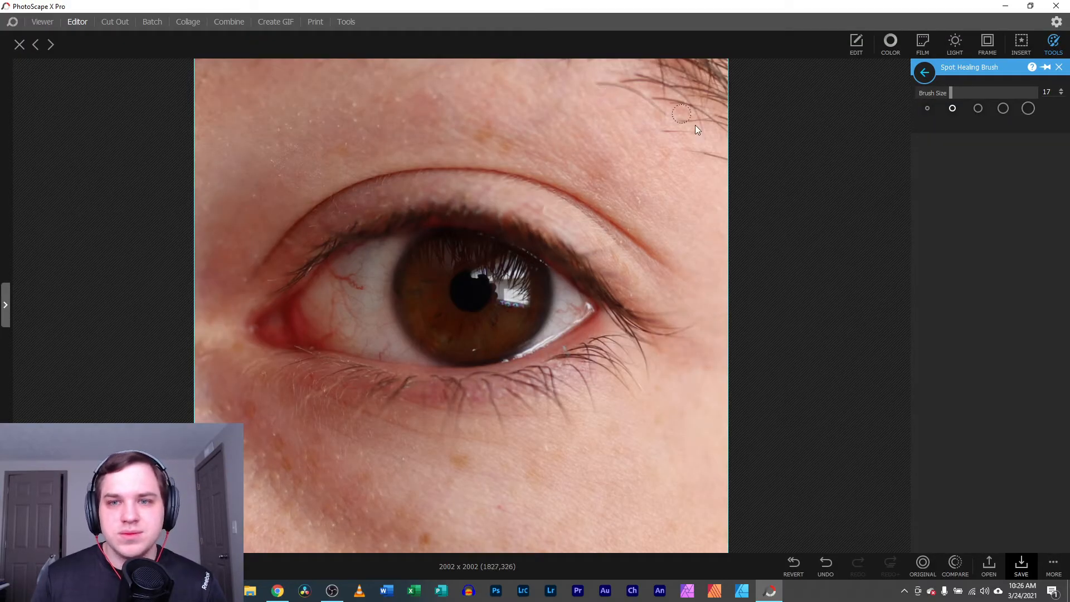
{"action": "mouse_move", "coordinate": [691, 150]}
{"action": "left_mouse_down"}
{"action": "mouse_move", "coordinate": [722, 148]}
{"action": "mouse_move", "coordinate": [679, 135]}
{"action": "mouse_move", "coordinate": [693, 131]}
{"action": "left_mouse_up"}
{"action": "mouse_move", "coordinate": [602, 81]}
{"action": "left_mouse_down"}
{"action": "mouse_move", "coordinate": [727, 122]}
{"action": "mouse_move", "coordinate": [645, 76]}
{"action": "mouse_move", "coordinate": [729, 111]}
{"action": "mouse_move", "coordinate": [655, 64]}
{"action": "mouse_move", "coordinate": [665, 64]}
{"action": "mouse_move", "coordinate": [743, 103]}
{"action": "left_mouse_up"}
{"action": "left_click_drag", "start_coordinate": [679, 52], "coordinate": [733, 59]}
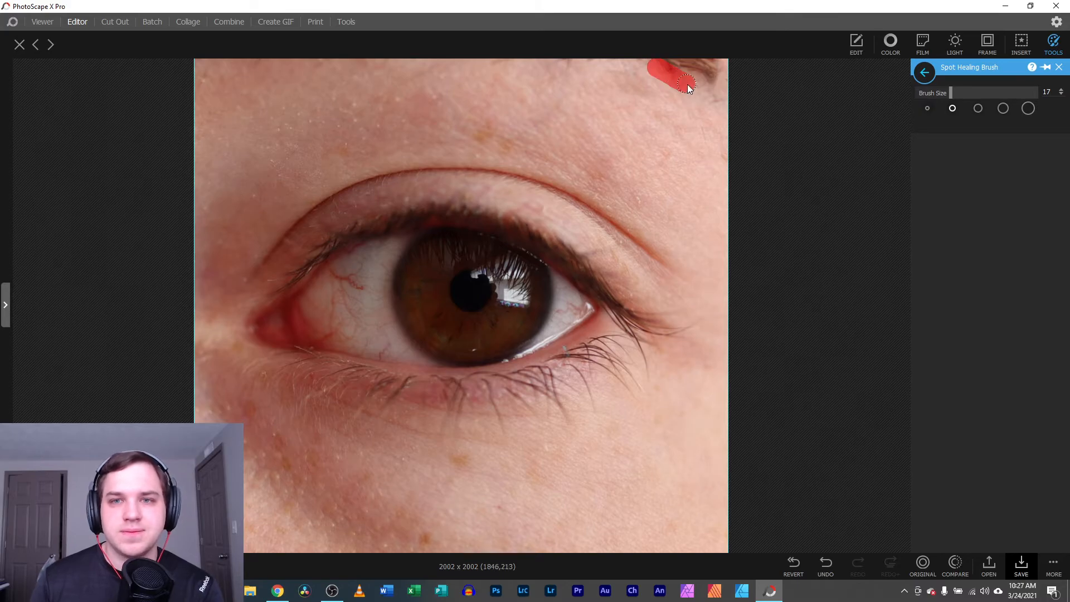
{"action": "mouse_move", "coordinate": [688, 88]}
{"action": "left_mouse_down"}
{"action": "mouse_move", "coordinate": [686, 58]}
{"action": "mouse_move", "coordinate": [734, 73]}
{"action": "left_mouse_up"}
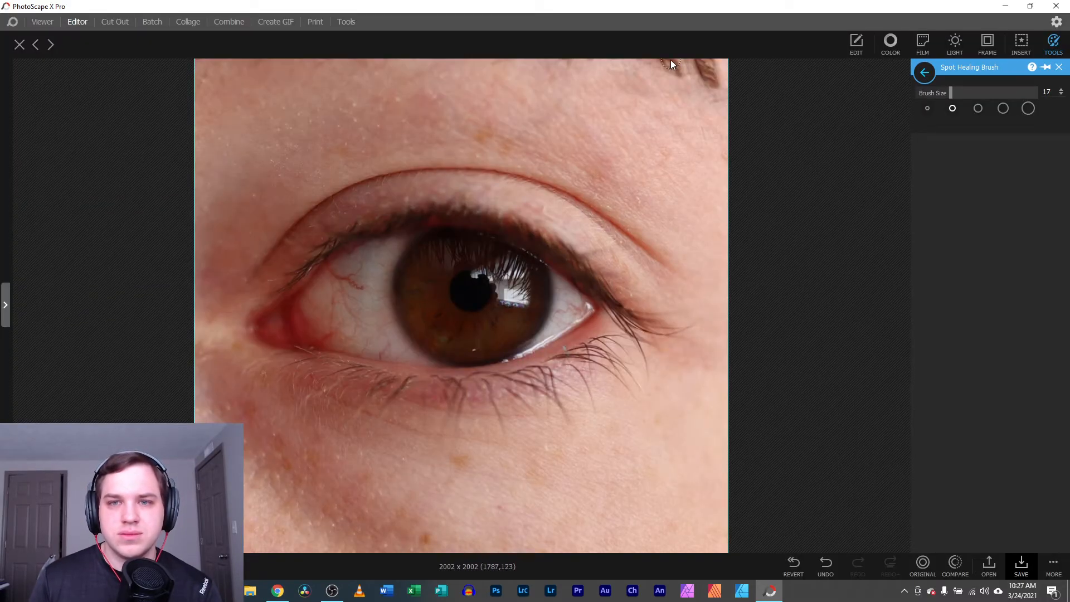
{"action": "left_click_drag", "start_coordinate": [722, 67], "coordinate": [741, 83]}
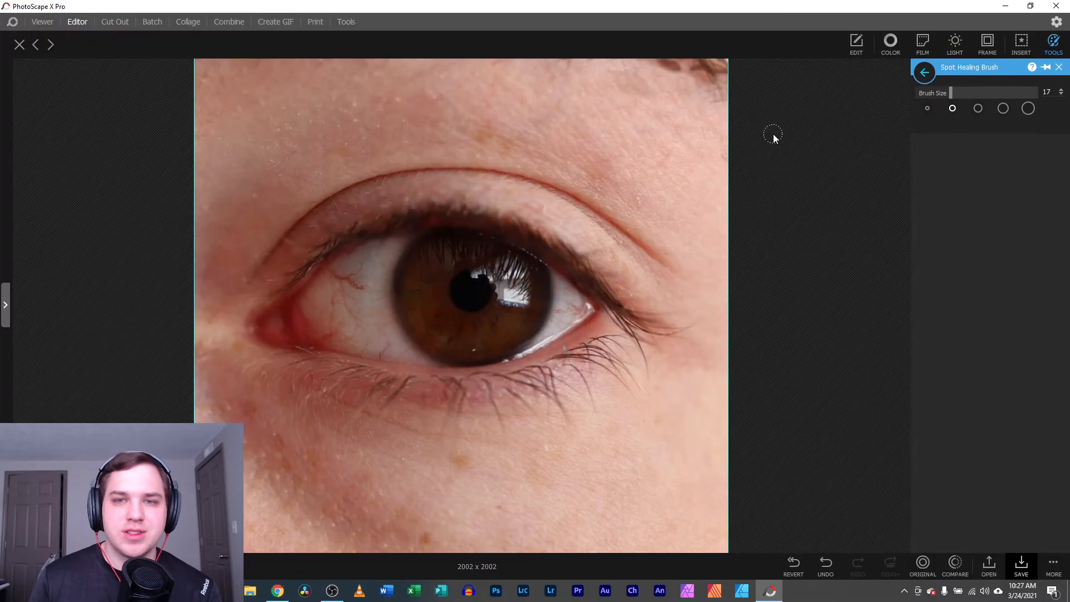
{"action": "left_click", "coordinate": [1059, 67]}
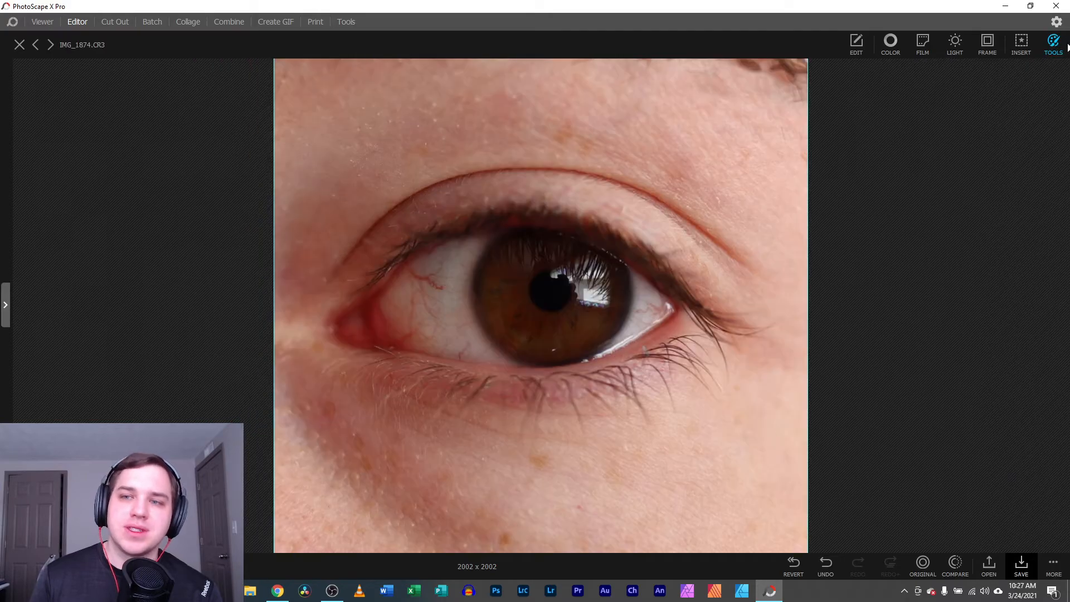
Cover the remaining eyebrow patch at the photo's upper-right edge with nearby skin using the Clone Stamp at brush size 27
{"action": "left_click", "coordinate": [1049, 49]}
{"action": "left_click", "coordinate": [941, 278]}
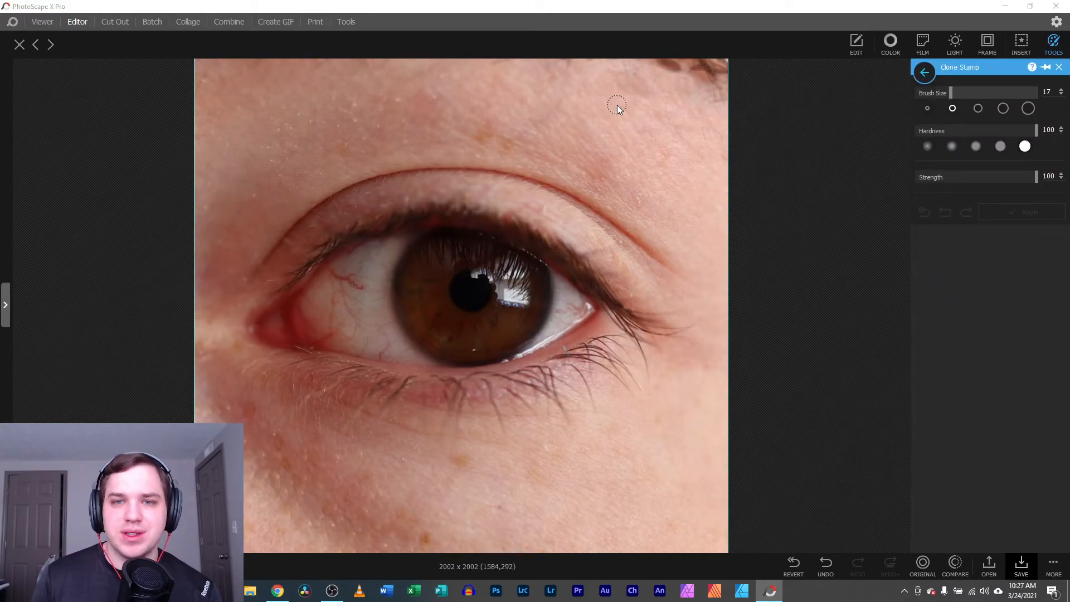
{"action": "left_click", "coordinate": [978, 108]}
{"action": "left_click", "coordinate": [642, 109]}
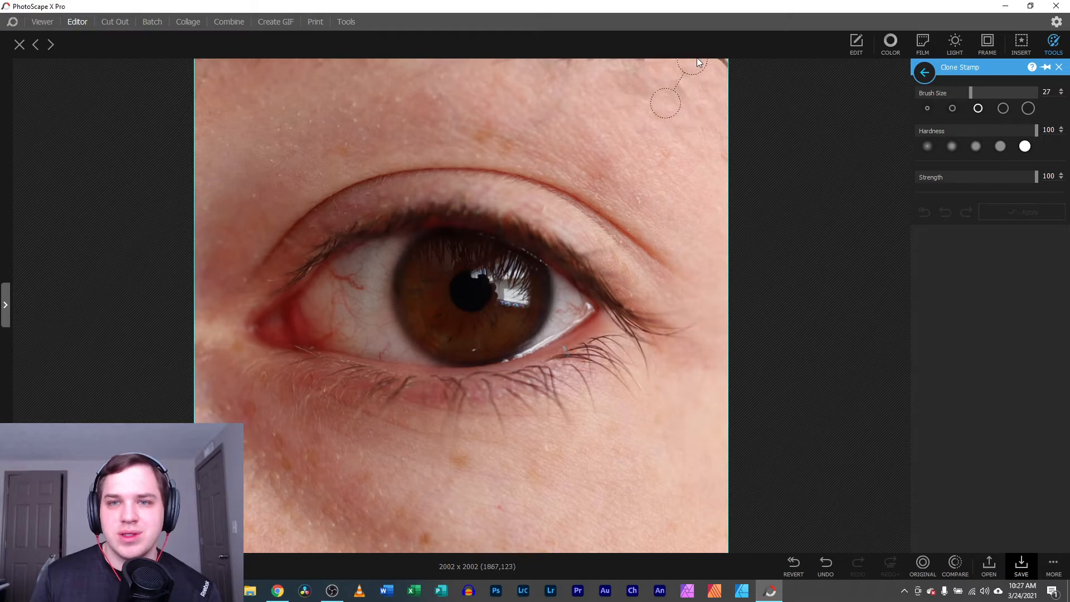
{"action": "left_click_drag", "start_coordinate": [693, 60], "coordinate": [693, 112]}
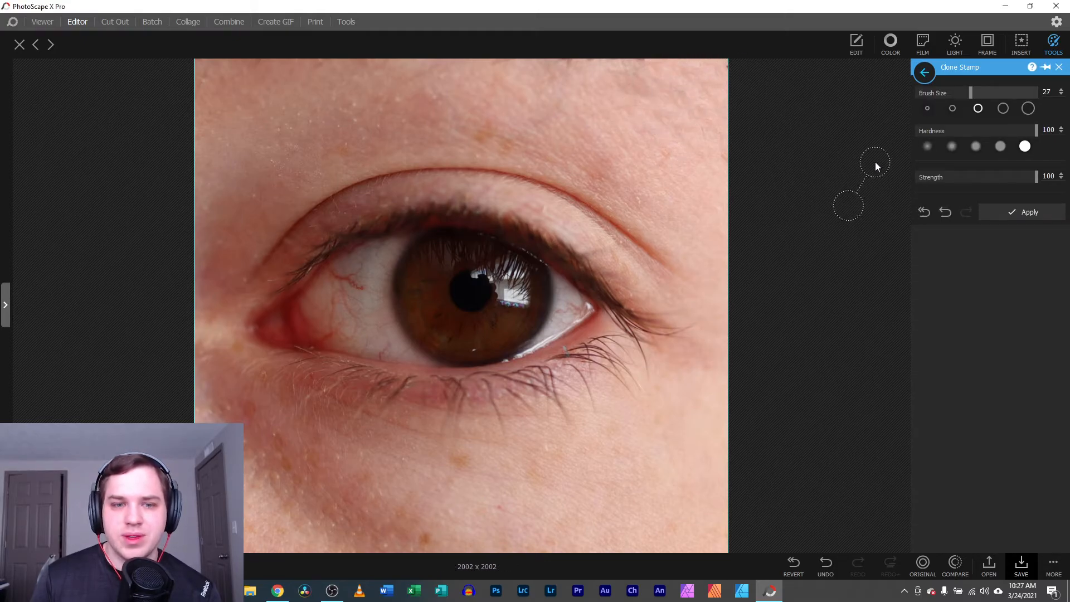
{"action": "left_click", "coordinate": [1058, 67]}
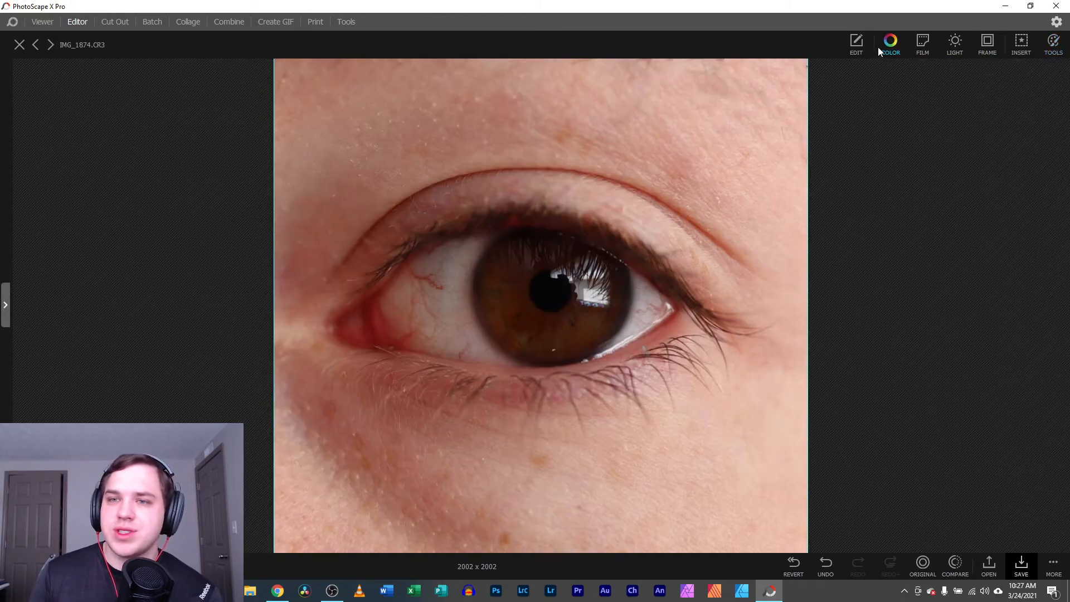
Try the White, Burn, Dodge and Black vignette styles on the photo and apply the White one at amount 50 and size 0
{"action": "left_click", "coordinate": [857, 43]}
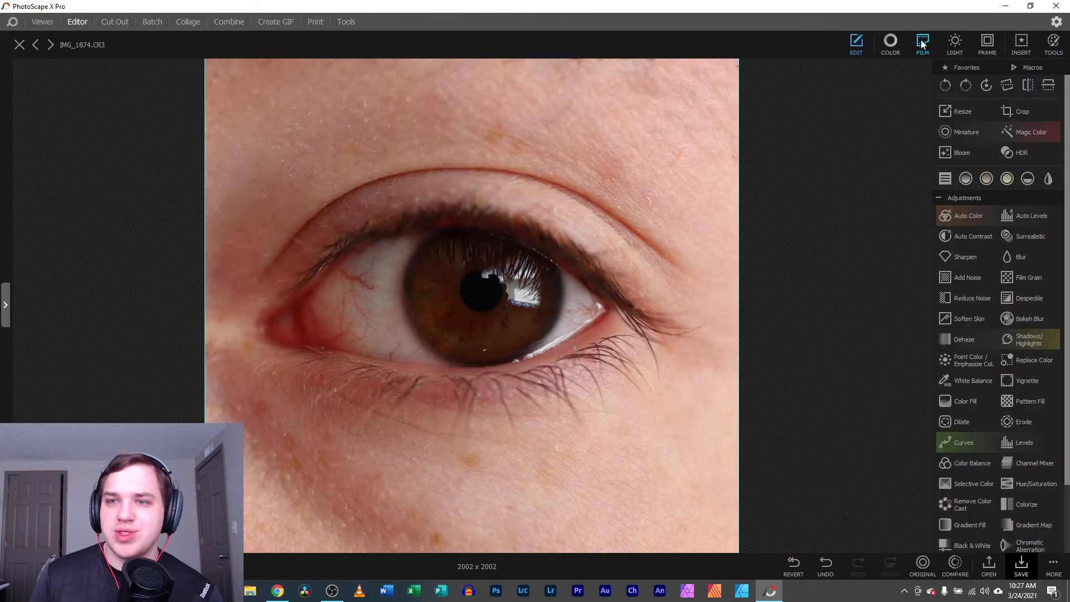
{"action": "left_click", "coordinate": [1024, 381]}
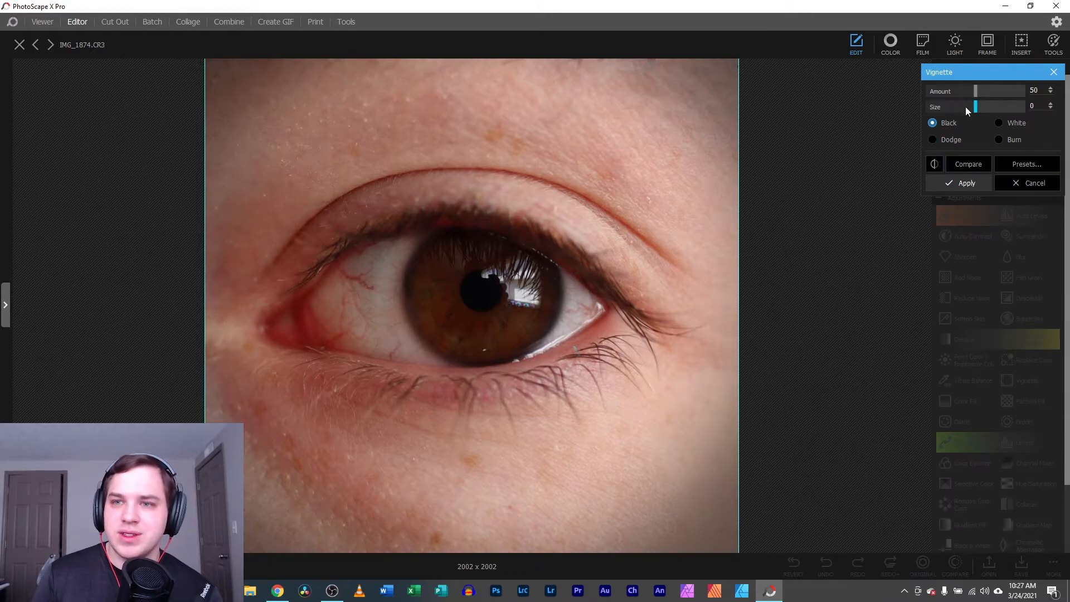
{"action": "left_click", "coordinate": [999, 123]}
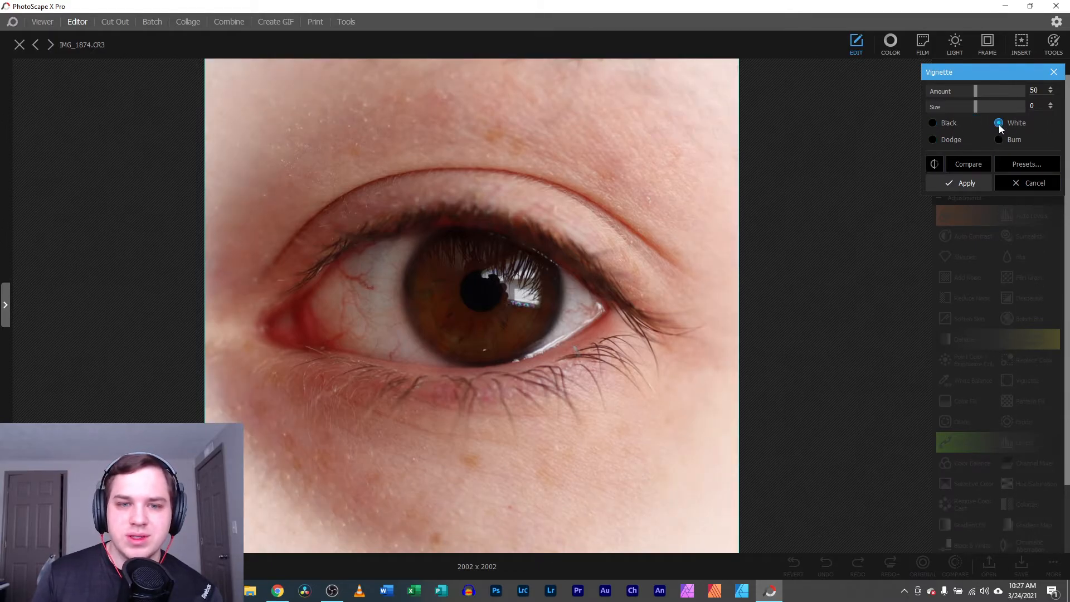
{"action": "left_click", "coordinate": [999, 139]}
{"action": "left_click", "coordinate": [932, 139]}
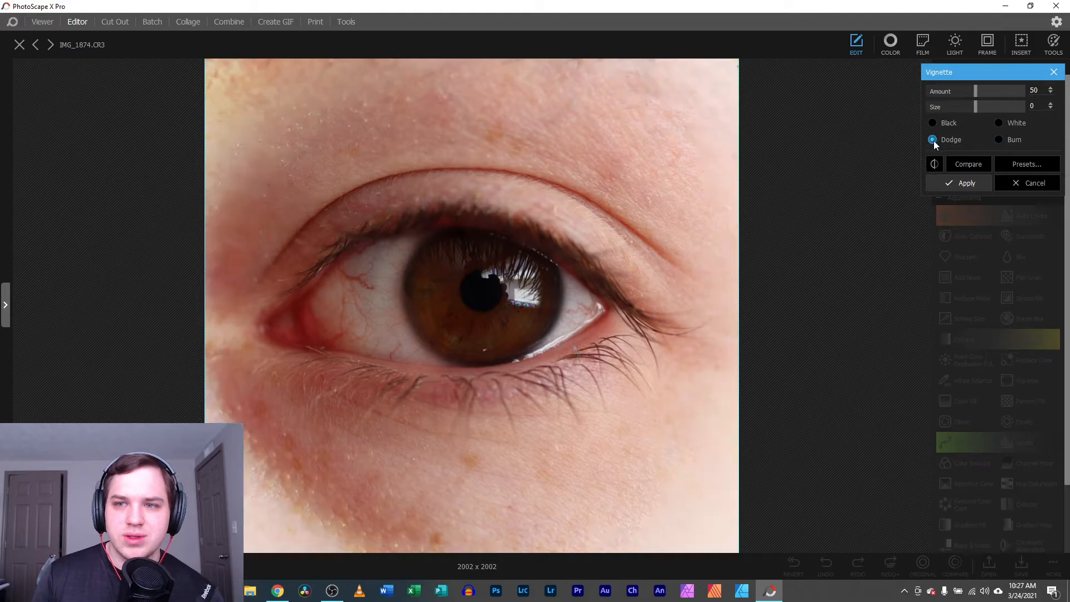
{"action": "left_click", "coordinate": [930, 121]}
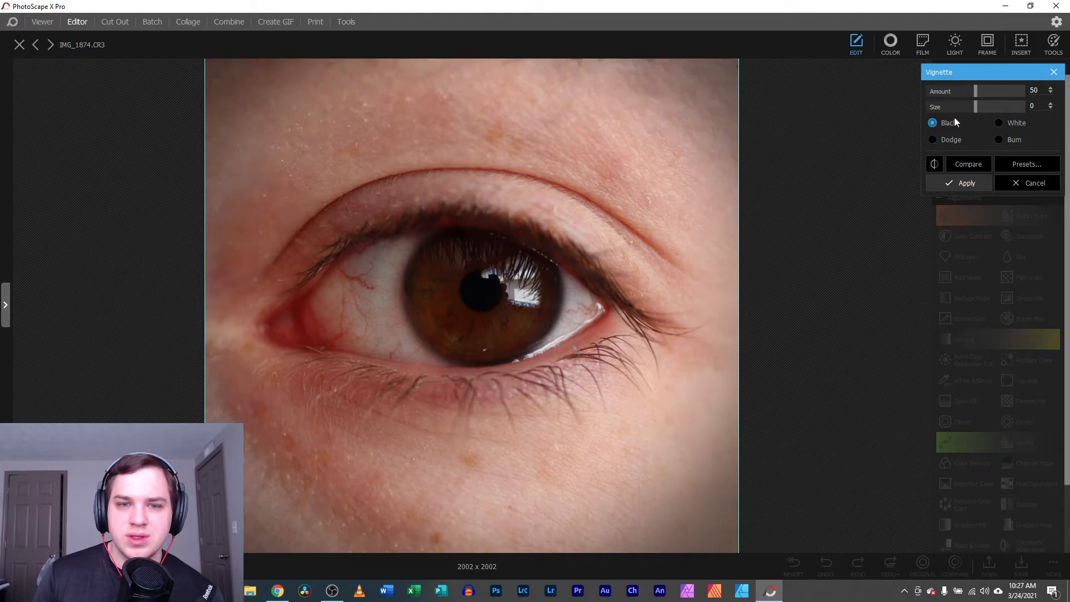
{"action": "left_click", "coordinate": [1000, 123]}
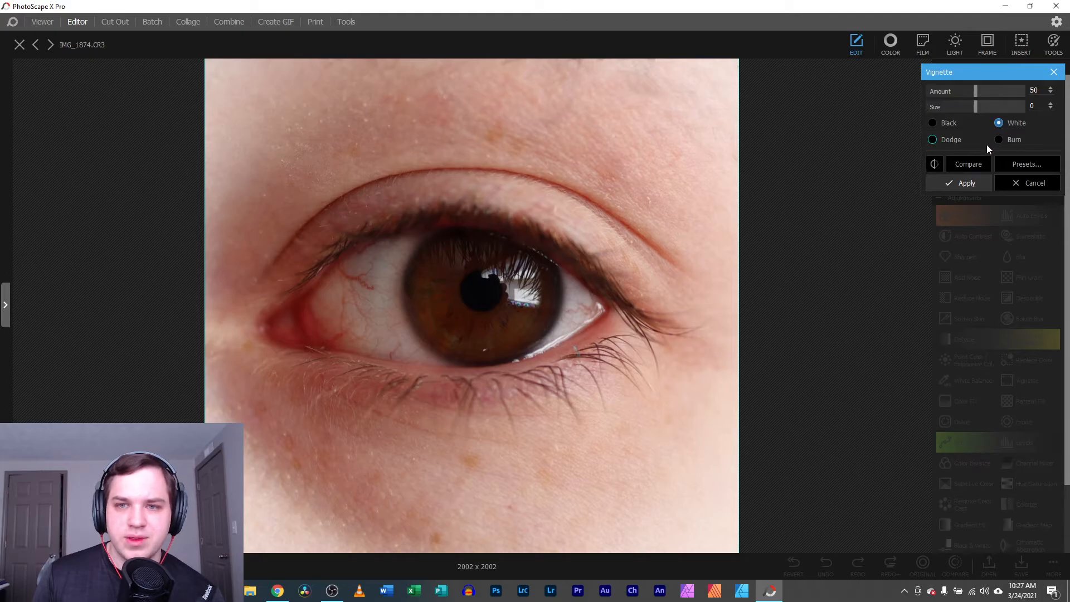
{"action": "left_click", "coordinate": [980, 182]}
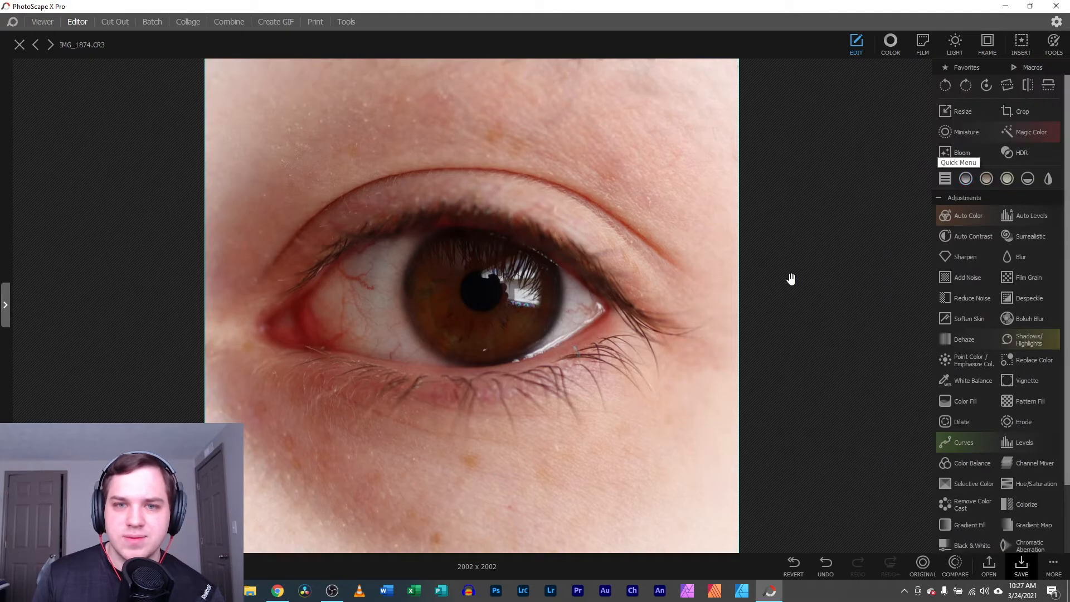
Undo the white vignette and the preceding clone and healing retouches around the eyebrow in the photo's upper-right corner
{"action": "scroll", "coordinate": [473, 305], "scroll_direction": "down", "scroll_amount": 5}
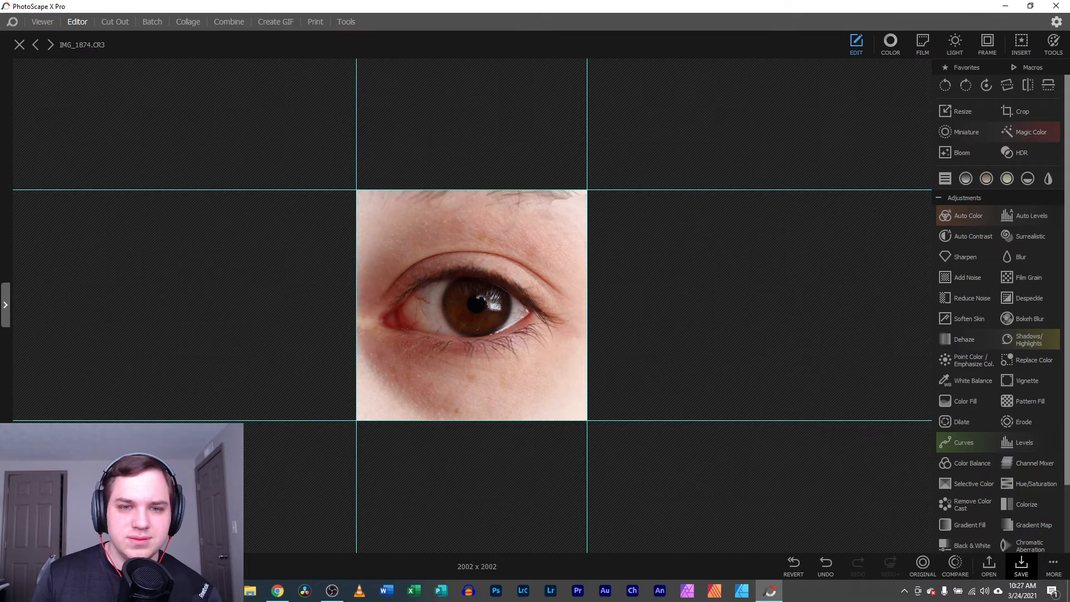
{"action": "scroll", "coordinate": [472, 305], "scroll_direction": "up", "scroll_amount": 3}
{"action": "scroll", "coordinate": [473, 306], "scroll_direction": "down", "scroll_amount": 3}
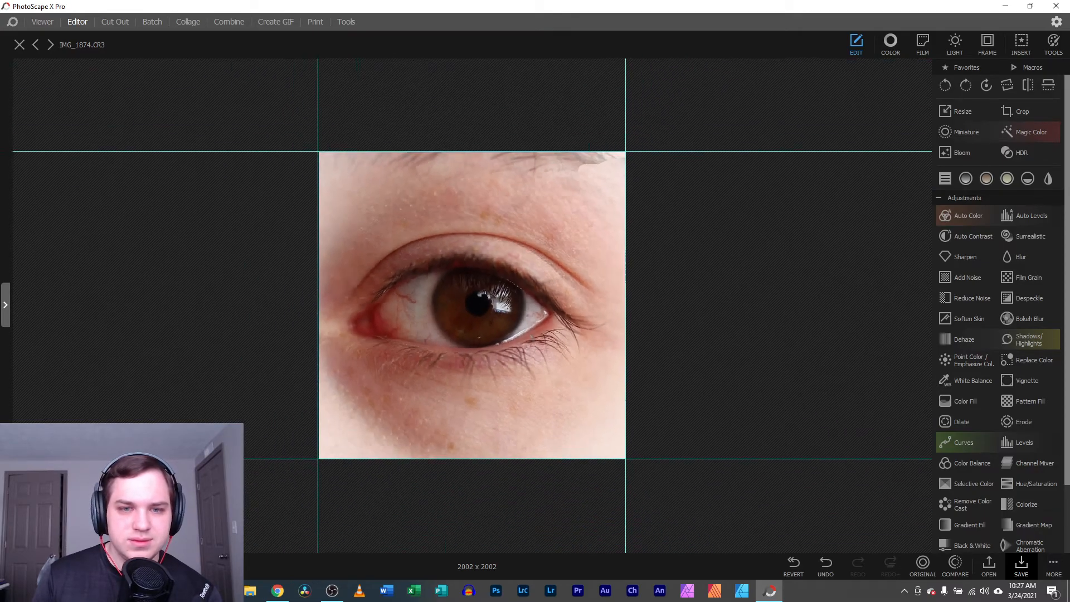
{"action": "scroll", "coordinate": [473, 306], "scroll_direction": "up", "scroll_amount": 4}
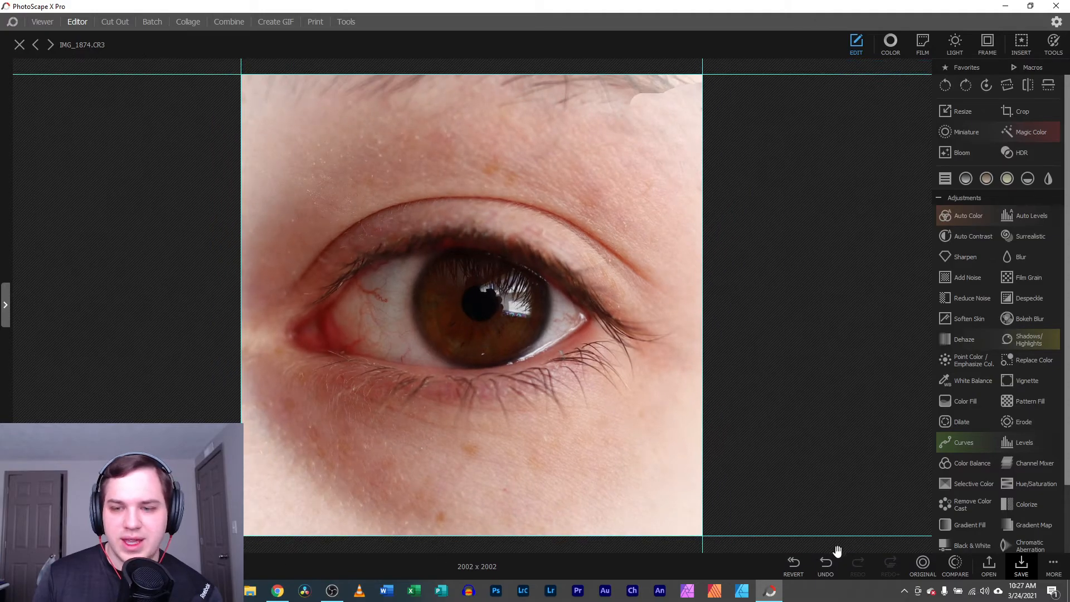
{"action": "left_click", "coordinate": [826, 564]}
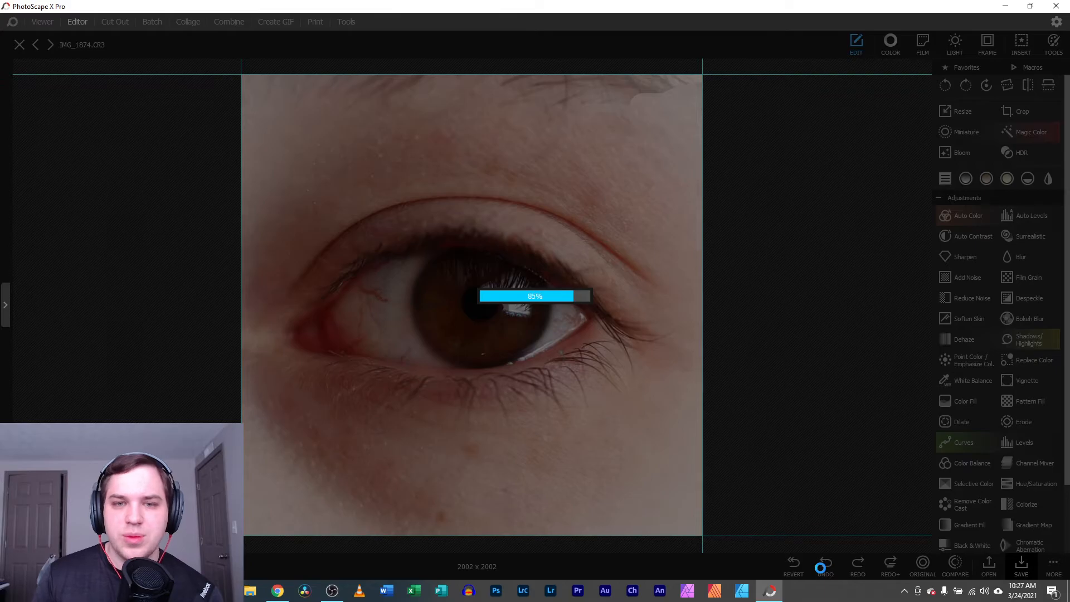
{"action": "left_click", "coordinate": [824, 564]}
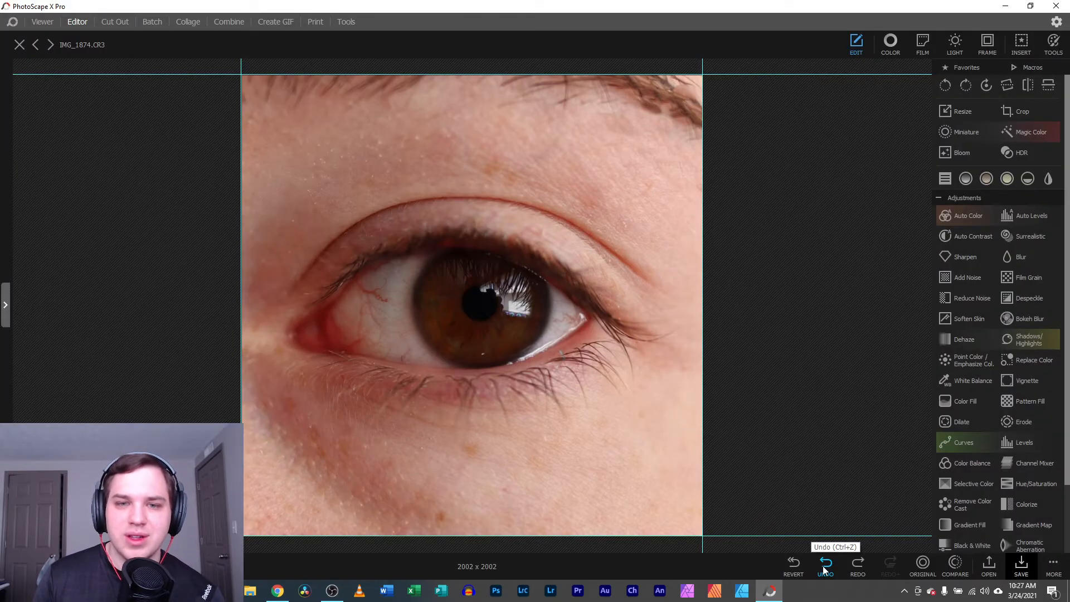
{"action": "left_click", "coordinate": [827, 564]}
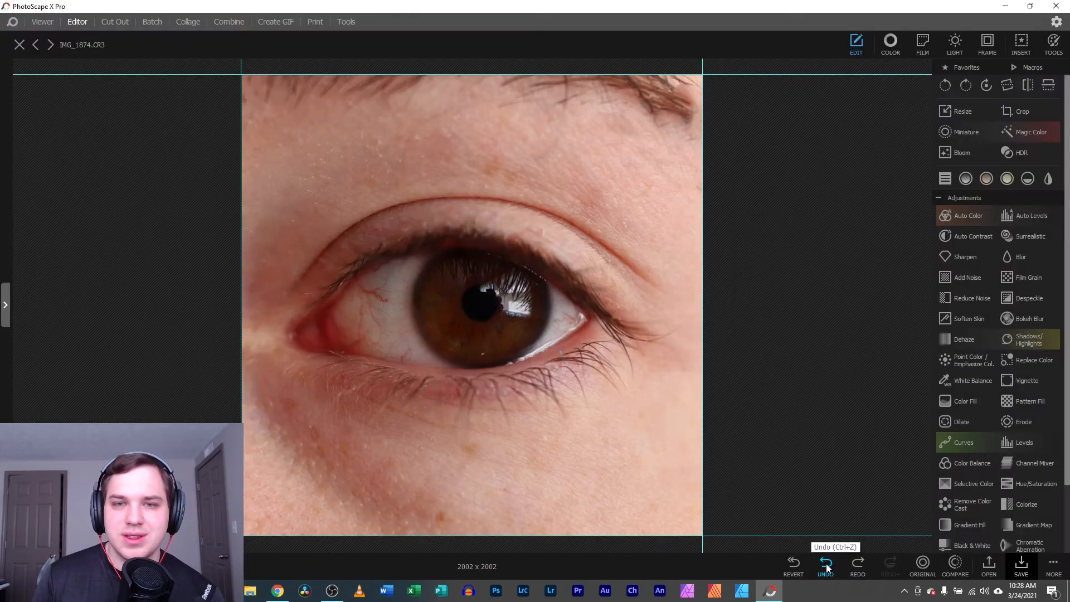
{"action": "left_click", "coordinate": [826, 563]}
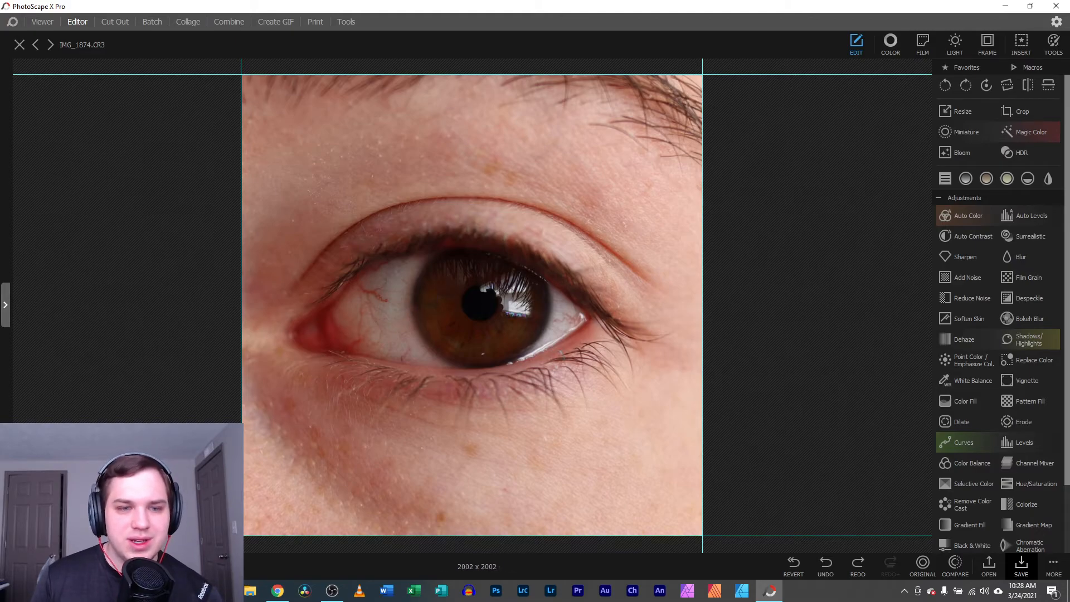
Apply Magic Color at 50 with Brighten at 50 and skin tones protected, comparing the photo before and after
{"action": "scroll", "coordinate": [470, 322], "scroll_direction": "up", "scroll_amount": 6}
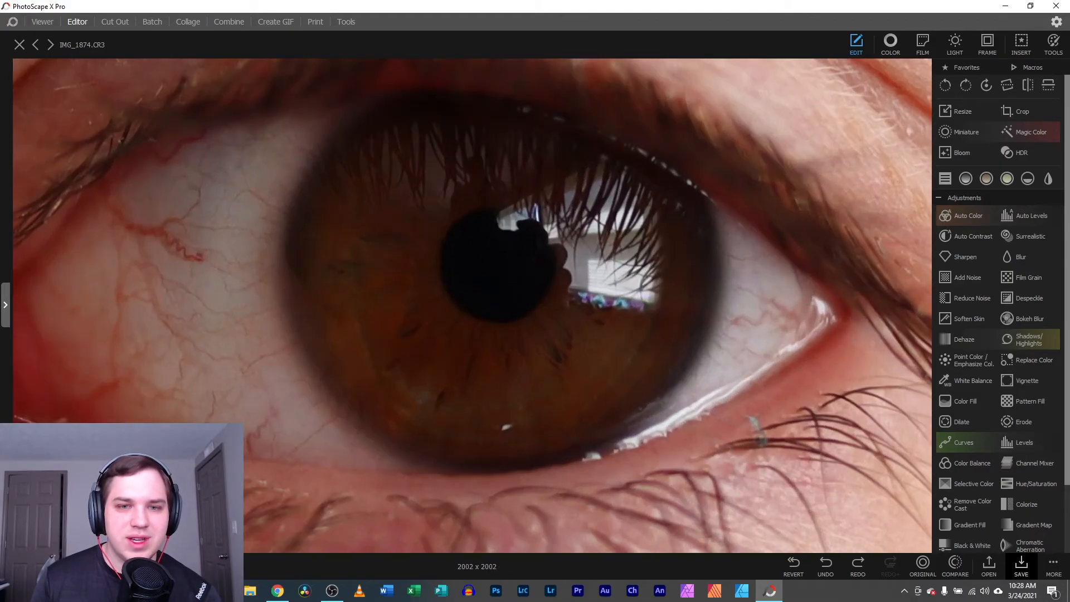
{"action": "left_click", "coordinate": [1020, 131]}
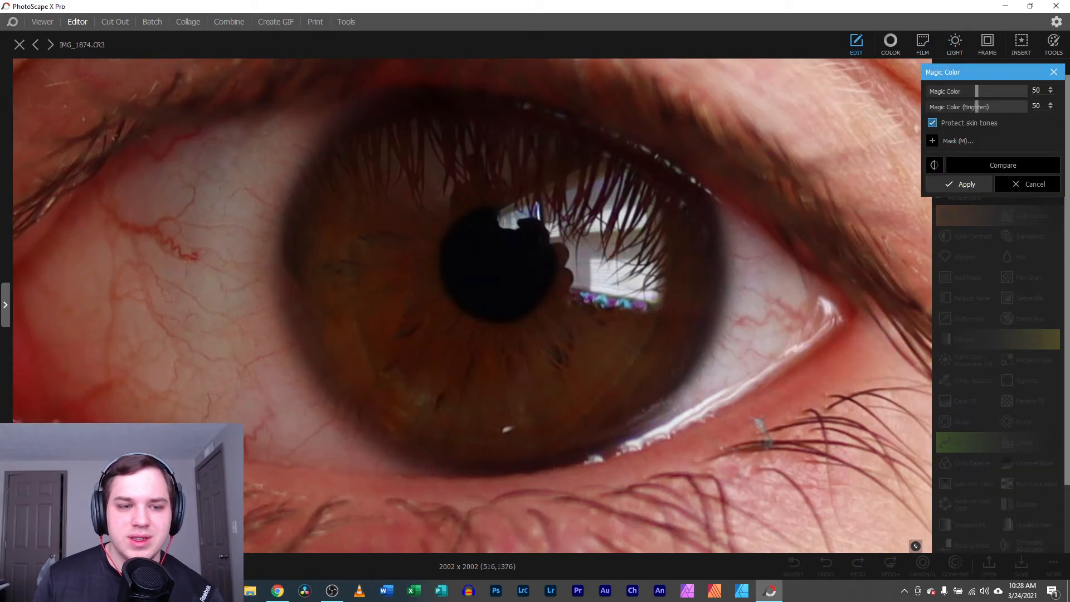
{"action": "scroll", "coordinate": [123, 544], "scroll_direction": "down", "scroll_amount": 6}
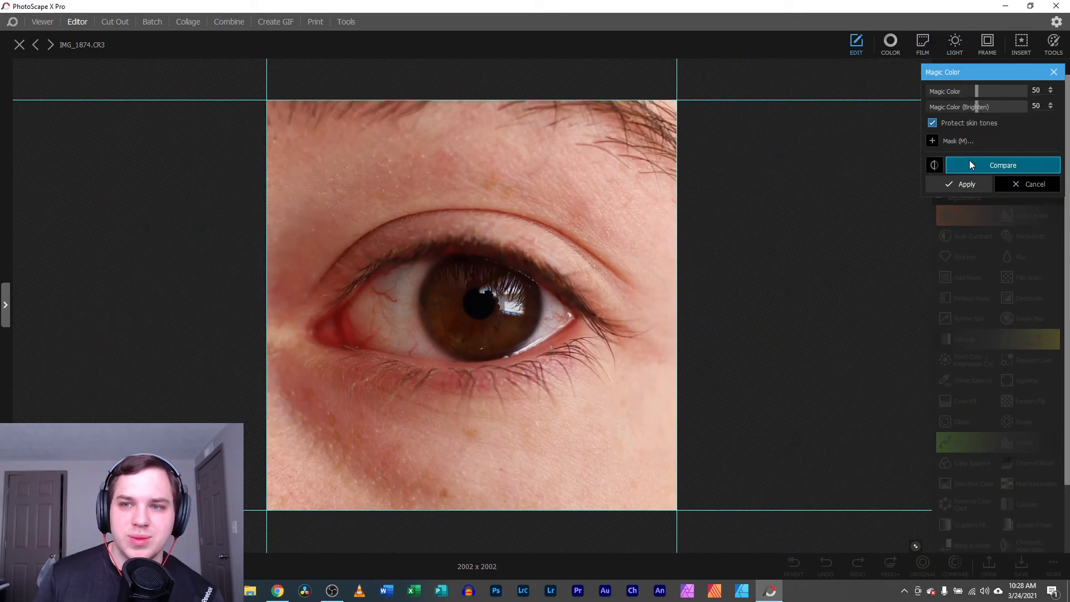
{"action": "left_click", "coordinate": [970, 165]}
{"action": "left_click", "coordinate": [970, 165]}
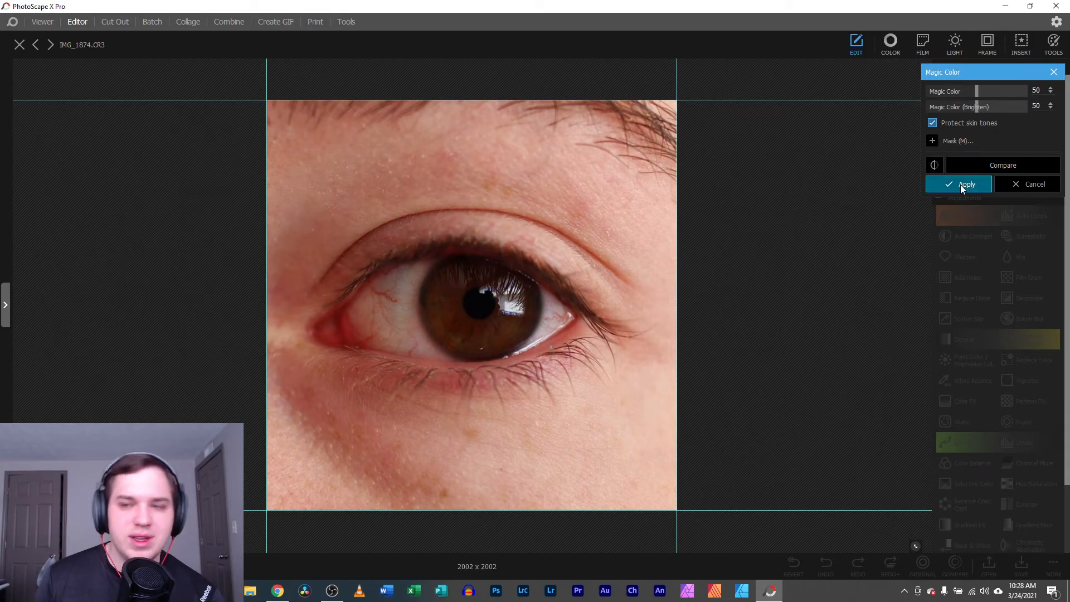
{"action": "left_click", "coordinate": [961, 184]}
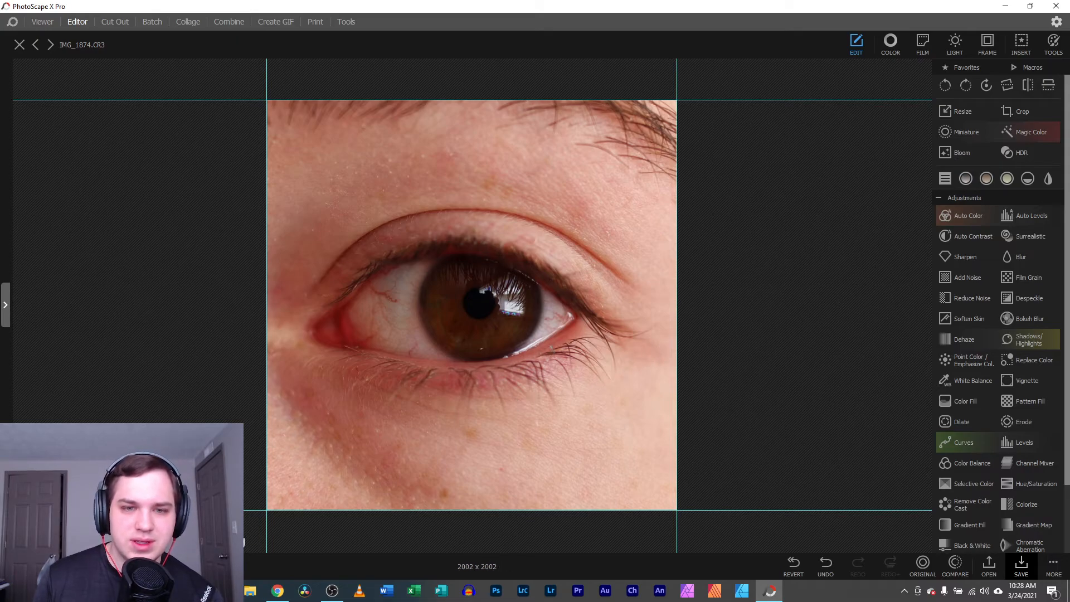
Start a color adjustment and paint a brush mask of size 60 over the brown iris, leaving out the pupil
{"action": "scroll", "coordinate": [474, 319], "scroll_direction": "up", "scroll_amount": 8}
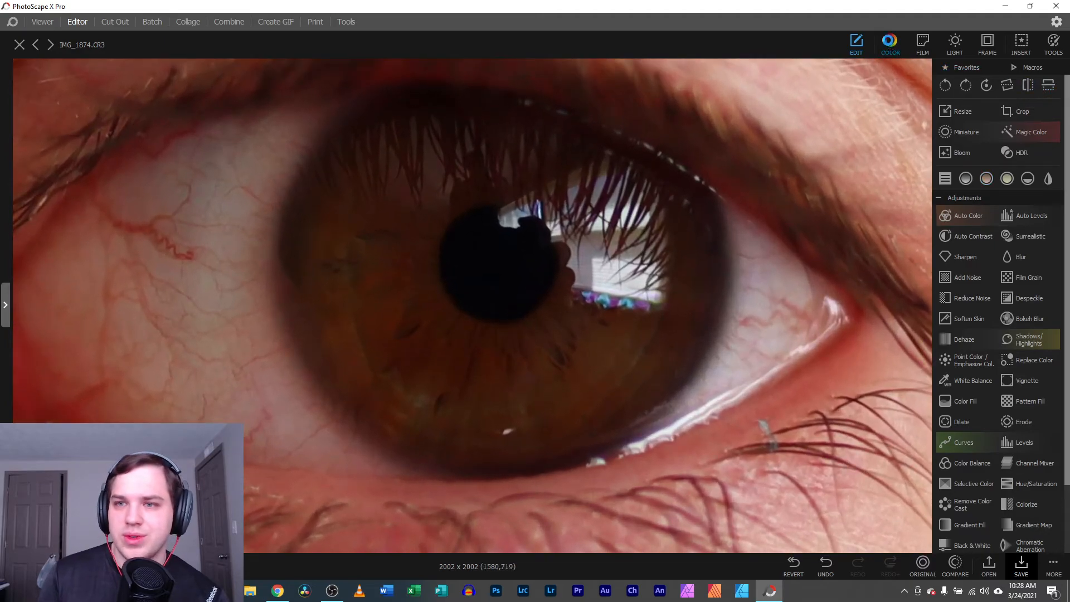
{"action": "left_click", "coordinate": [887, 42]}
{"action": "left_click", "coordinate": [936, 353]}
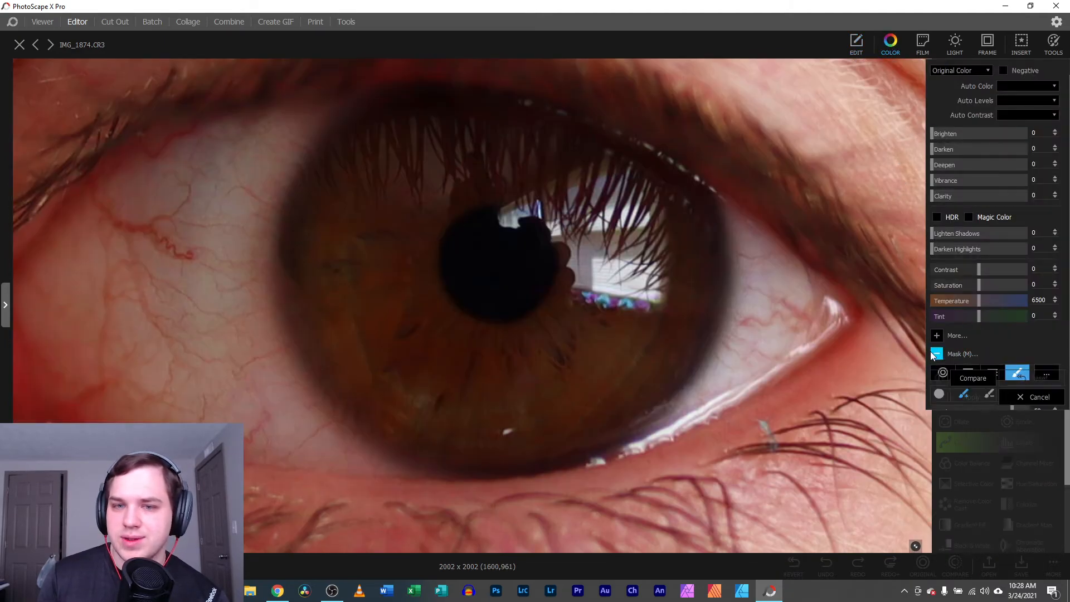
{"action": "mouse_move", "coordinate": [318, 192]}
{"action": "left_mouse_down"}
{"action": "mouse_move", "coordinate": [356, 144]}
{"action": "mouse_move", "coordinate": [403, 116]}
{"action": "left_mouse_up"}
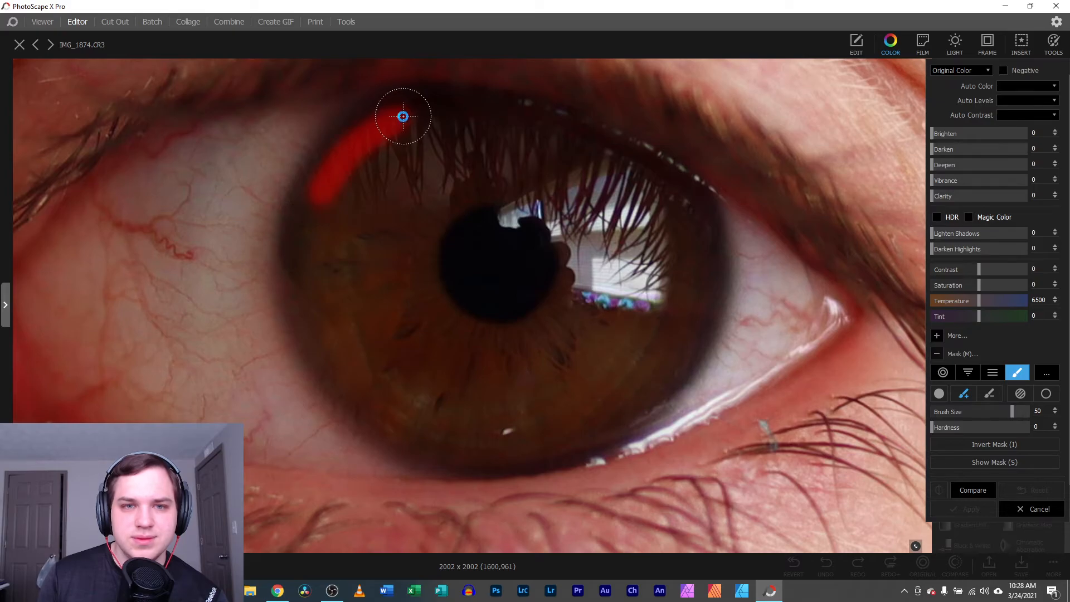
{"action": "left_click", "coordinate": [1024, 411]}
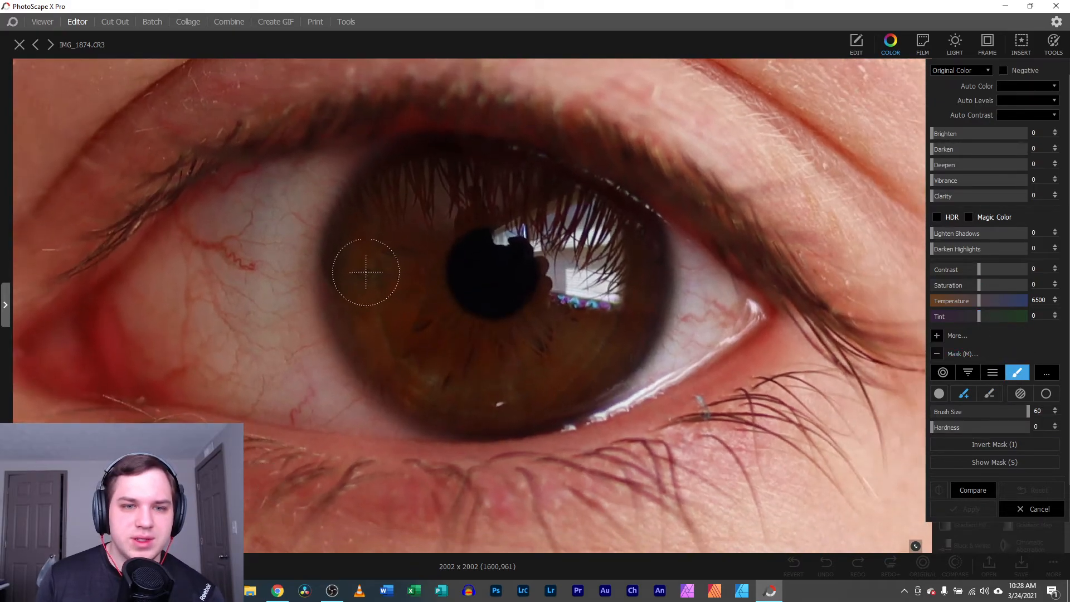
{"action": "mouse_move", "coordinate": [363, 270]}
{"action": "left_mouse_down"}
{"action": "mouse_move", "coordinate": [382, 202]}
{"action": "mouse_move", "coordinate": [470, 157]}
{"action": "mouse_move", "coordinate": [652, 228]}
{"action": "mouse_move", "coordinate": [424, 157]}
{"action": "mouse_move", "coordinate": [387, 171]}
{"action": "mouse_move", "coordinate": [356, 209]}
{"action": "mouse_move", "coordinate": [342, 271]}
{"action": "mouse_move", "coordinate": [359, 328]}
{"action": "mouse_move", "coordinate": [389, 375]}
{"action": "mouse_move", "coordinate": [433, 400]}
{"action": "mouse_move", "coordinate": [562, 404]}
{"action": "mouse_move", "coordinate": [606, 366]}
{"action": "mouse_move", "coordinate": [645, 290]}
{"action": "mouse_move", "coordinate": [647, 218]}
{"action": "mouse_move", "coordinate": [582, 355]}
{"action": "mouse_move", "coordinate": [489, 360]}
{"action": "mouse_move", "coordinate": [414, 326]}
{"action": "mouse_move", "coordinate": [379, 283]}
{"action": "mouse_move", "coordinate": [440, 357]}
{"action": "mouse_move", "coordinate": [544, 326]}
{"action": "mouse_move", "coordinate": [590, 263]}
{"action": "mouse_move", "coordinate": [540, 201]}
{"action": "mouse_move", "coordinate": [459, 185]}
{"action": "mouse_move", "coordinate": [415, 226]}
{"action": "mouse_move", "coordinate": [447, 335]}
{"action": "mouse_move", "coordinate": [491, 342]}
{"action": "mouse_move", "coordinate": [553, 315]}
{"action": "mouse_move", "coordinate": [572, 272]}
{"action": "mouse_move", "coordinate": [561, 224]}
{"action": "mouse_move", "coordinate": [511, 198]}
{"action": "mouse_move", "coordinate": [450, 212]}
{"action": "mouse_move", "coordinate": [431, 236]}
{"action": "mouse_move", "coordinate": [429, 314]}
{"action": "mouse_move", "coordinate": [474, 336]}
{"action": "mouse_move", "coordinate": [526, 337]}
{"action": "mouse_move", "coordinate": [557, 311]}
{"action": "mouse_move", "coordinate": [559, 256]}
{"action": "mouse_move", "coordinate": [523, 211]}
{"action": "mouse_move", "coordinate": [472, 208]}
{"action": "mouse_move", "coordinate": [419, 224]}
{"action": "mouse_move", "coordinate": [394, 272]}
{"action": "mouse_move", "coordinate": [427, 362]}
{"action": "mouse_move", "coordinate": [501, 389]}
{"action": "mouse_move", "coordinate": [556, 341]}
{"action": "mouse_move", "coordinate": [588, 275]}
{"action": "left_mouse_up"}
Set Brighten to 33 for the masked iris, trying a slight contrast change and returning Contrast to 0
{"action": "left_click_drag", "start_coordinate": [956, 134], "coordinate": [979, 136]}
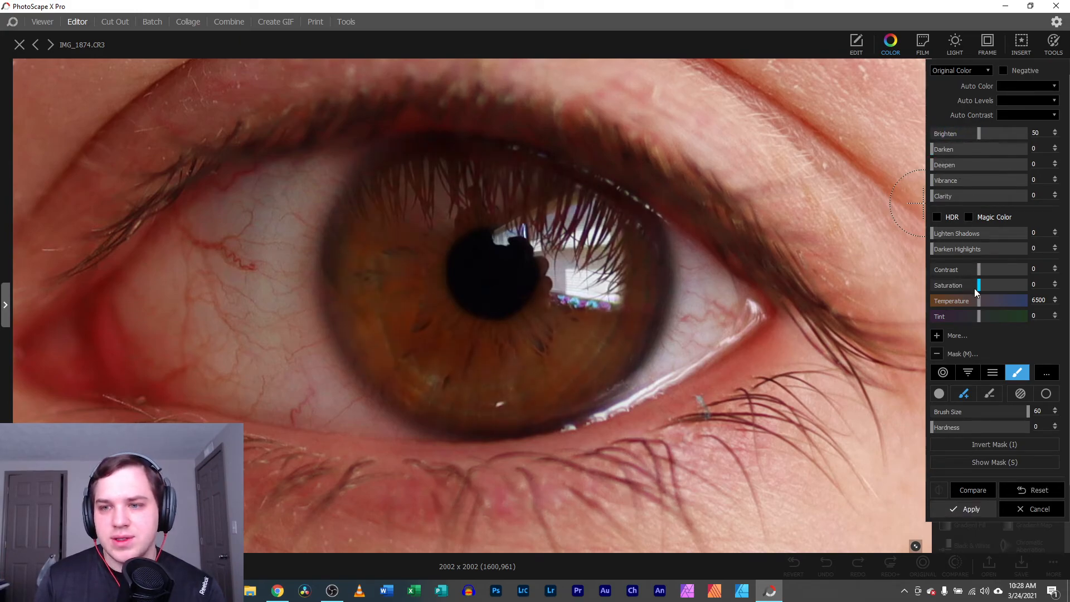
{"action": "mouse_move", "coordinate": [980, 286]}
{"action": "left_mouse_down"}
{"action": "mouse_move", "coordinate": [993, 285]}
{"action": "mouse_move", "coordinate": [979, 285]}
{"action": "mouse_move", "coordinate": [979, 273]}
{"action": "left_mouse_up"}
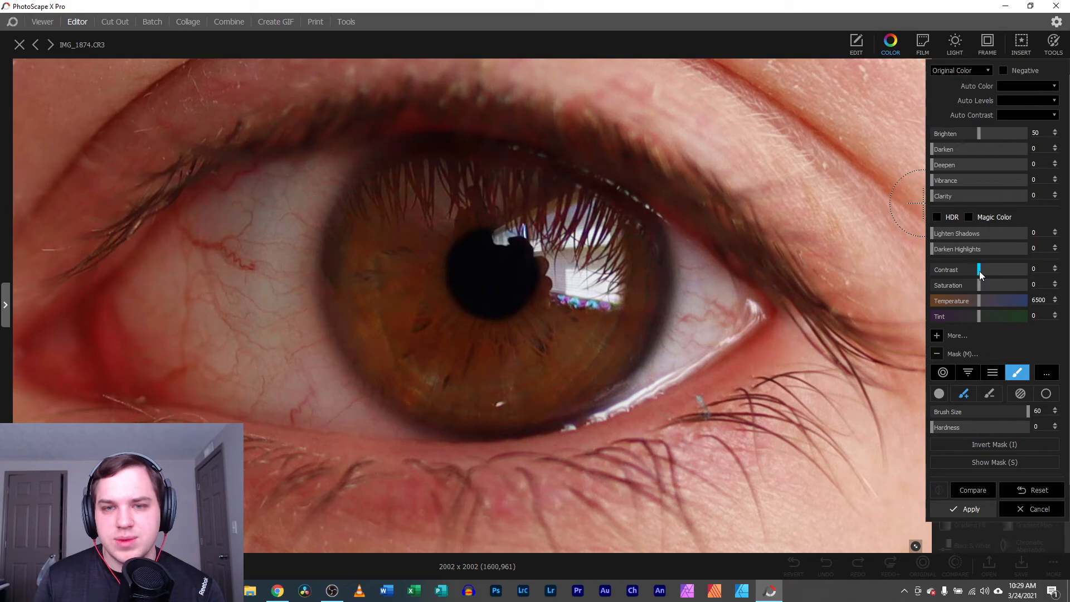
{"action": "left_click_drag", "start_coordinate": [979, 135], "coordinate": [988, 136]}
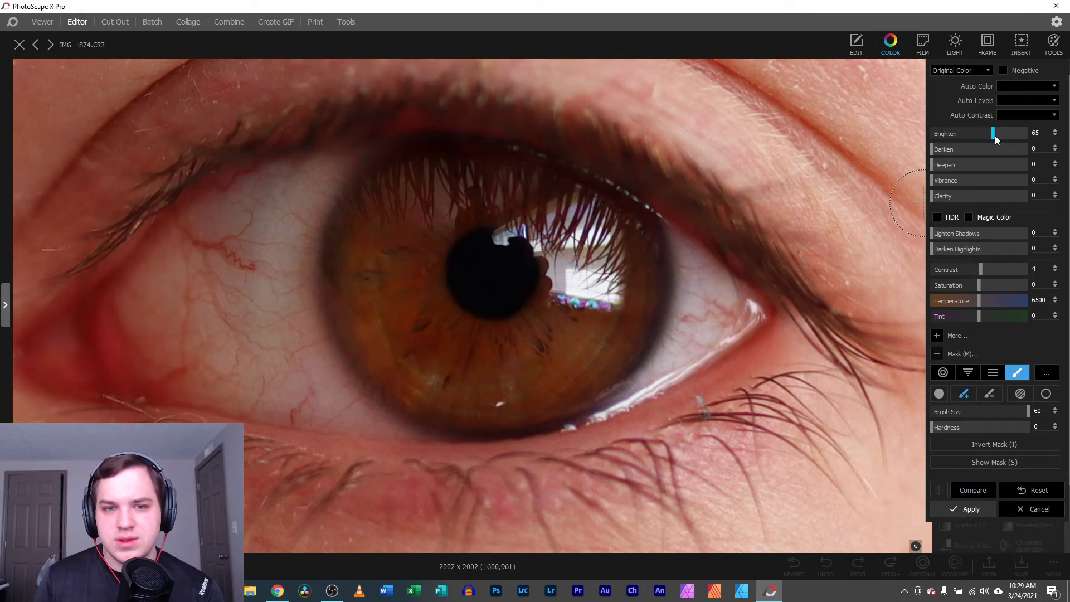
{"action": "left_click_drag", "start_coordinate": [987, 135], "coordinate": [983, 135]}
{"action": "left_click_drag", "start_coordinate": [980, 269], "coordinate": [980, 270]}
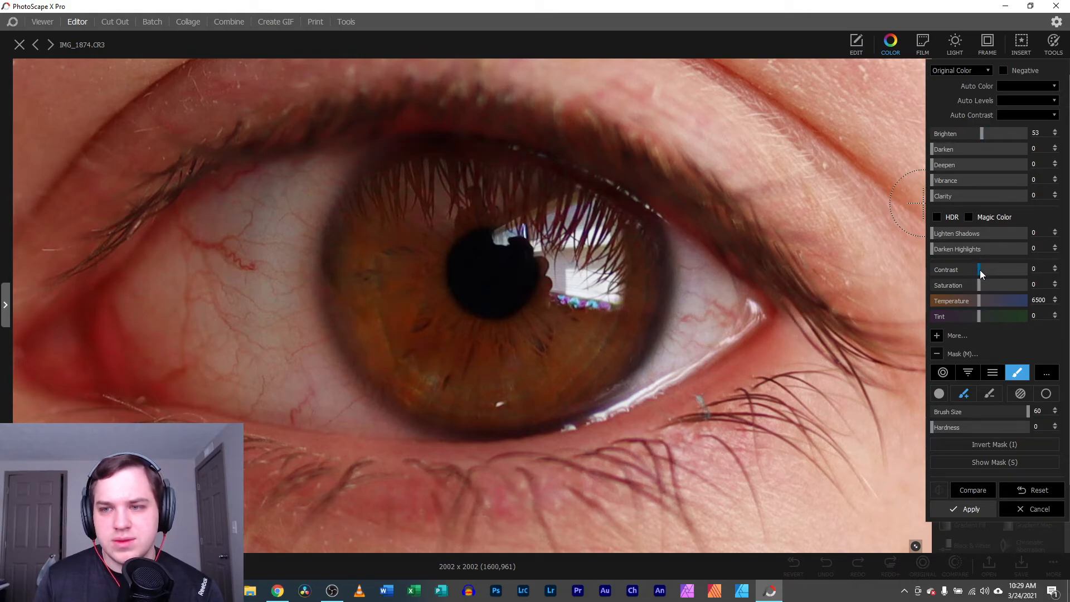
{"action": "left_click_drag", "start_coordinate": [981, 136], "coordinate": [962, 136]}
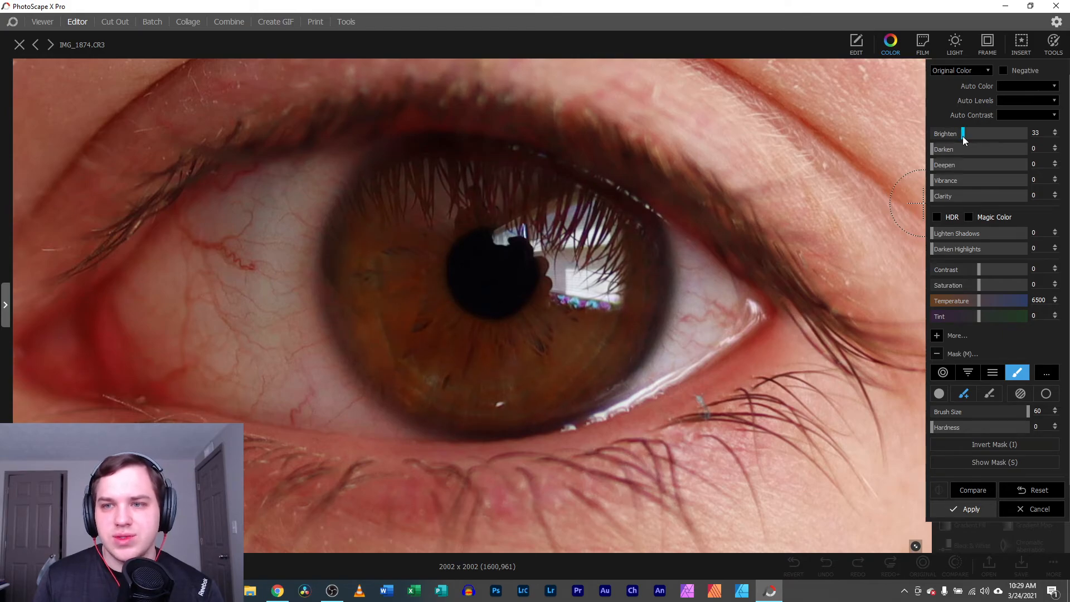
Try raising the iris's Vibrance, reset it to 0, and set Clarity to 42 instead
{"action": "left_click_drag", "start_coordinate": [932, 181], "coordinate": [936, 185]}
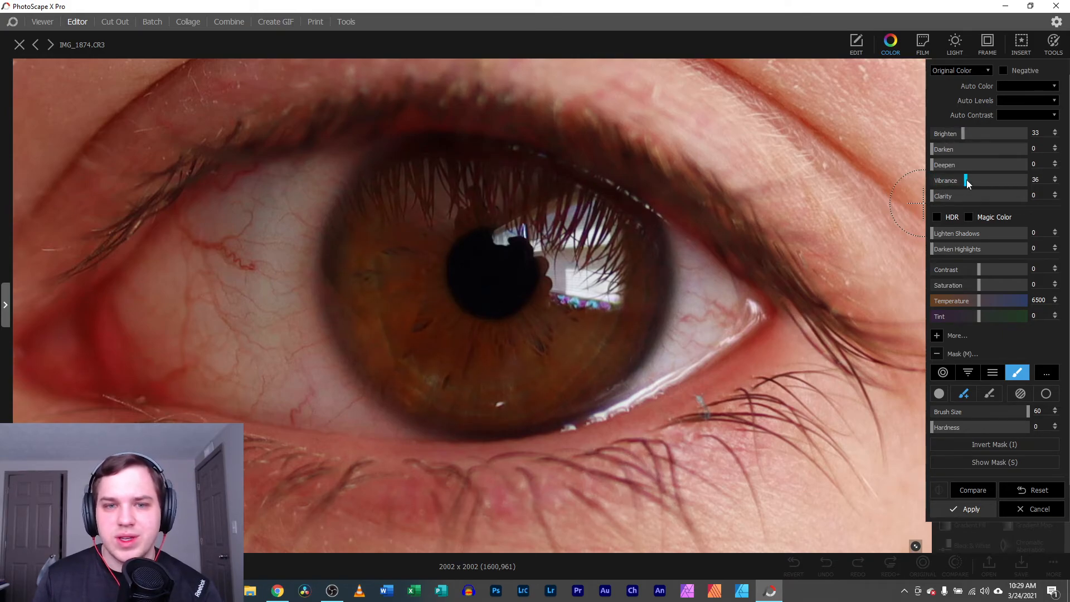
{"action": "double_click", "coordinate": [988, 178]}
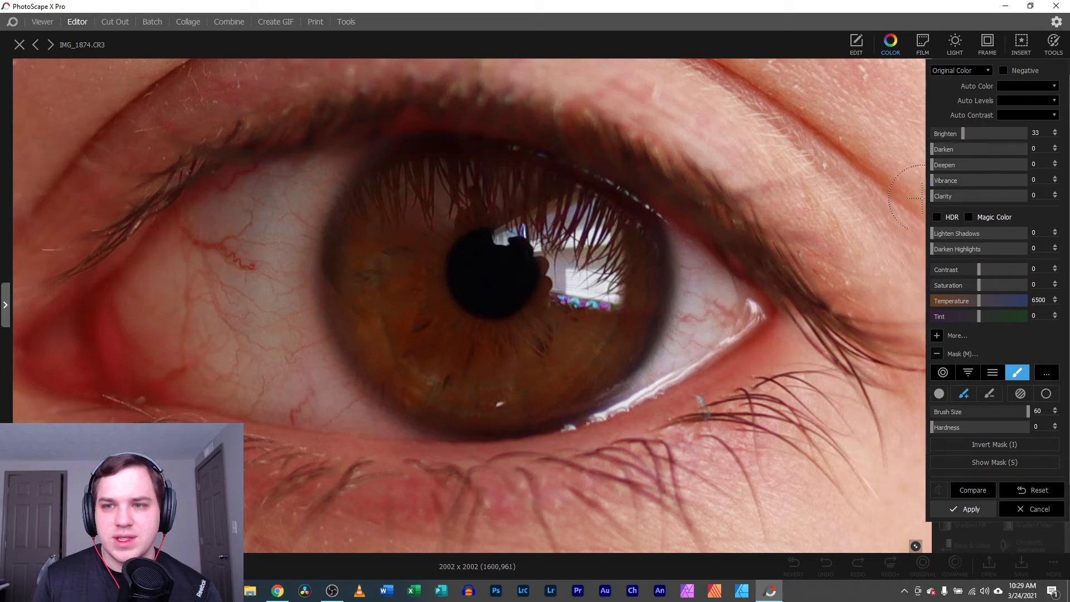
{"action": "left_click_drag", "start_coordinate": [931, 196], "coordinate": [972, 194]}
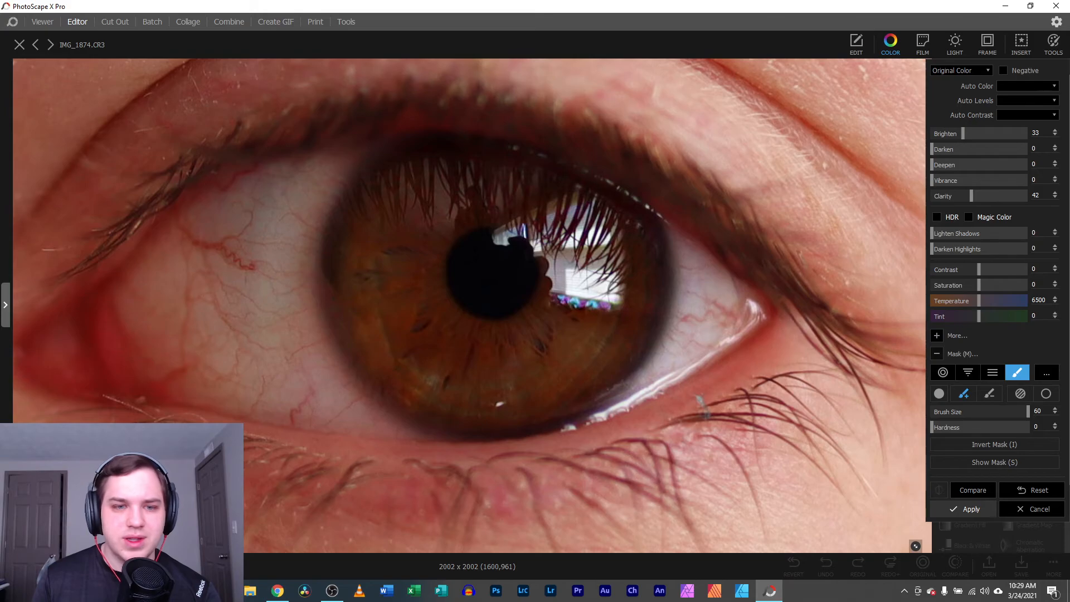
Compare the whole photo with and without the iris adjustments, and show the mask up close to examine its coverage of the iris
{"action": "scroll", "coordinate": [320, 407], "scroll_direction": "down", "scroll_amount": 9}
{"action": "scroll", "coordinate": [321, 407], "scroll_direction": "up", "scroll_amount": 4}
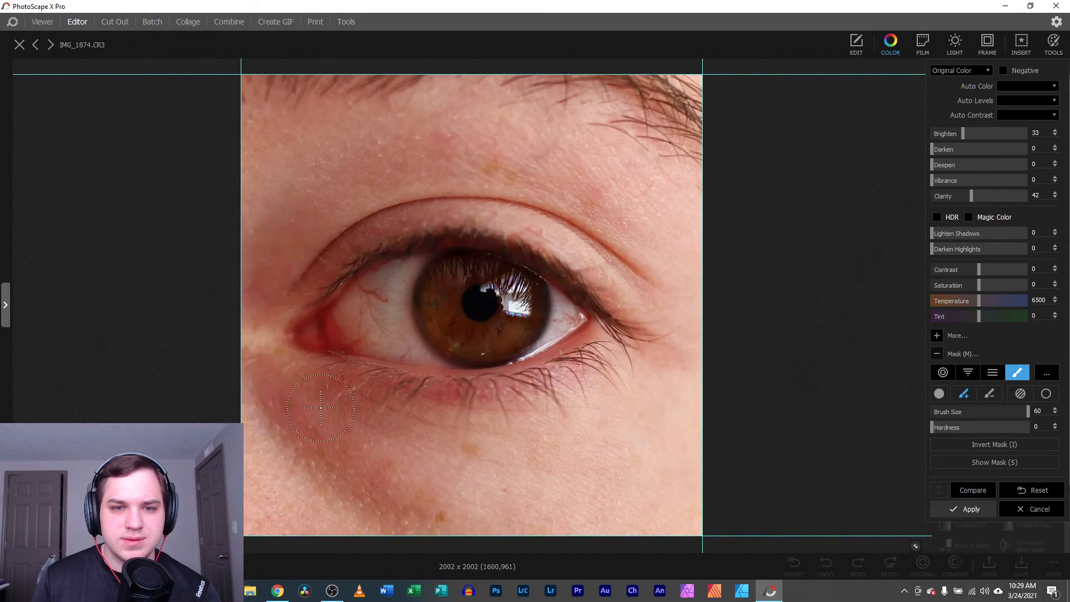
{"action": "left_click", "coordinate": [976, 491]}
{"action": "left_click", "coordinate": [976, 491]}
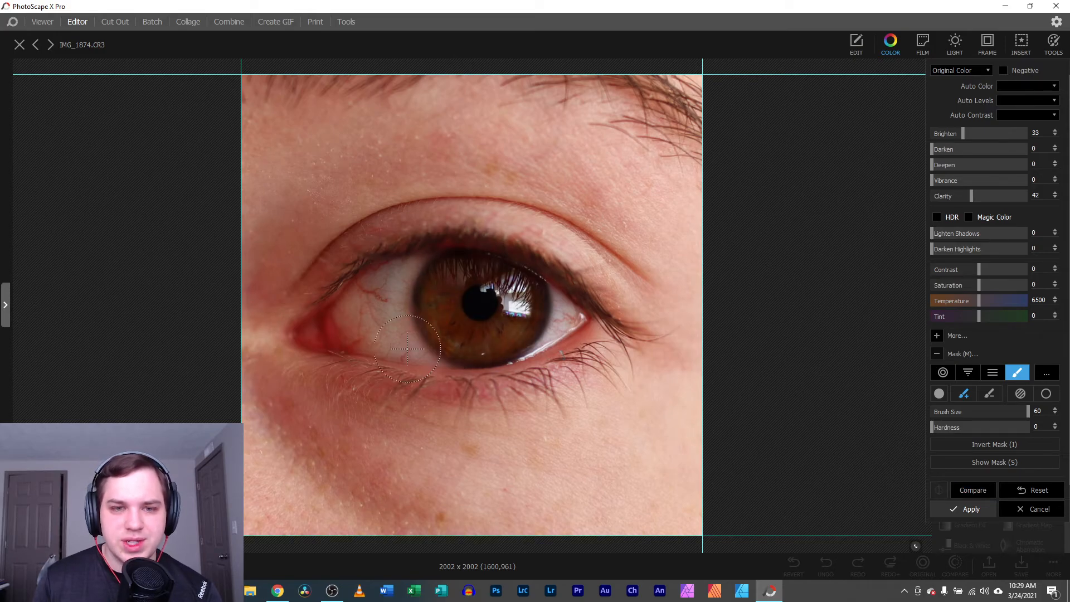
{"action": "left_click", "coordinate": [982, 462]}
{"action": "left_click", "coordinate": [982, 463]}
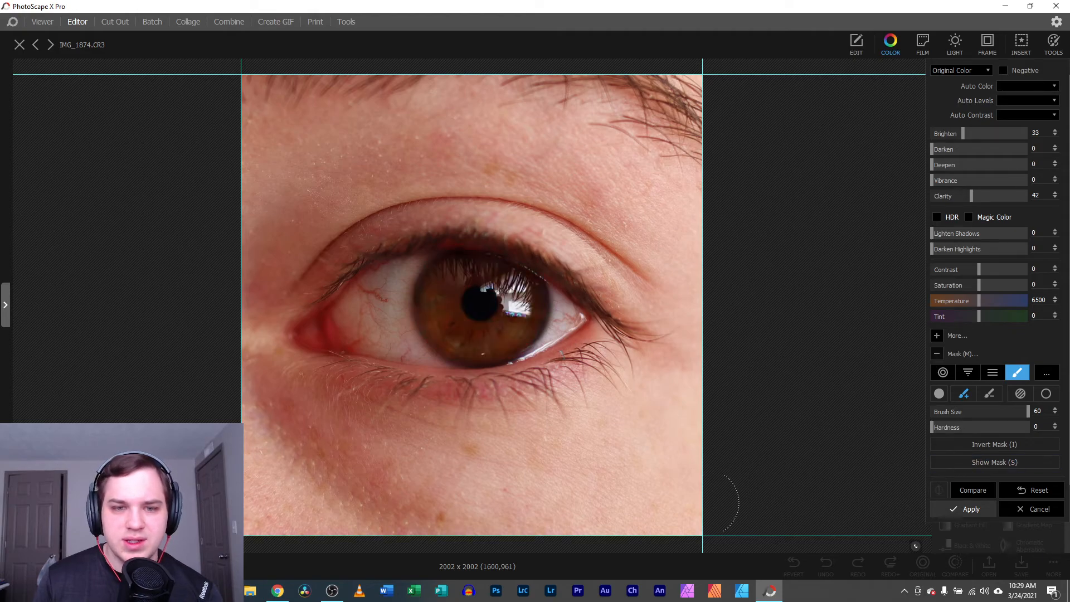
{"action": "scroll", "coordinate": [471, 324], "scroll_direction": "up", "scroll_amount": 4}
{"action": "scroll", "coordinate": [356, 335], "scroll_direction": "up", "scroll_amount": 2}
{"action": "key", "text": "s"}
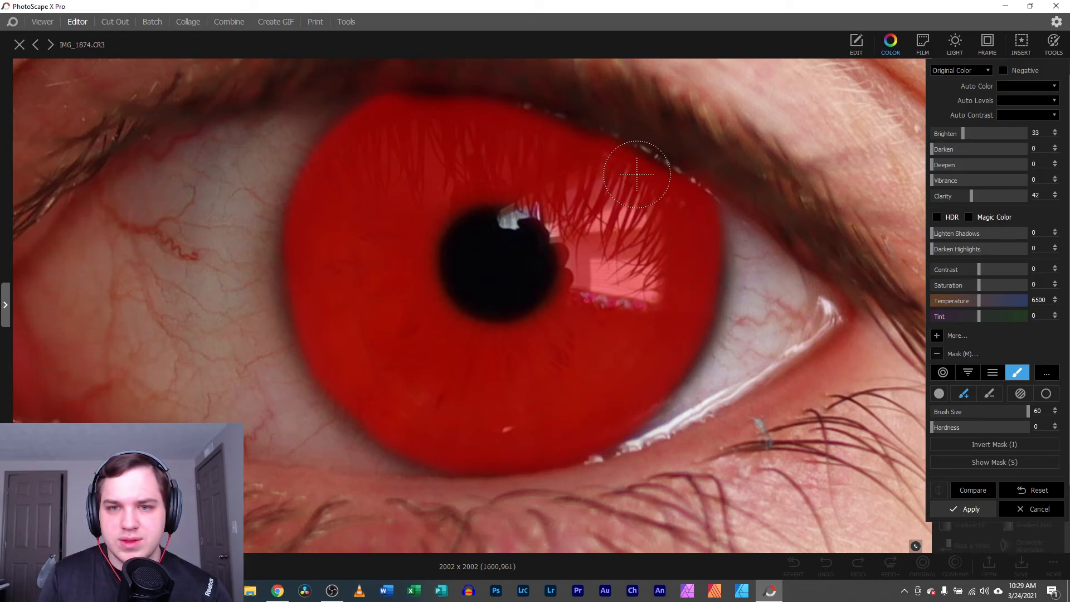
Brush the mask along the iris's upper edge and compare the photo with and without the iris adjustments
{"action": "mouse_move", "coordinate": [506, 119]}
{"action": "left_mouse_down"}
{"action": "mouse_move", "coordinate": [390, 112]}
{"action": "mouse_move", "coordinate": [380, 120]}
{"action": "left_mouse_up"}
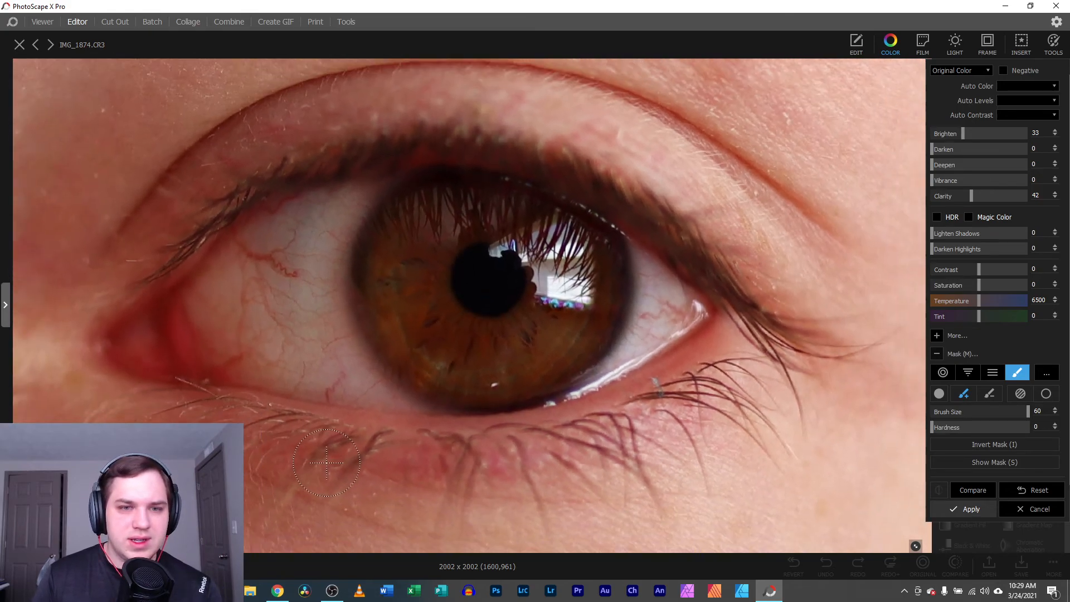
{"action": "left_click", "coordinate": [977, 492]}
{"action": "left_click", "coordinate": [977, 490]}
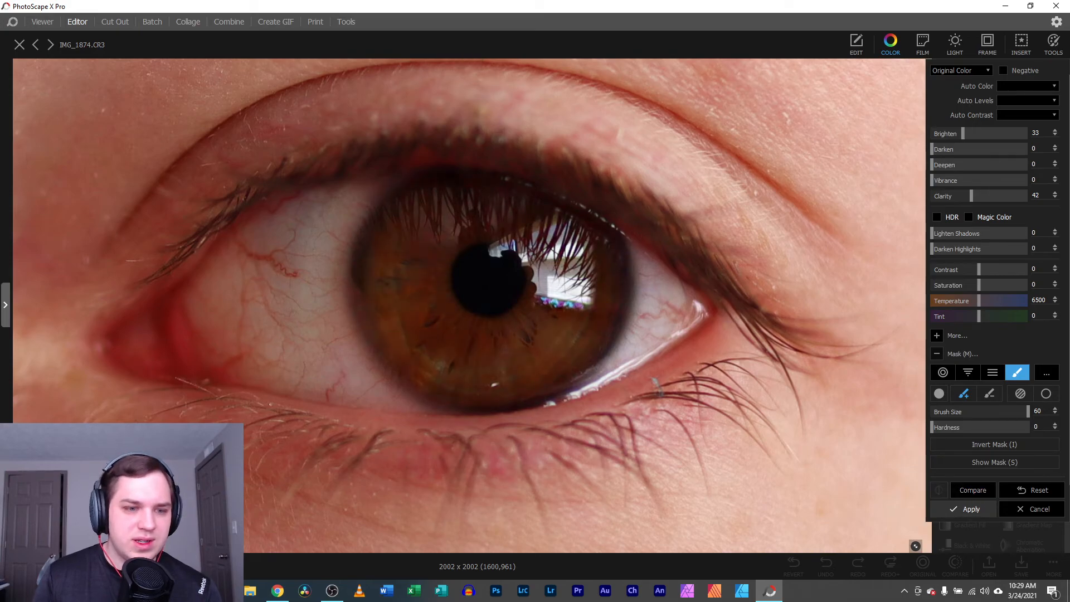
Check the masked iris adjustments against the whole photo and apply them
{"action": "scroll", "coordinate": [323, 435], "scroll_direction": "down", "scroll_amount": 8}
{"action": "scroll", "coordinate": [322, 435], "scroll_direction": "up", "scroll_amount": 2}
{"action": "scroll", "coordinate": [322, 435], "scroll_direction": "down", "scroll_amount": 1}
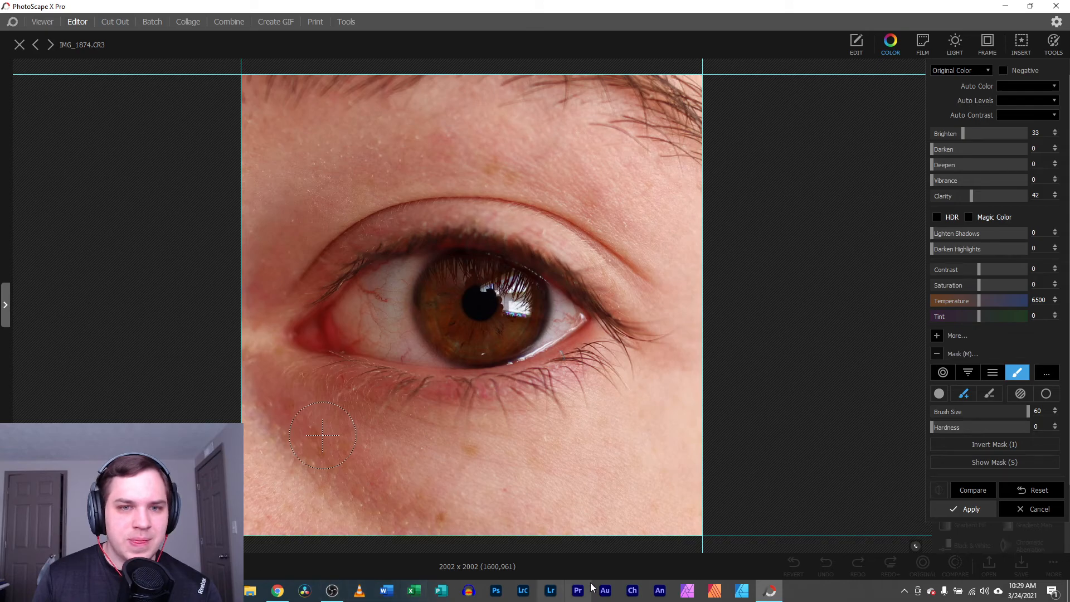
{"action": "left_click", "coordinate": [970, 509]}
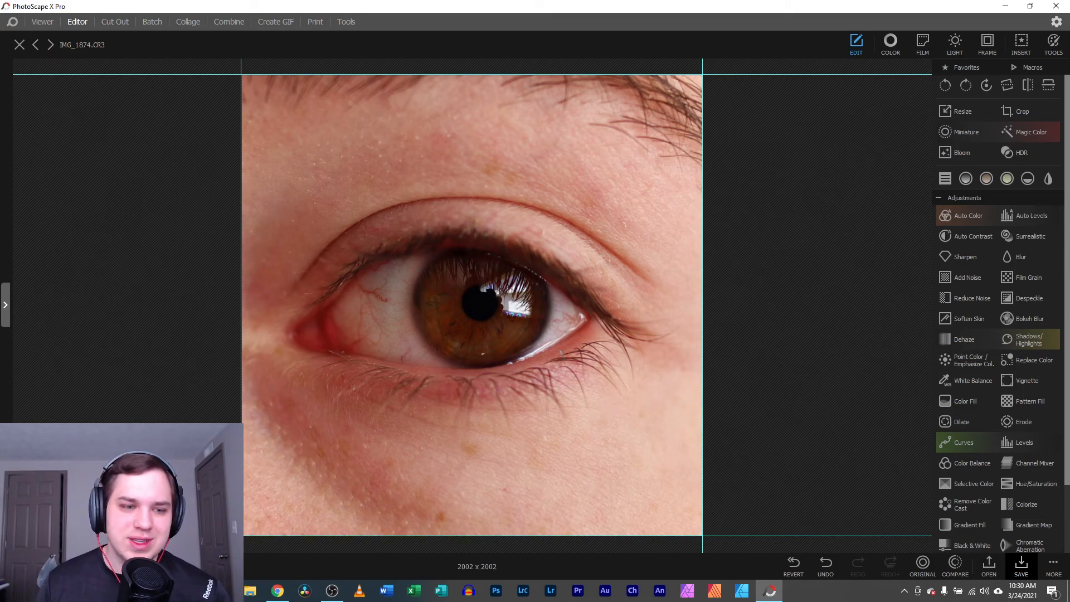
Examine the finished iris, its lash reflections and the surrounding eye white up close, and review the whole square photo
{"action": "scroll", "coordinate": [472, 324], "scroll_direction": "up", "scroll_amount": 5}
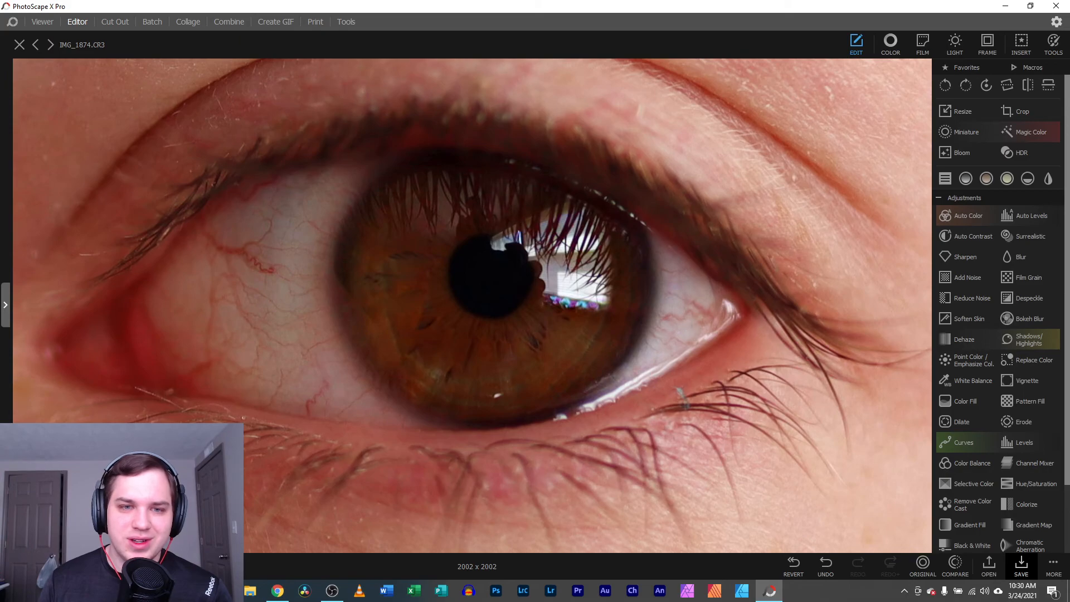
{"action": "scroll", "coordinate": [490, 273], "scroll_direction": "up", "scroll_amount": 3}
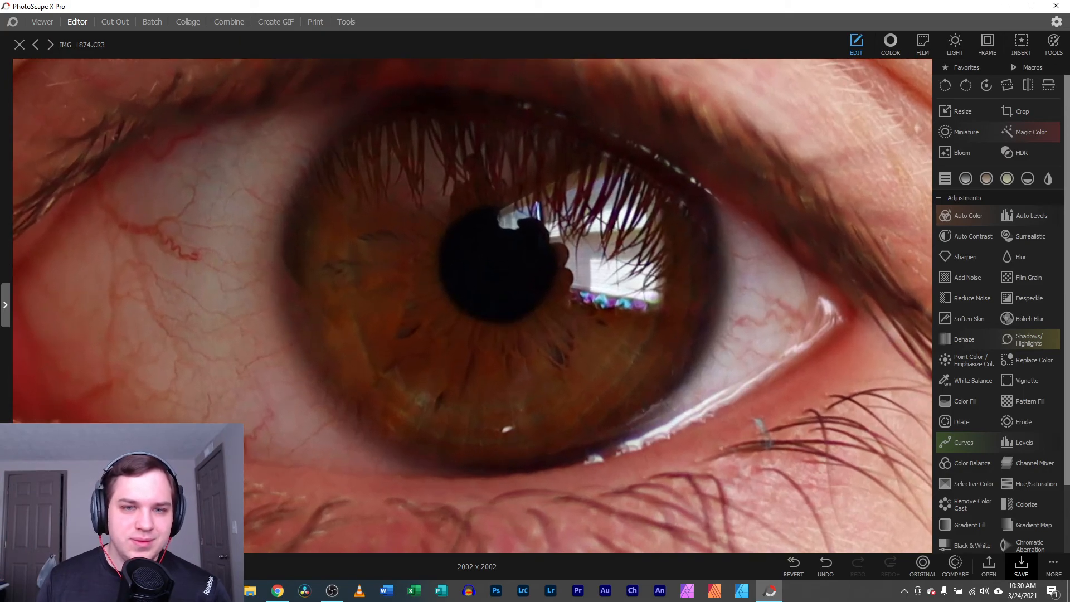
{"action": "scroll", "coordinate": [662, 413], "scroll_direction": "up", "scroll_amount": 3}
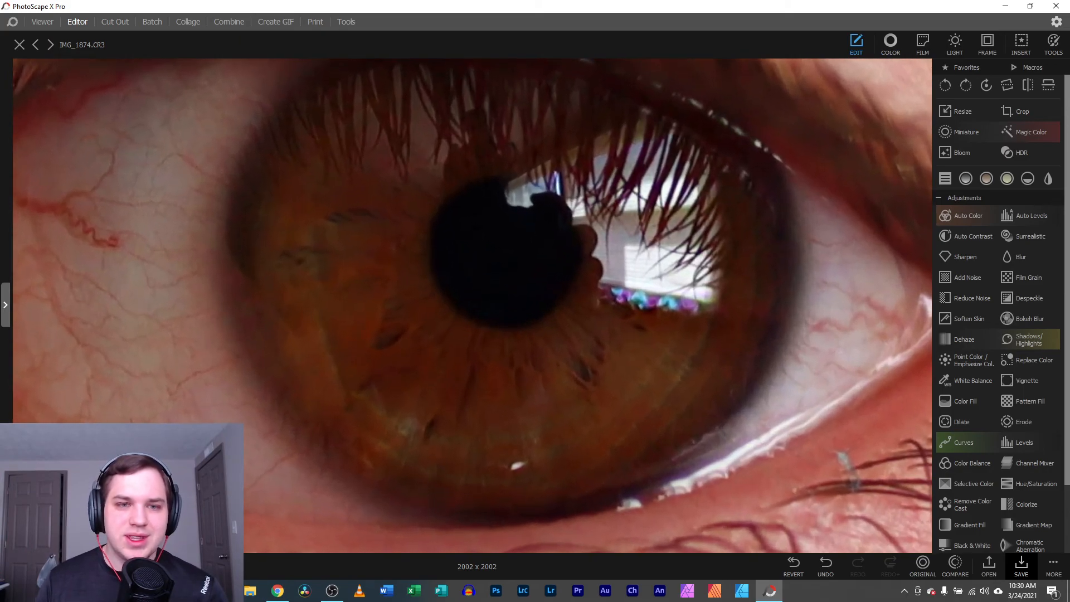
{"action": "scroll", "coordinate": [641, 414], "scroll_direction": "up", "scroll_amount": 1}
{"action": "mouse_move", "coordinate": [619, 416]}
{"action": "left_mouse_down"}
{"action": "mouse_move", "coordinate": [608, 425]}
{"action": "mouse_move", "coordinate": [613, 415]}
{"action": "left_mouse_up"}
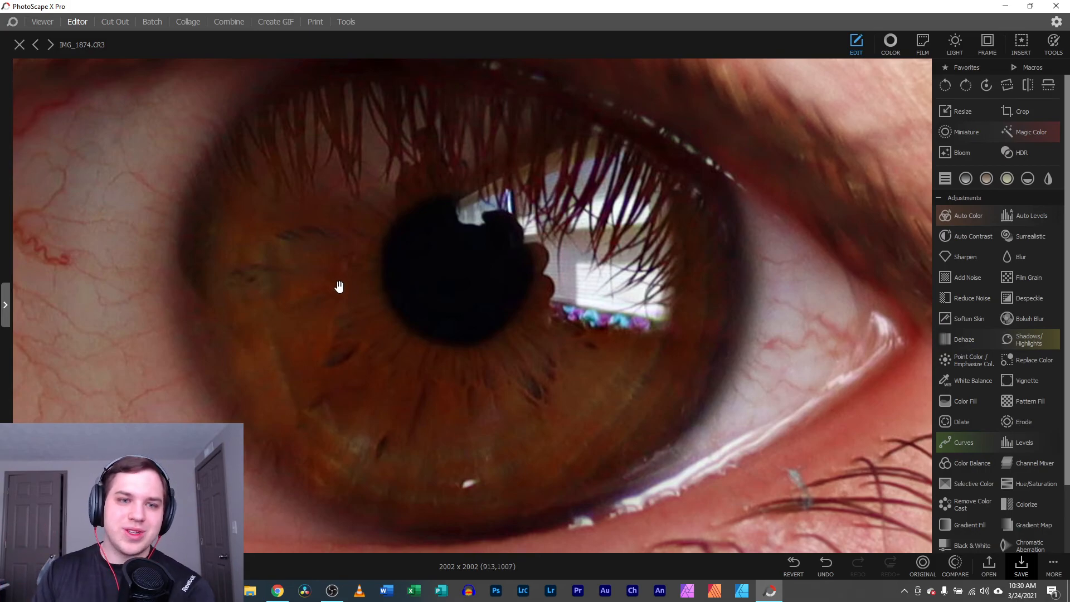
{"action": "scroll", "coordinate": [498, 303], "scroll_direction": "down", "scroll_amount": 4}
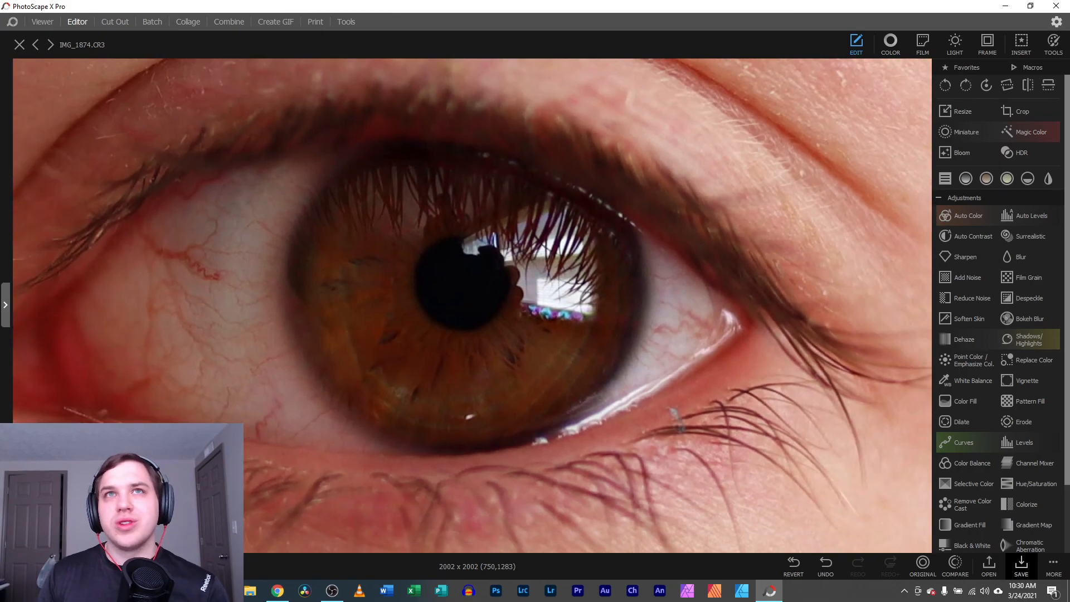
{"action": "scroll", "coordinate": [502, 298], "scroll_direction": "up", "scroll_amount": 4}
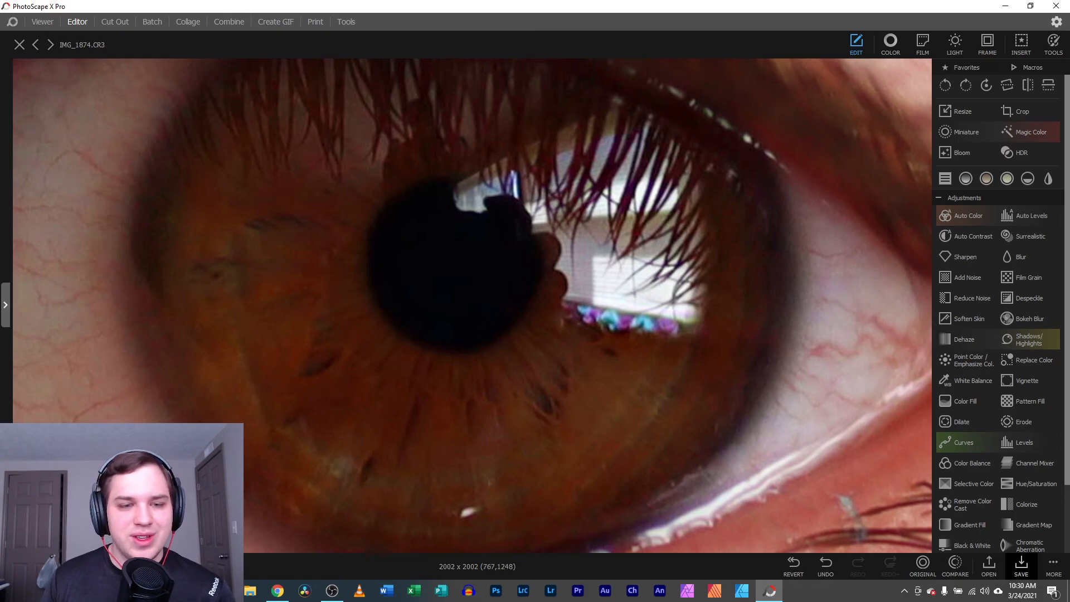
{"action": "scroll", "coordinate": [472, 306], "scroll_direction": "down", "scroll_amount": 8}
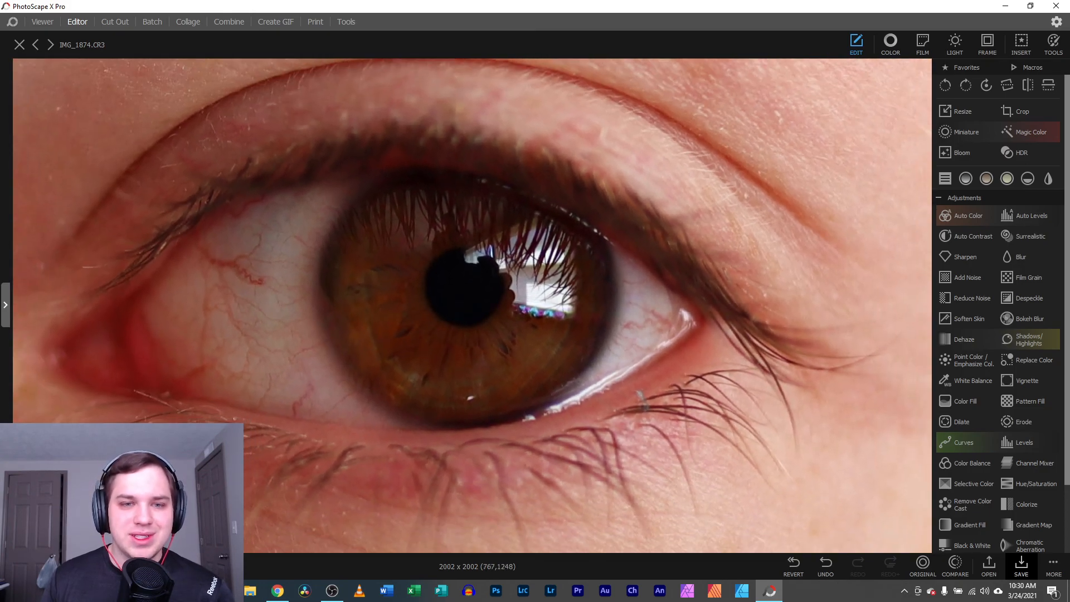
{"action": "scroll", "coordinate": [472, 305], "scroll_direction": "down", "scroll_amount": 6}
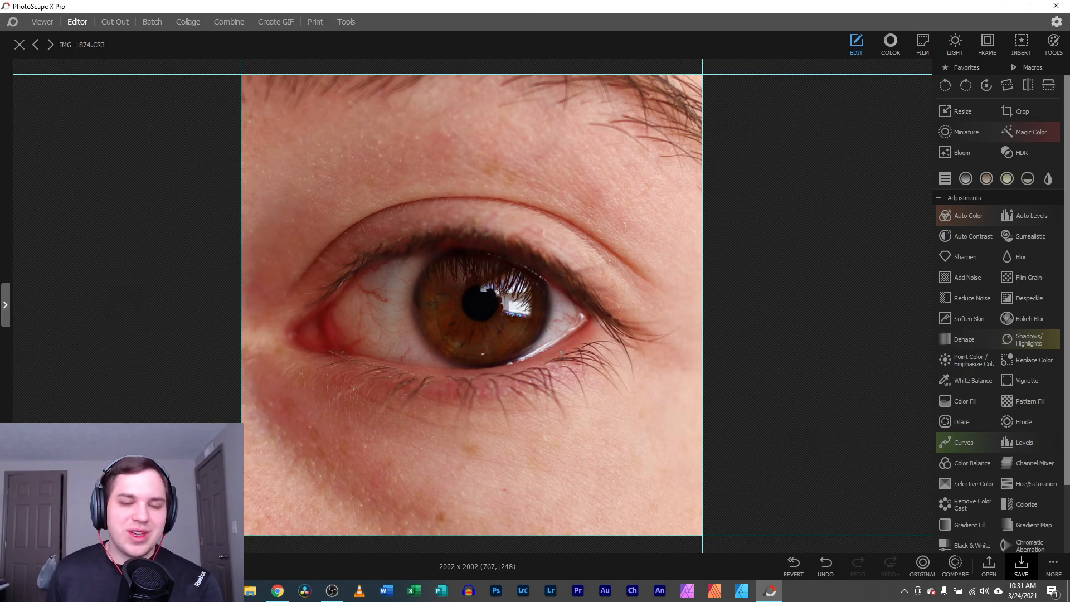
Look at the flagged photos of the Eyes folder in the viewer and return to the edited eye close-up
{"action": "left_click", "coordinate": [46, 22]}
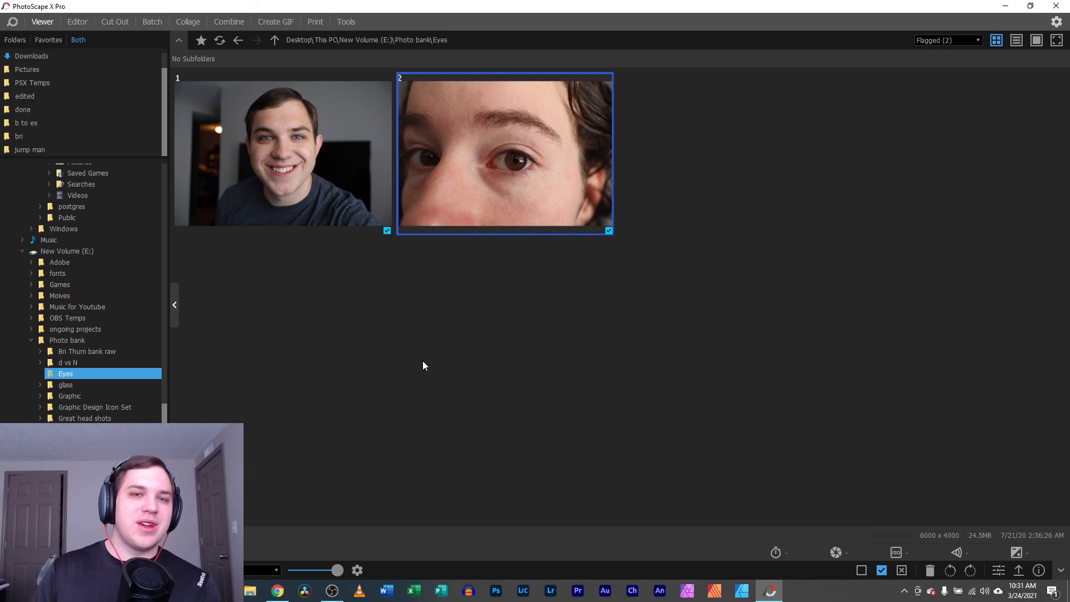
{"action": "left_click", "coordinate": [84, 24]}
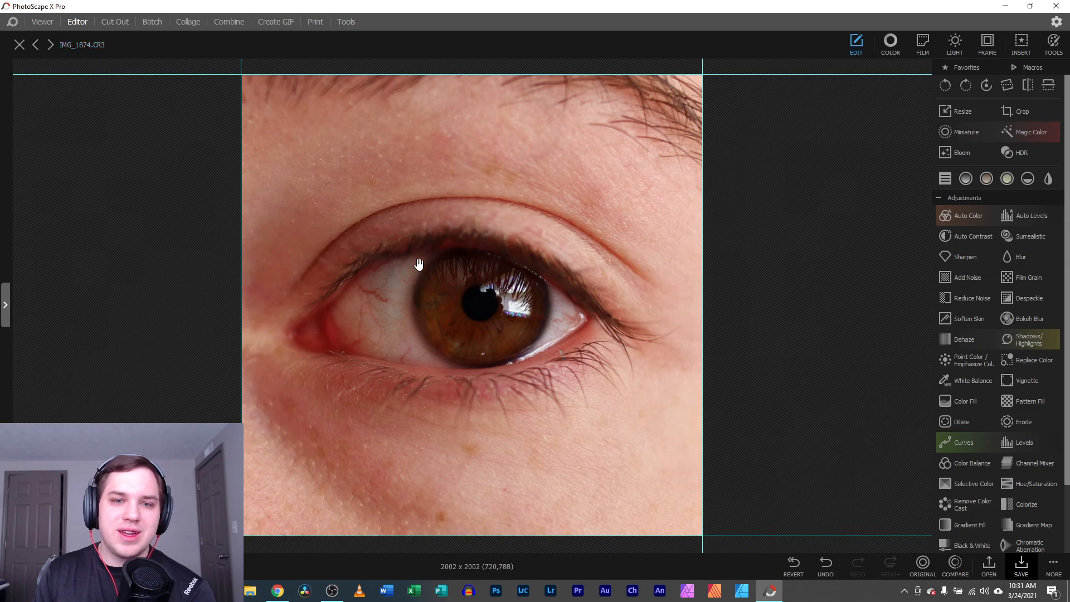